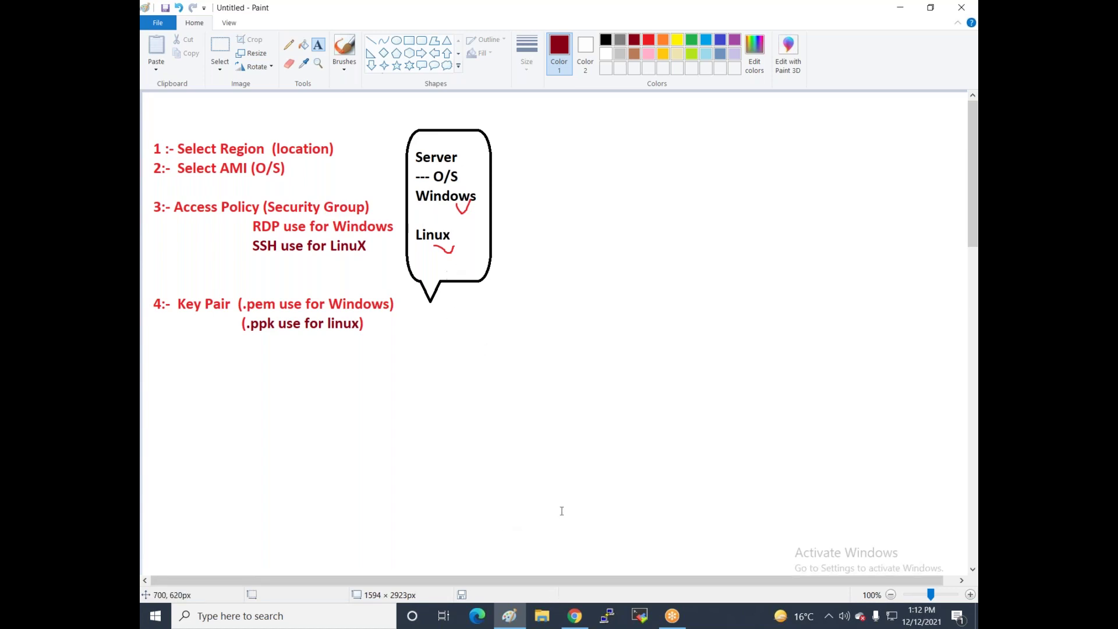
# Step: Bring up a new blank Chrome window over the Paint notes listing the four EC2 launch steps
pyautogui.moveTo(579, 616)
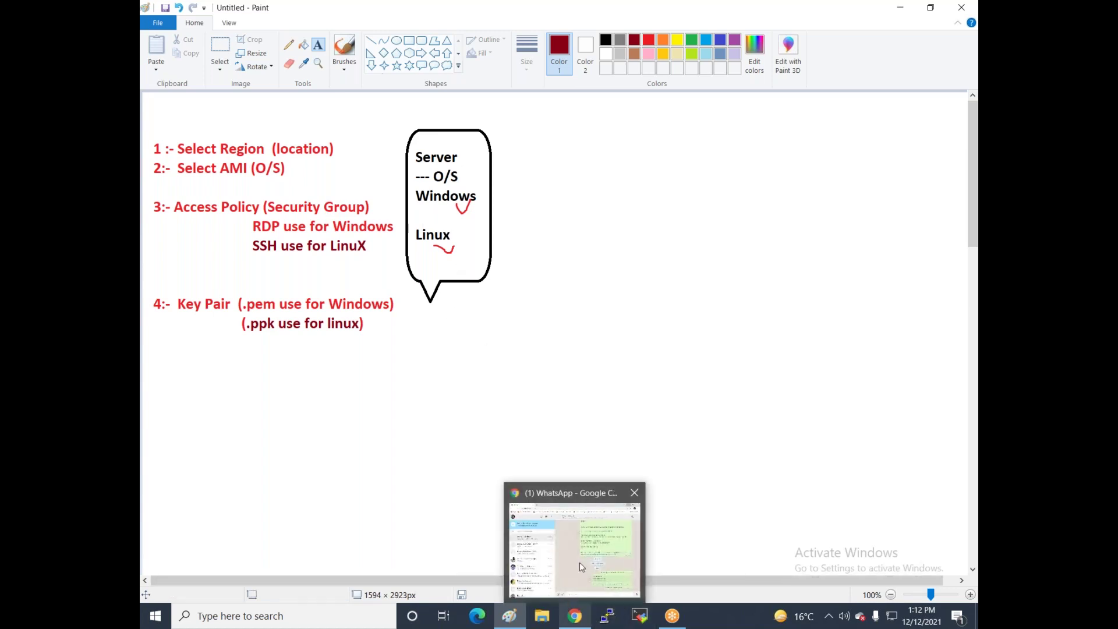
pyautogui.moveTo(635, 498)
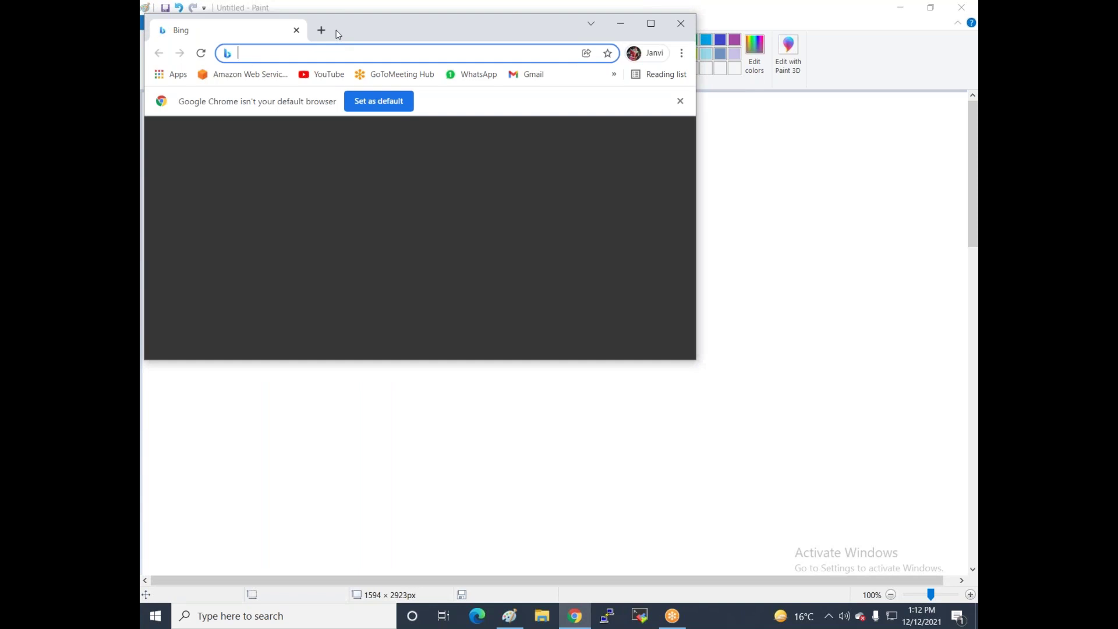
# Step: Open the AWS sign-in page in a maximized Chrome window and fill in the root user's saved email
pyautogui.click(236, 74)
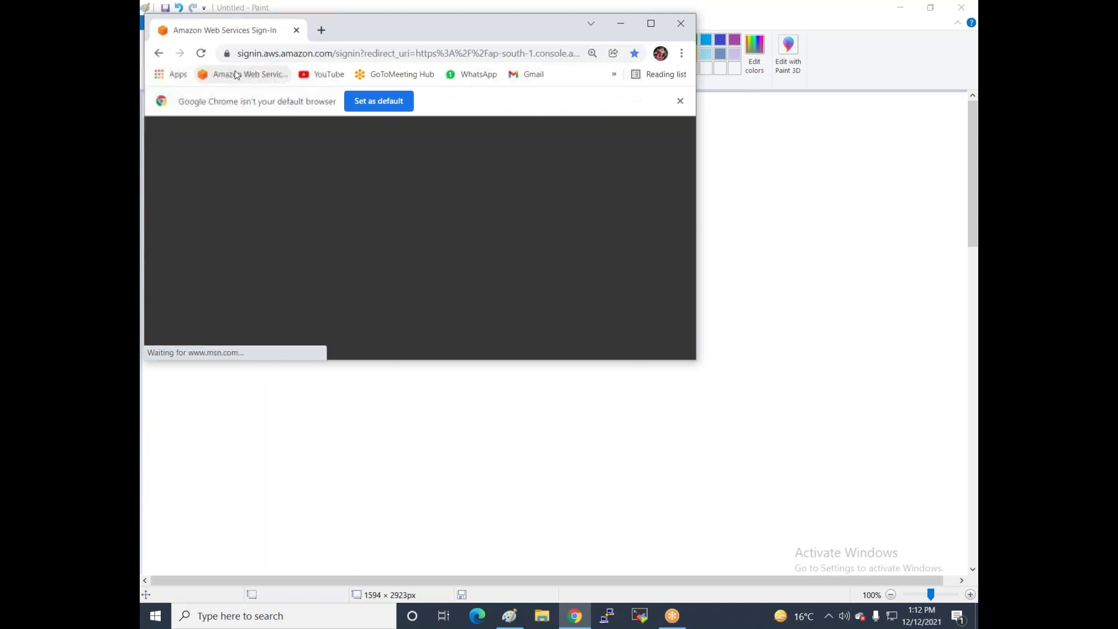
pyautogui.scroll(-1, 393, 189)
pyautogui.scroll(-1, 394, 190)
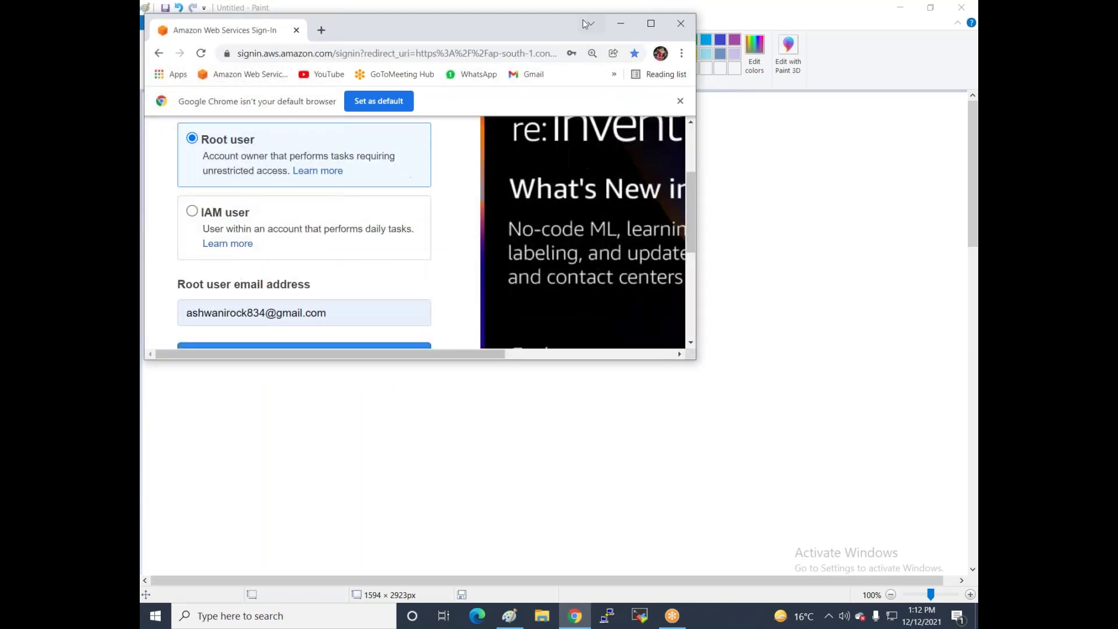
pyautogui.click(648, 24)
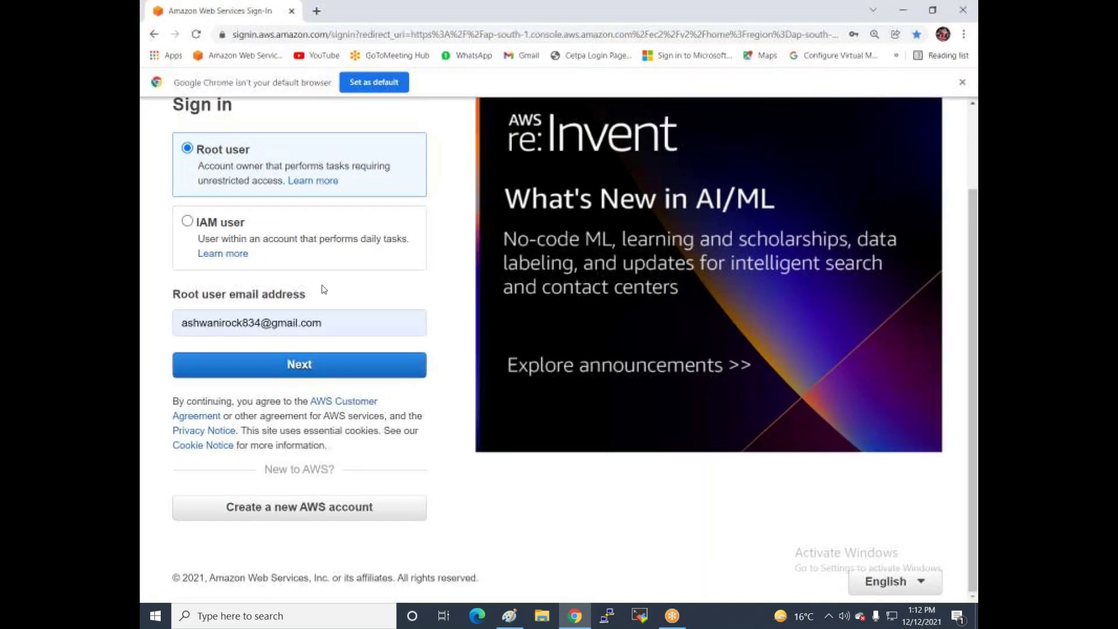
pyautogui.moveTo(377, 512); pyautogui.dragTo(220, 344)
pyautogui.moveTo(364, 327); pyautogui.dragTo(174, 329)
pyautogui.write('ku')
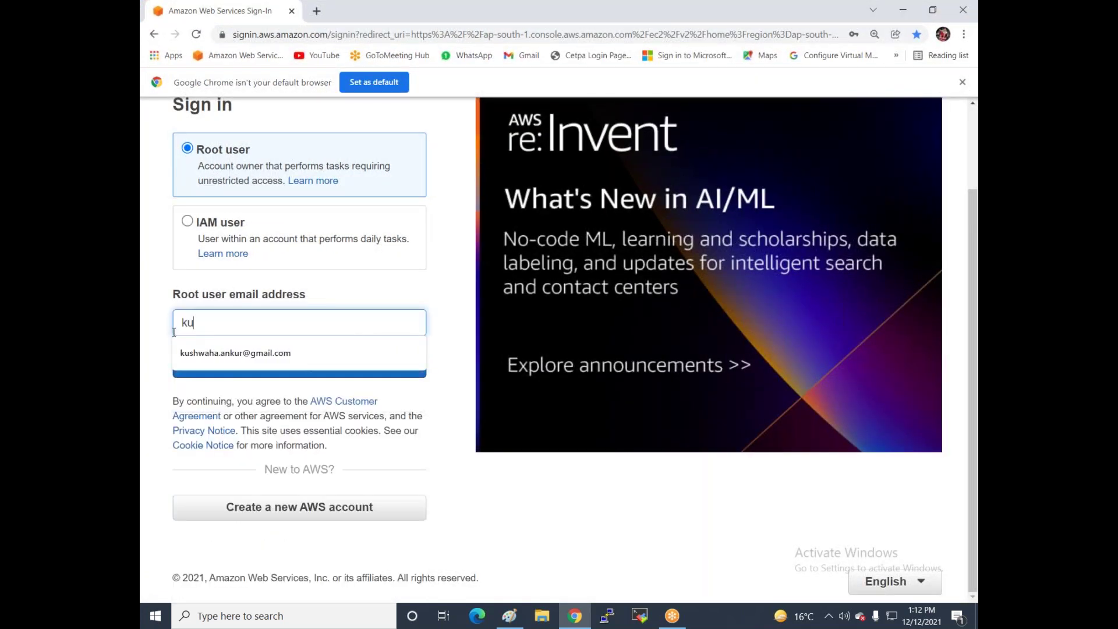
pyautogui.click(254, 355)
pyautogui.click(253, 363)
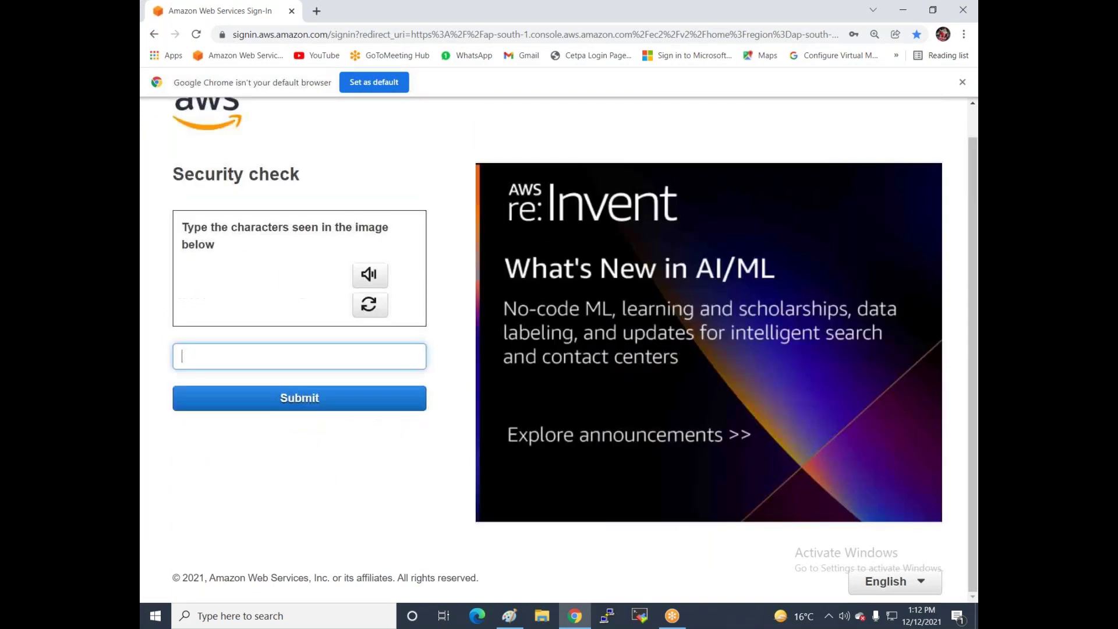
# Step: Enter the security check characters and type the account password
pyautogui.write('ct')
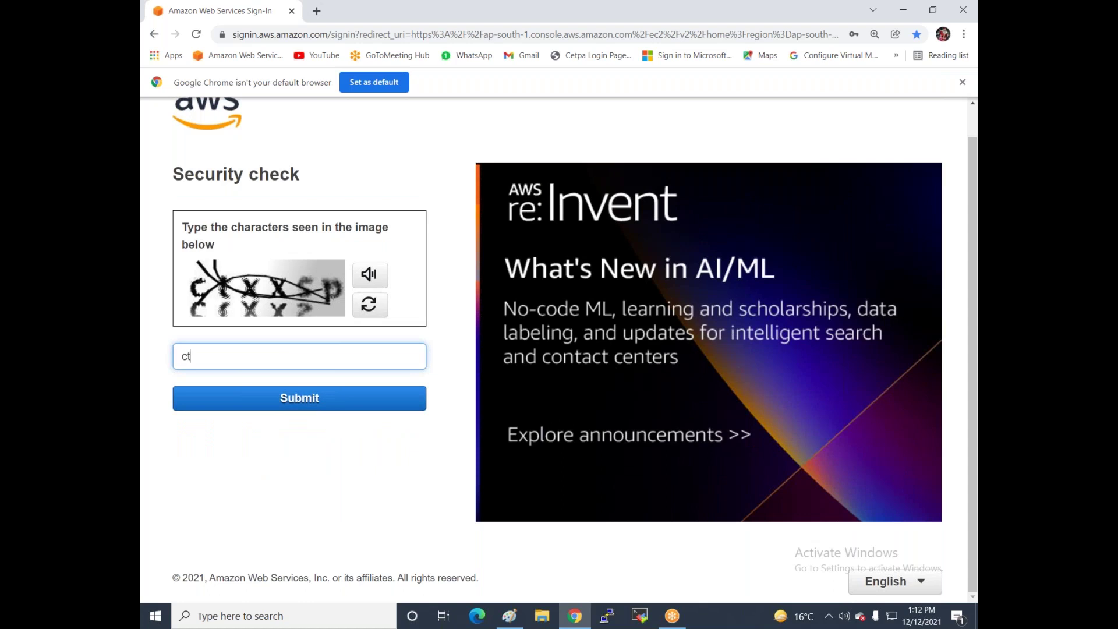
pyautogui.write('xxsp')
pyautogui.press('Return')
pyautogui.write('•••••')
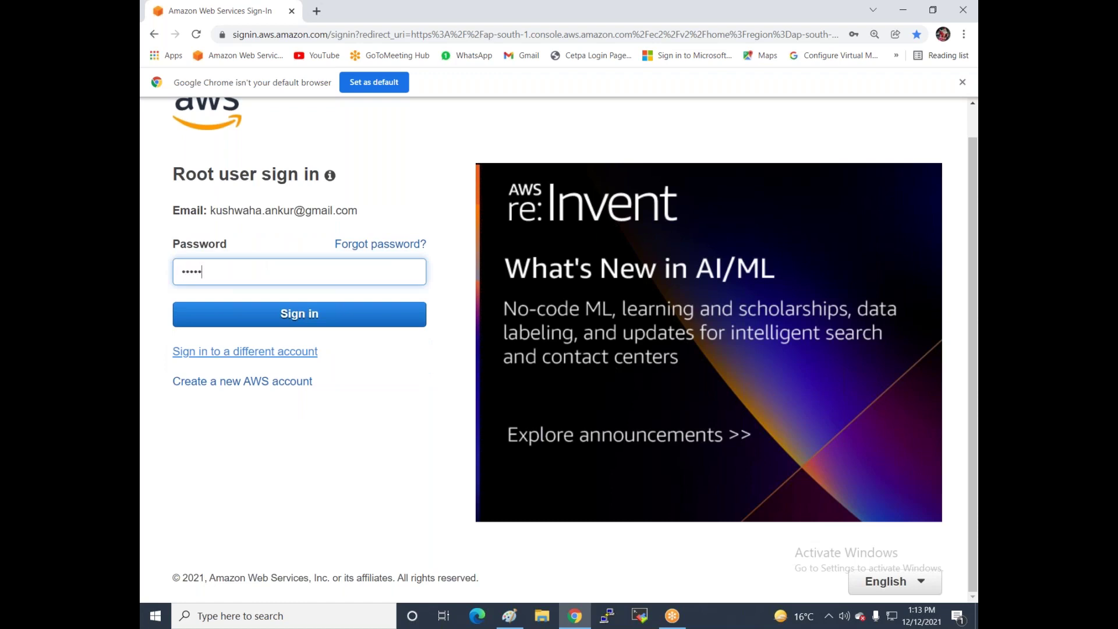
pyautogui.write('••••••')
# Step: Sign in, keep the region on Mumbai, and open Network & Security > Security Groups
pyautogui.press('Return')
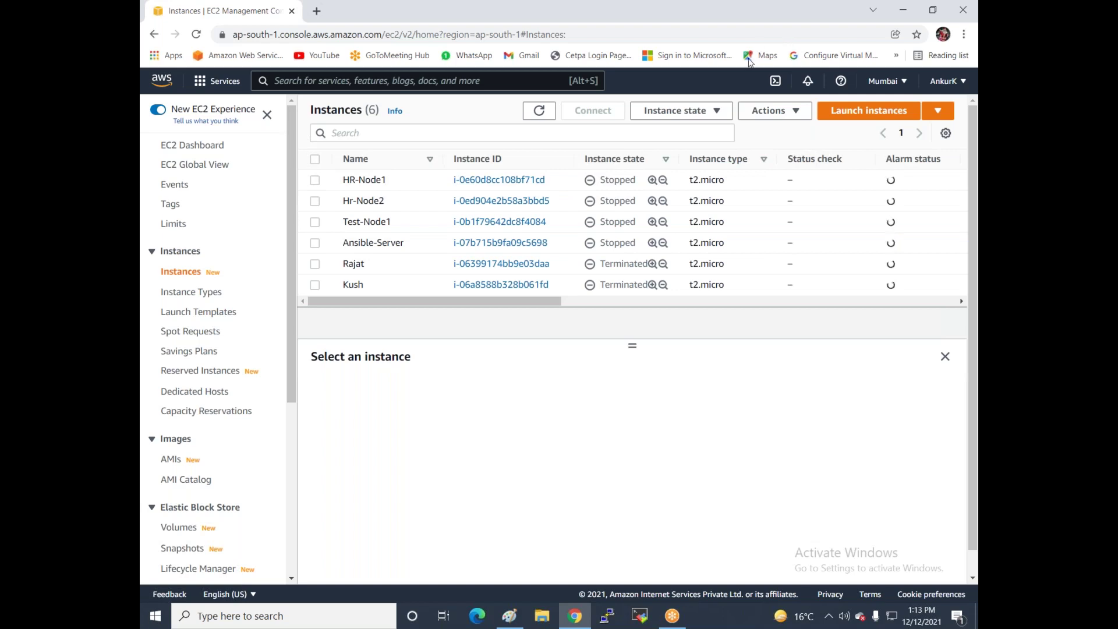
pyautogui.click(887, 81)
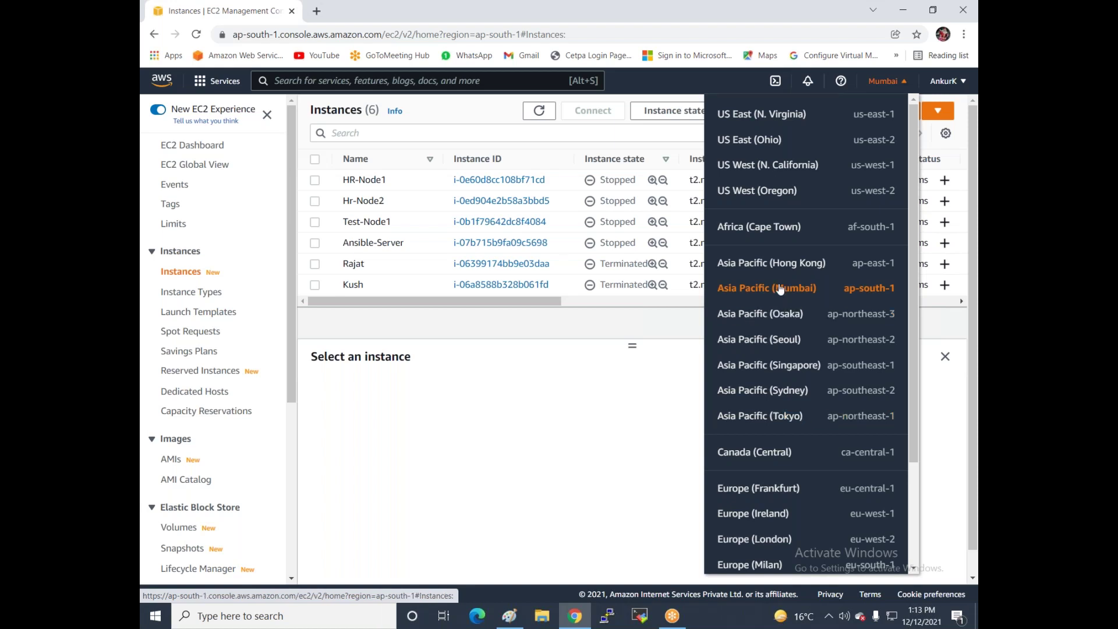
pyautogui.click(650, 374)
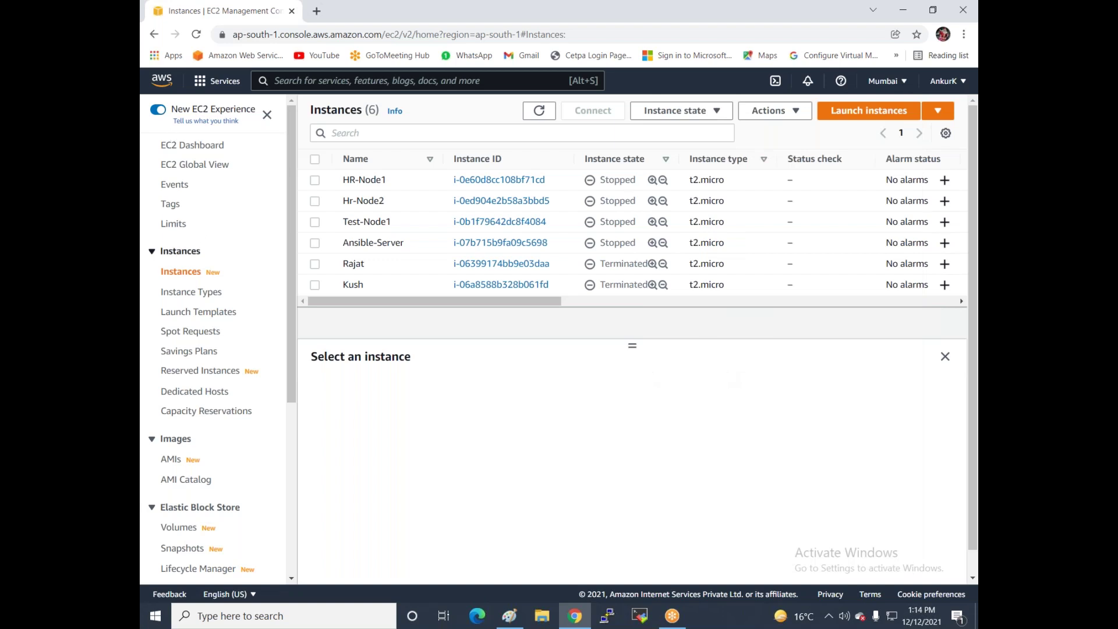
pyautogui.scroll(-2, 235, 355)
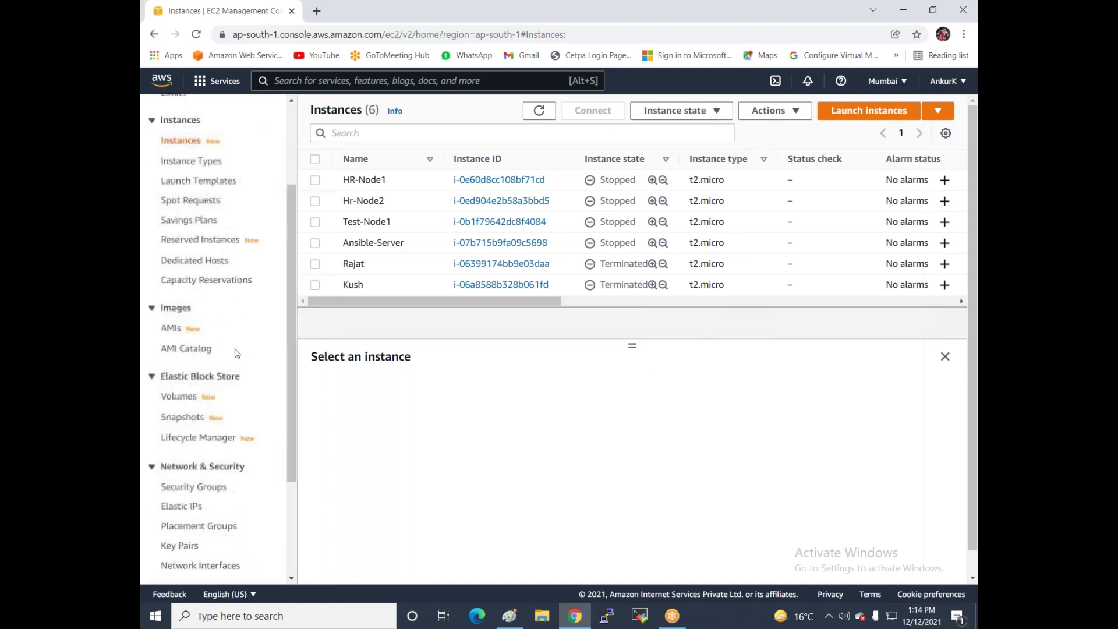
pyautogui.click(196, 492)
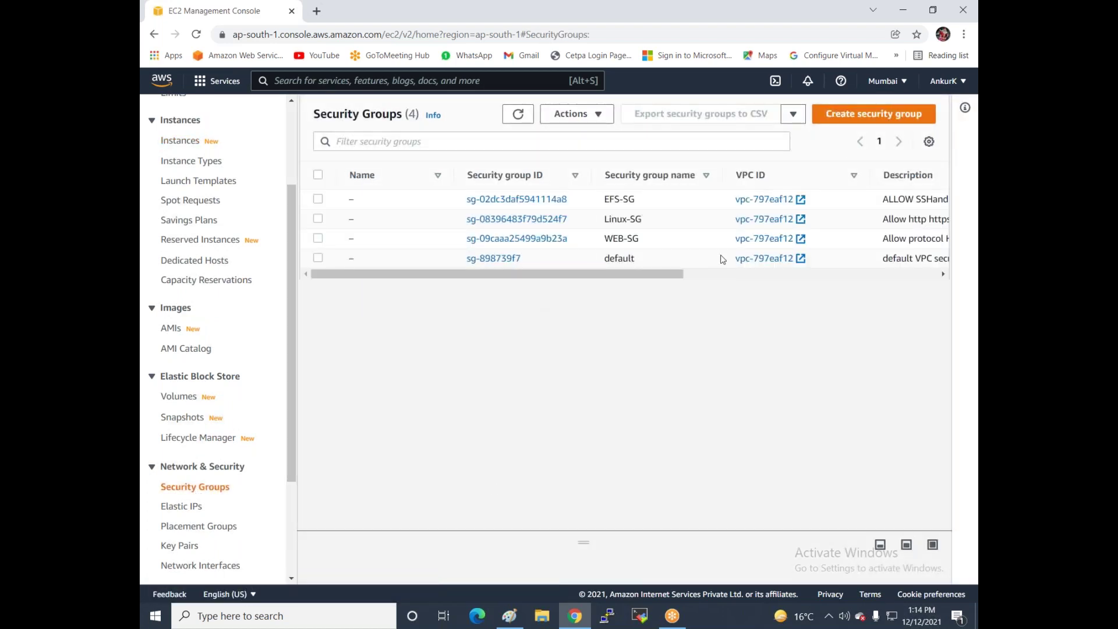
pyautogui.click(318, 239)
pyautogui.click(317, 199)
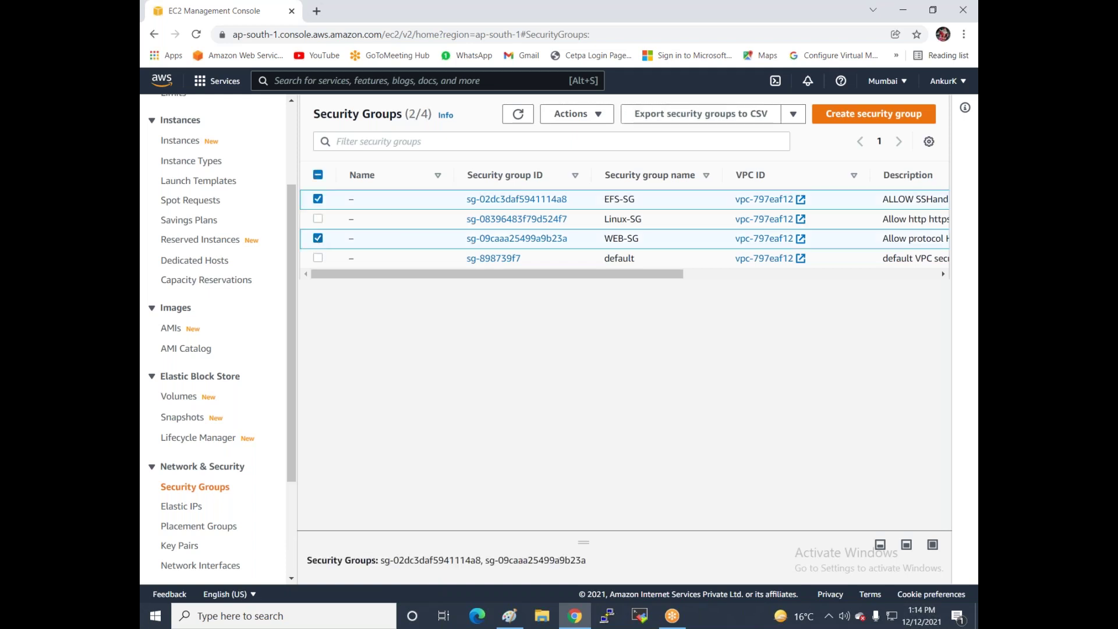
pyautogui.click(793, 114)
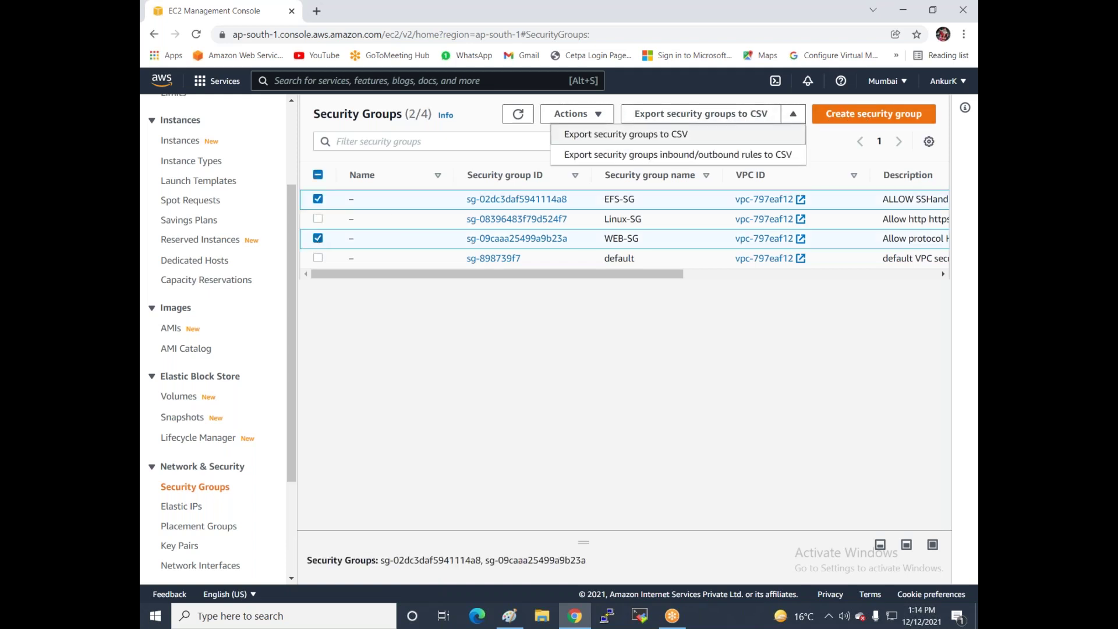
pyautogui.click(597, 115)
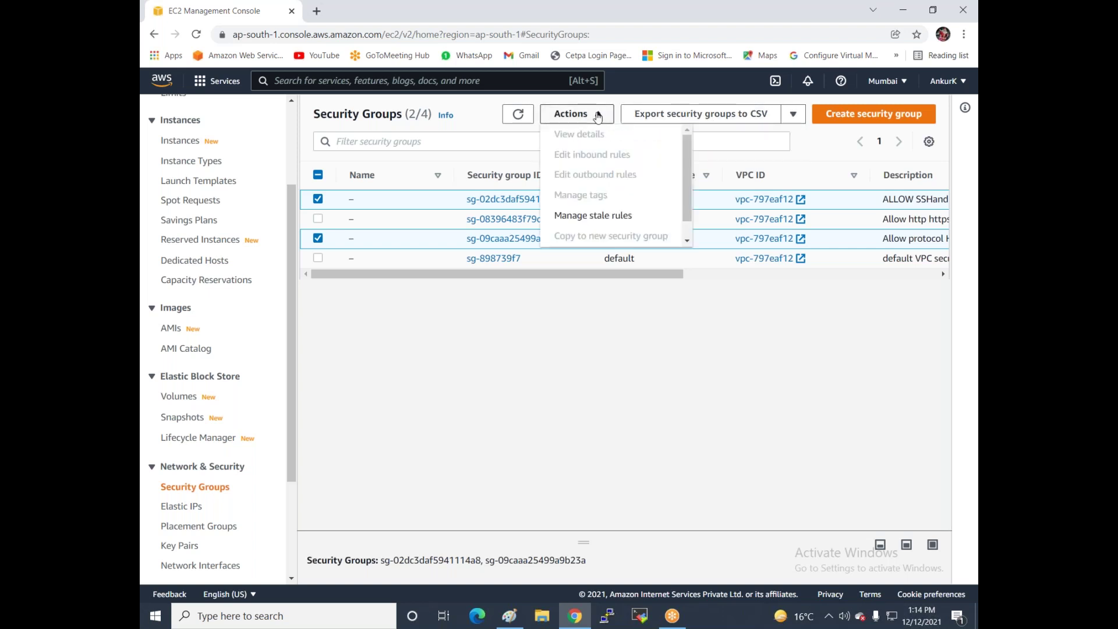
pyautogui.click(515, 381)
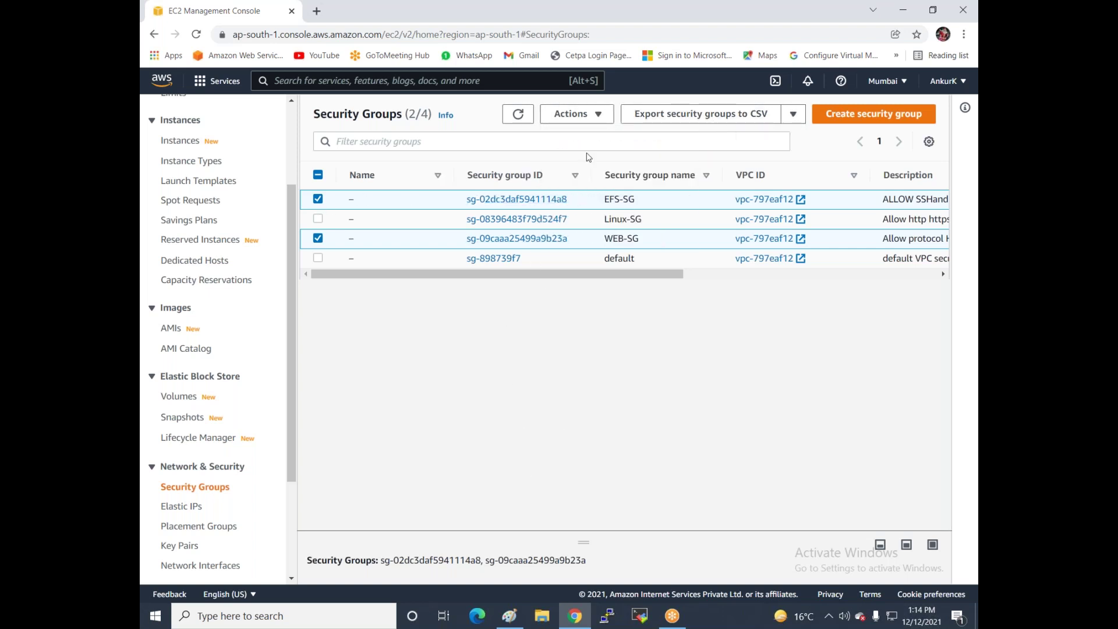
pyautogui.click(595, 115)
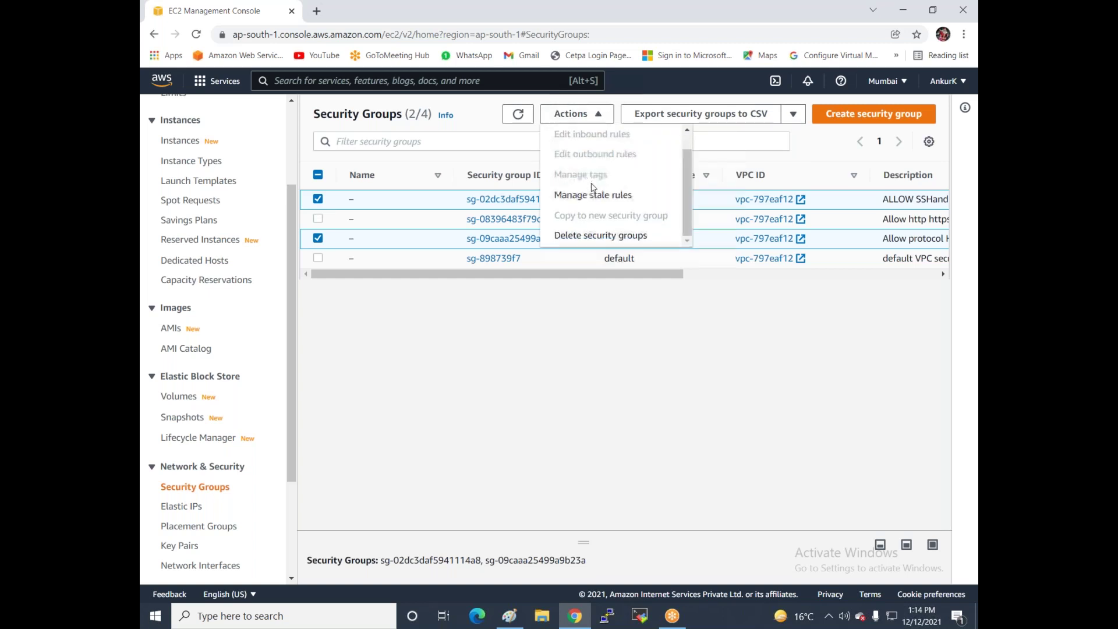
pyautogui.click(600, 235)
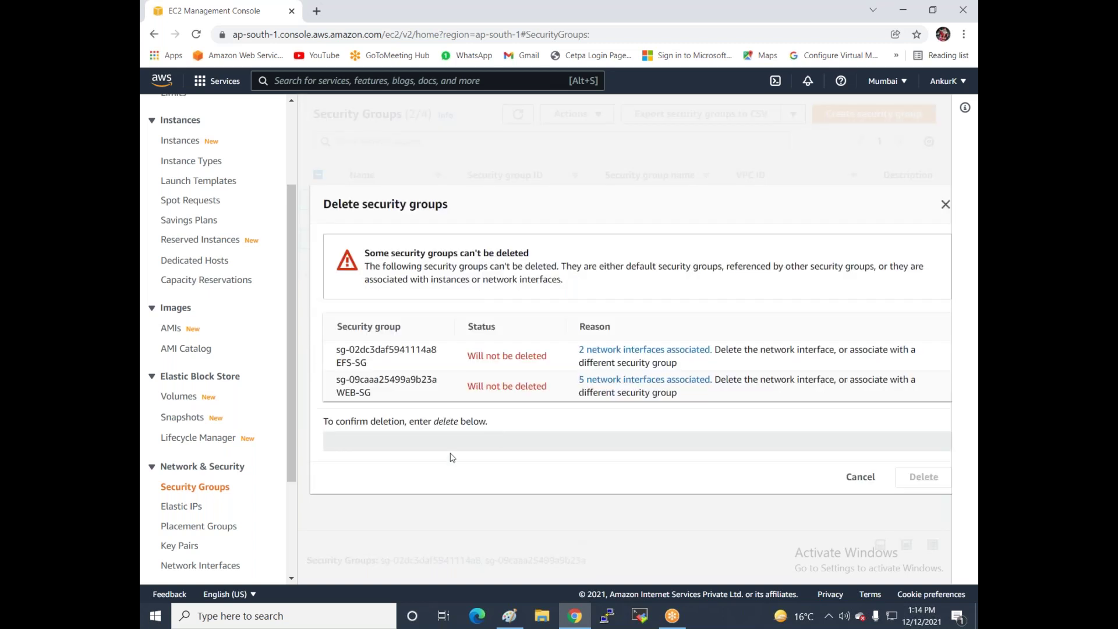
pyautogui.click(943, 205)
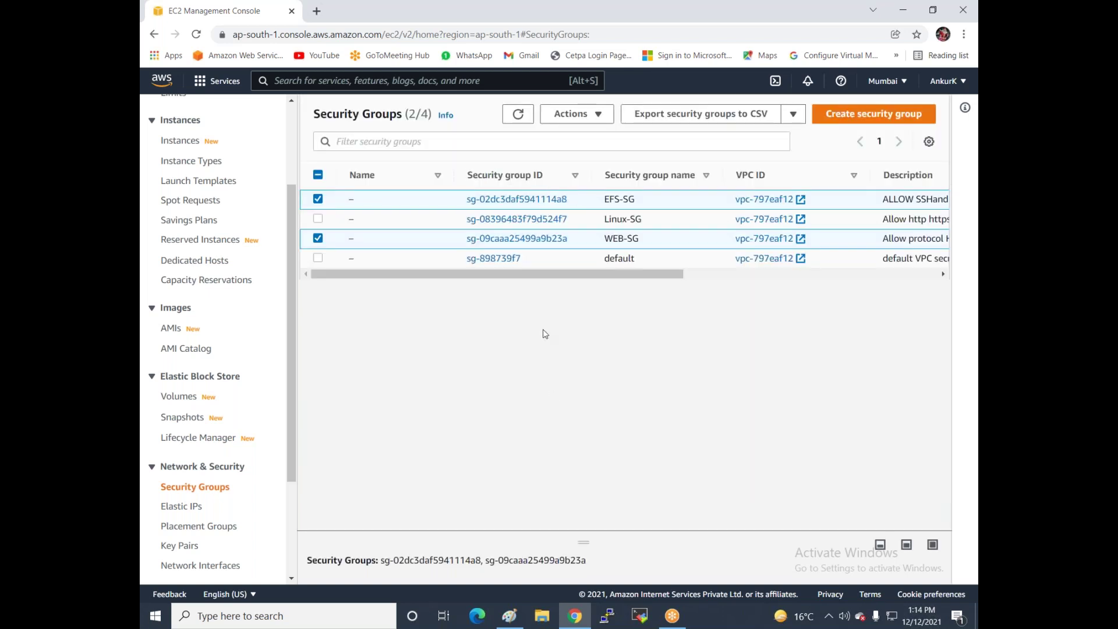
pyautogui.click(318, 199)
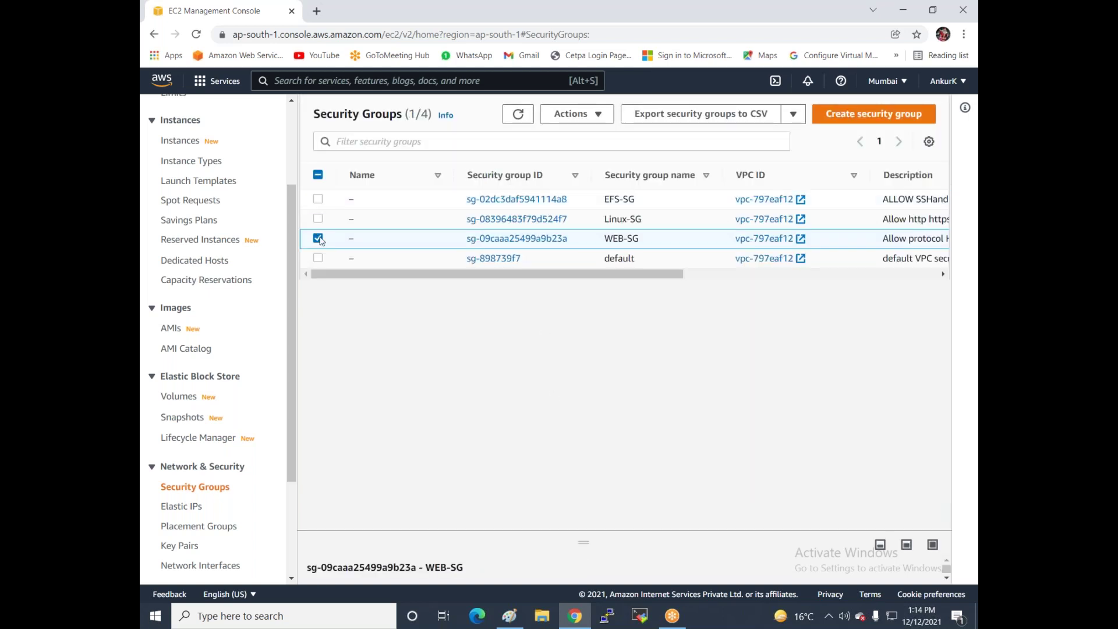
pyautogui.click(318, 238)
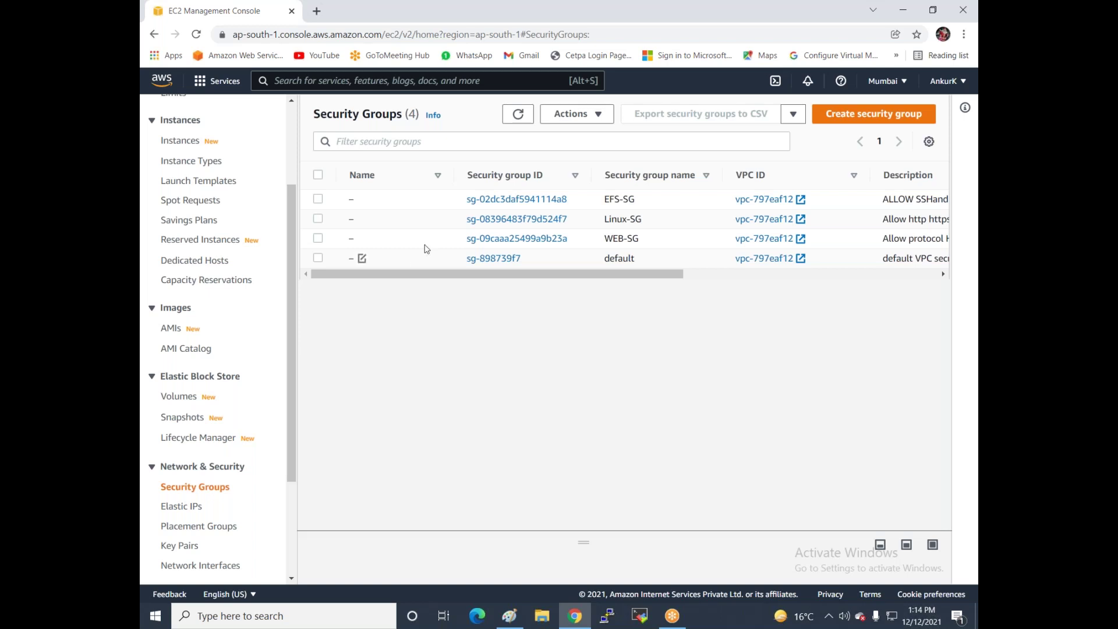
# Step: Start a new security group named Linux-SG, described 'Allow SSh.http.,https', on VPC vpc-797eaf12
pyautogui.click(852, 114)
pyautogui.click(302, 269)
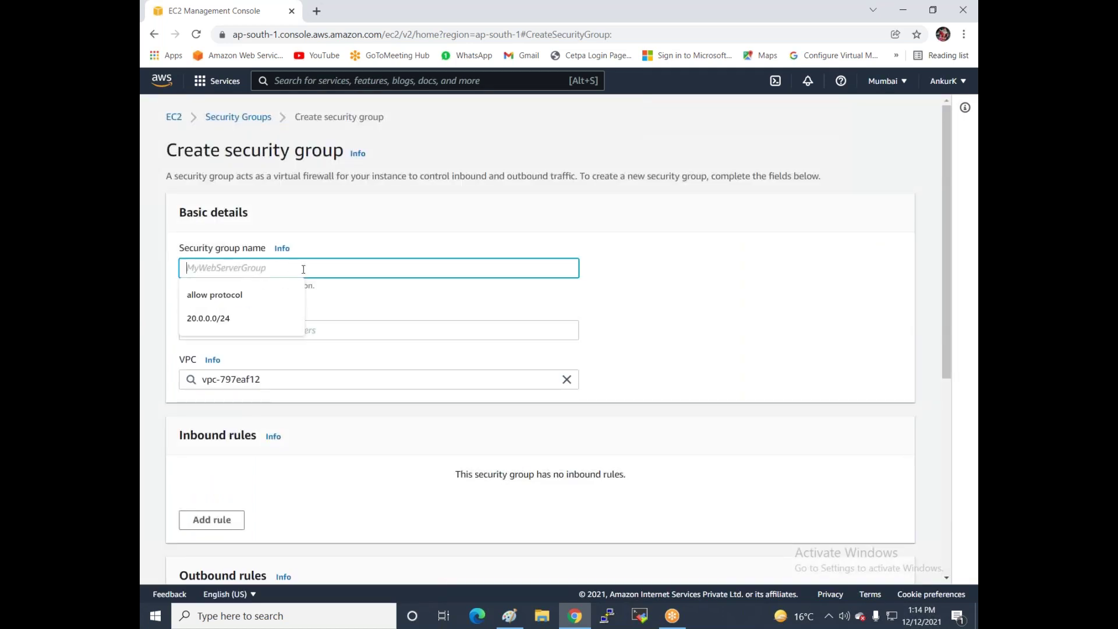
pyautogui.write('Linu')
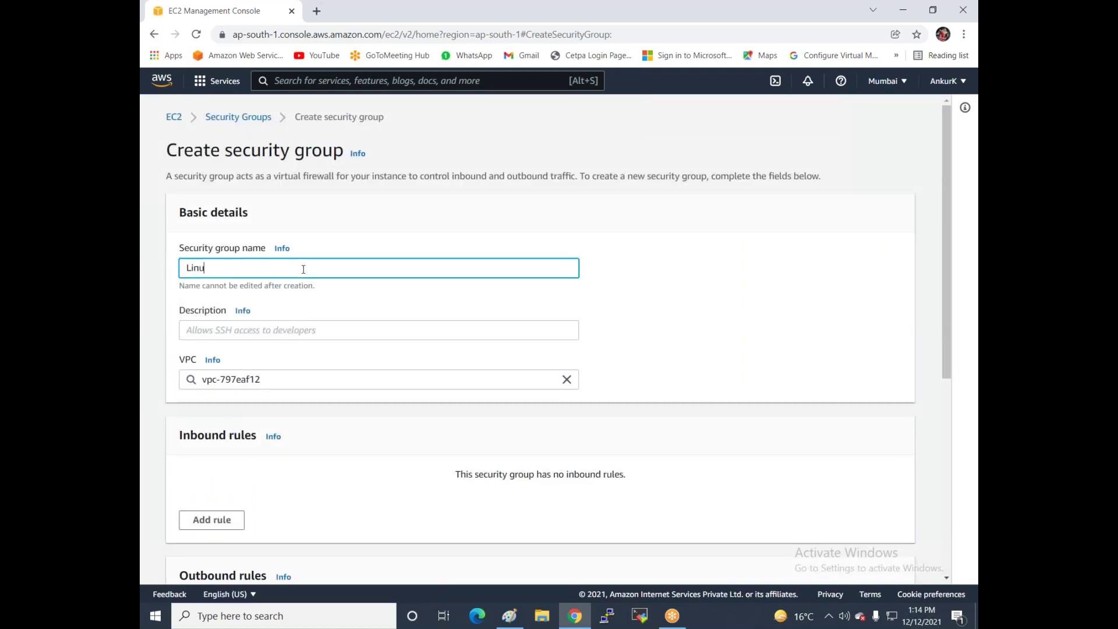
pyautogui.write('x-SG')
pyautogui.click(203, 330)
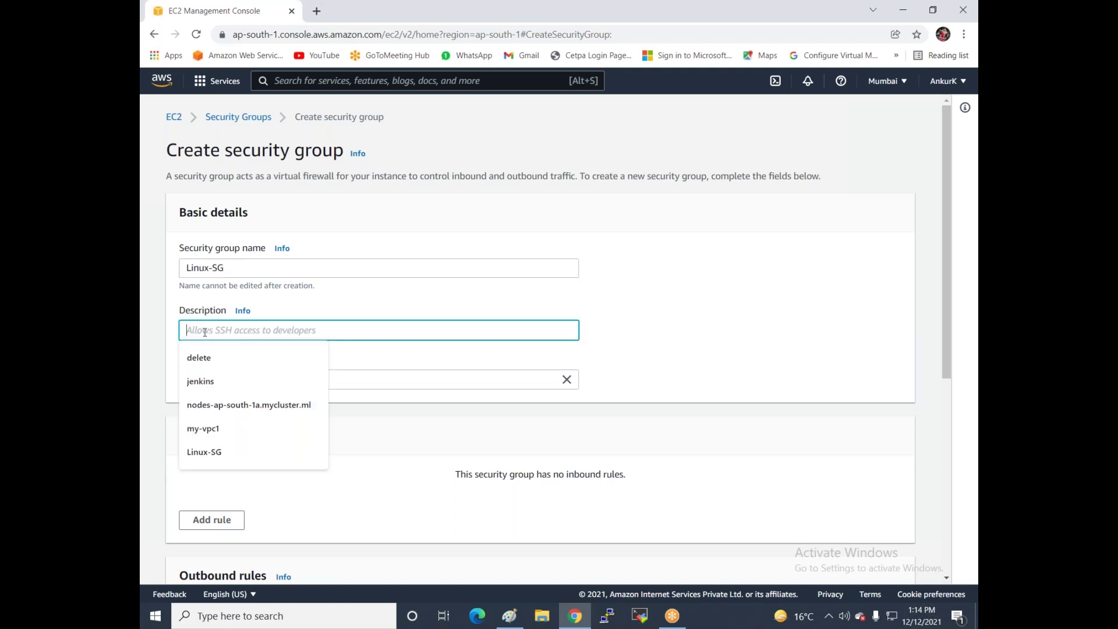
pyautogui.write('Allow SSh')
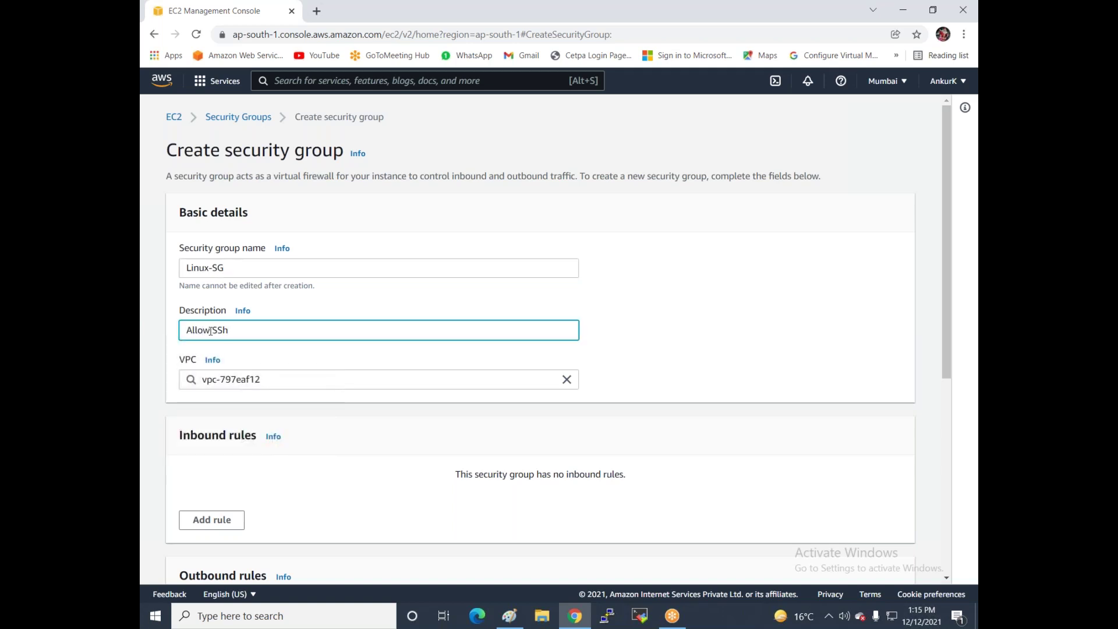
pyautogui.write('.http.,https')
pyautogui.scroll(-1, 241, 374)
pyautogui.click(326, 308)
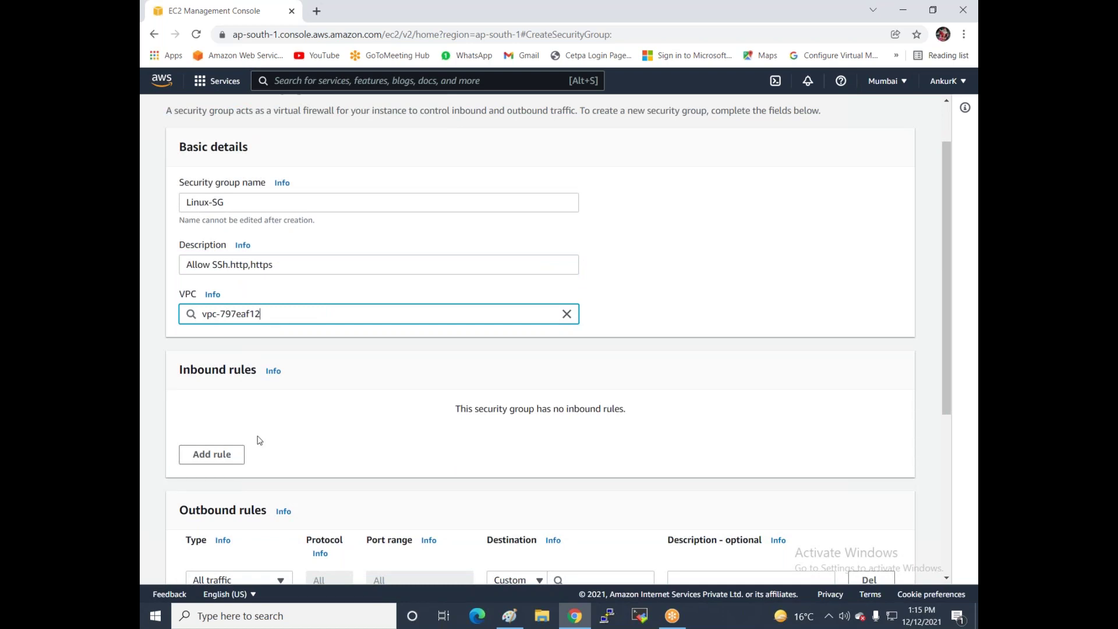
pyautogui.scroll(-2, 274, 407)
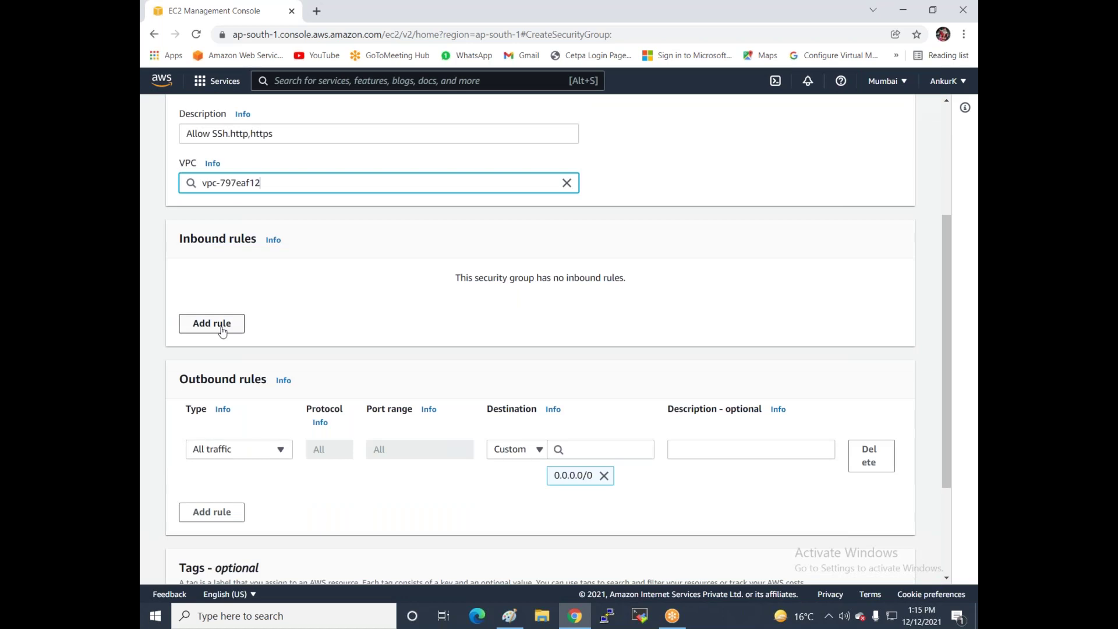
# Step: Add inbound rules for SSH on port 22 and HTTP on port 80
pyautogui.click(222, 329)
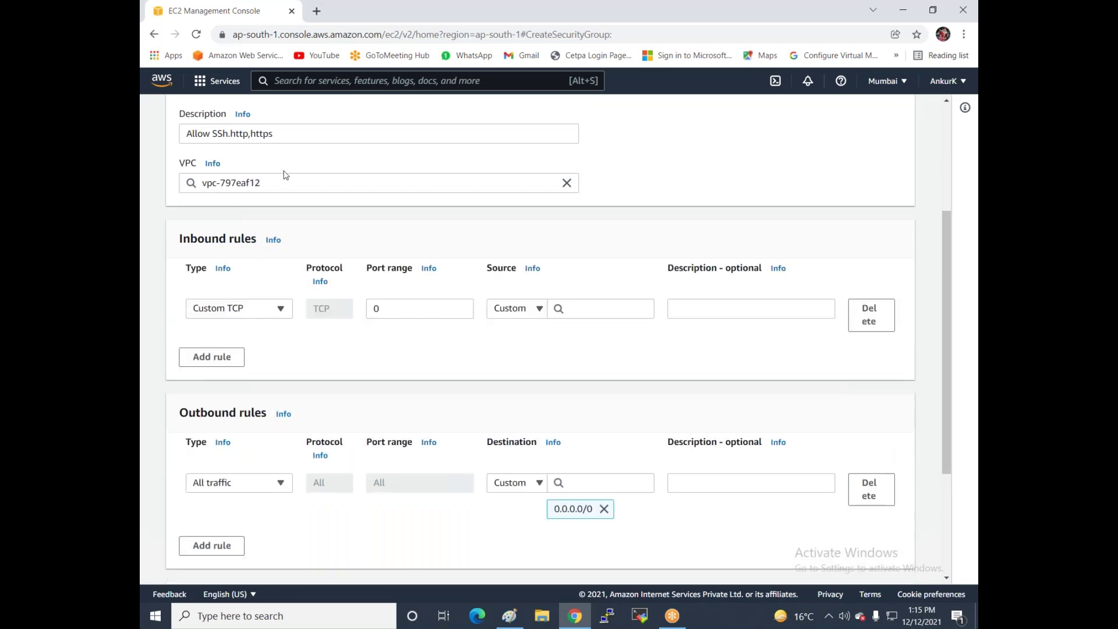
pyautogui.click(261, 312)
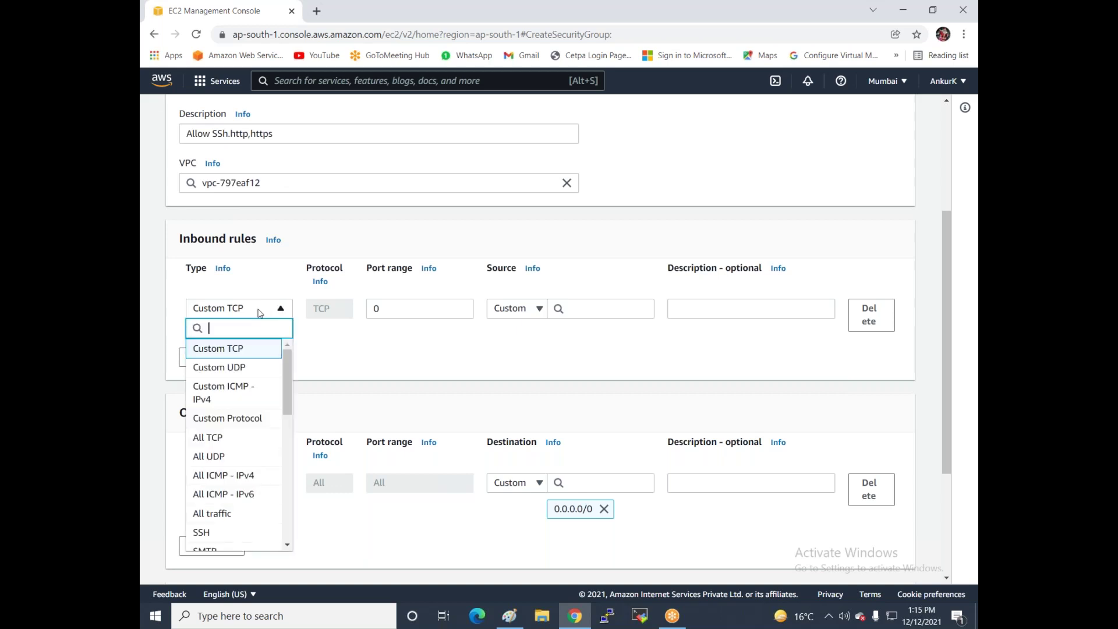
pyautogui.write('ssh')
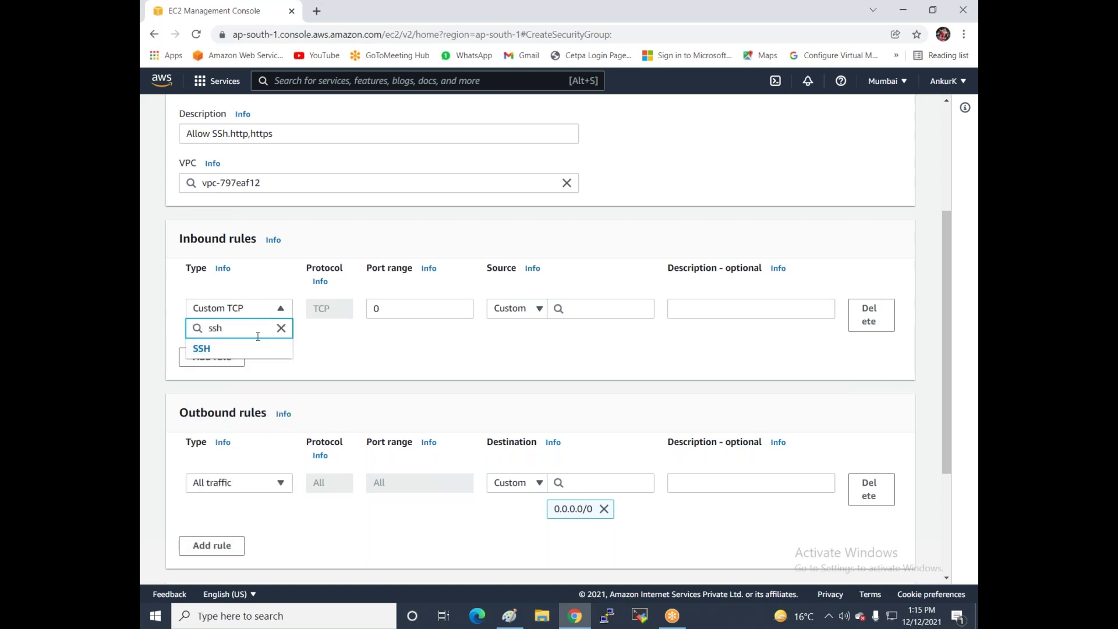
pyautogui.click(201, 348)
pyautogui.click(232, 355)
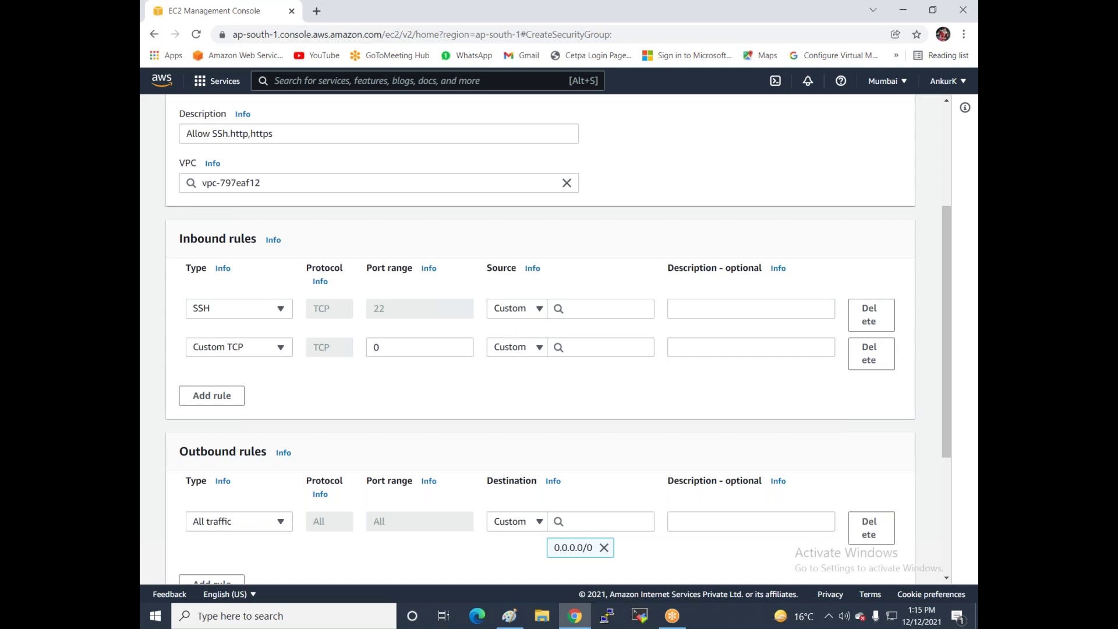
pyautogui.click(223, 349)
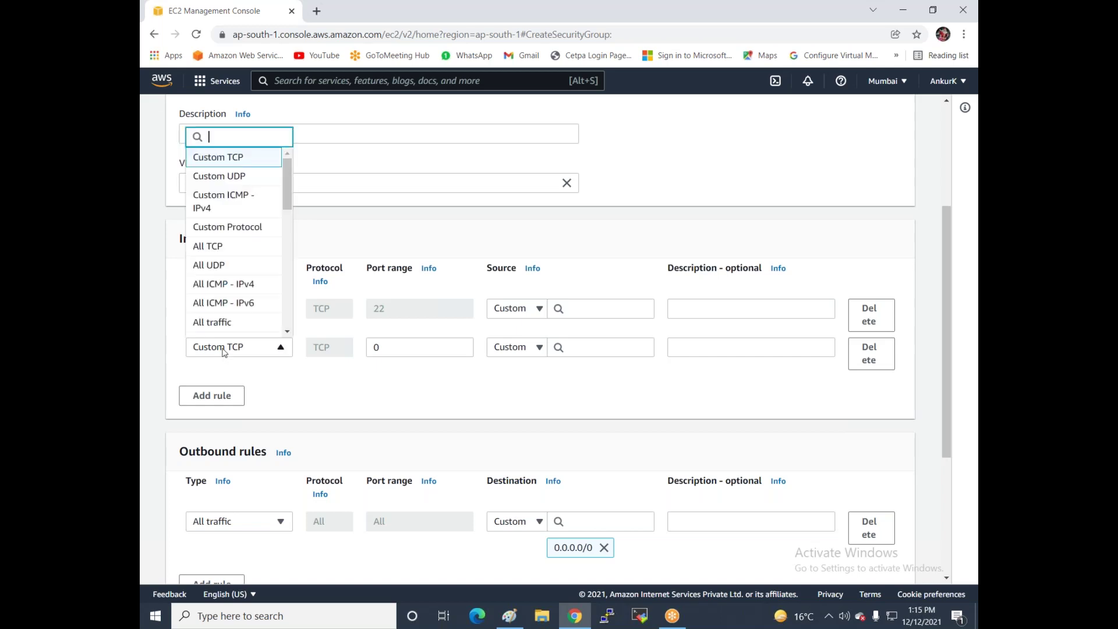
pyautogui.write('htt')
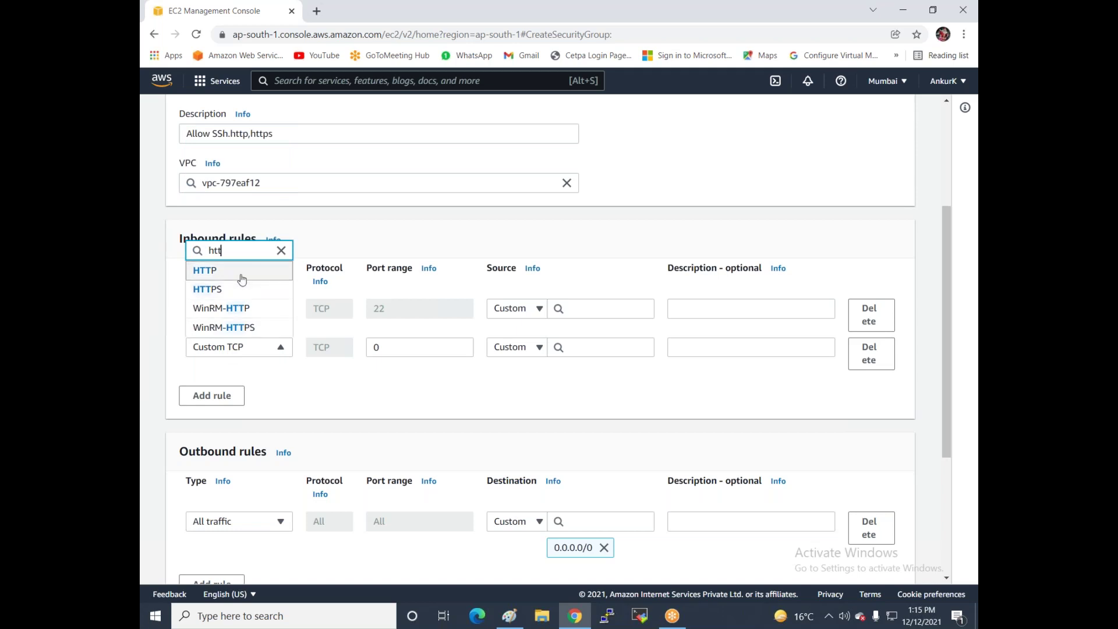
pyautogui.click(242, 278)
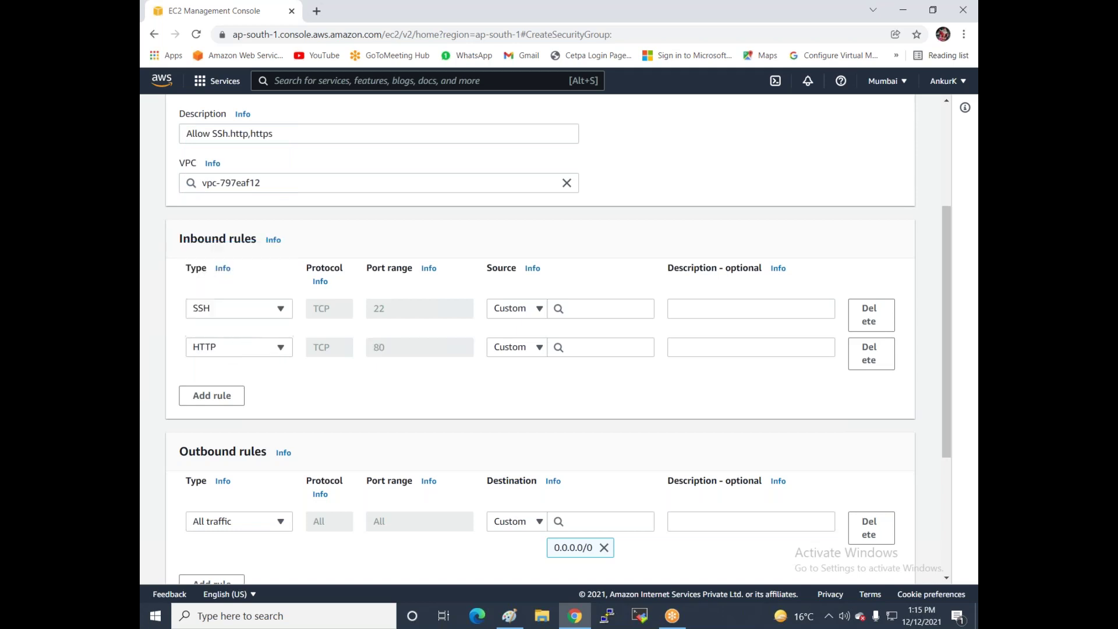
# Step: Add an HTTPS inbound rule on port 443 and a fourth rule row
pyautogui.click(223, 401)
pyautogui.click(231, 386)
pyautogui.write('htt')
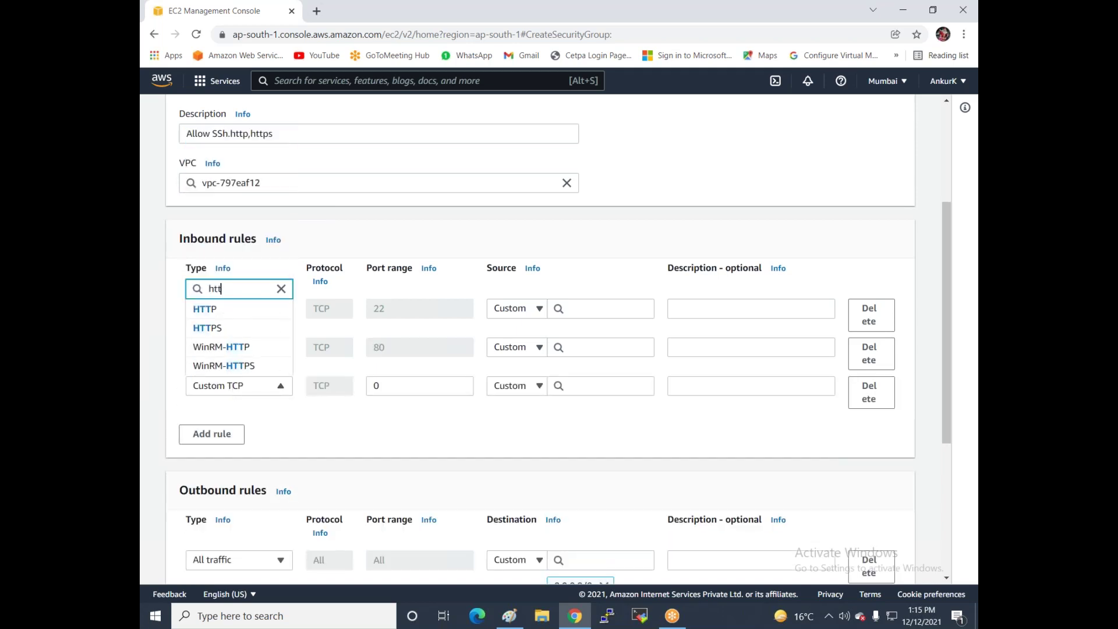
pyautogui.click(219, 330)
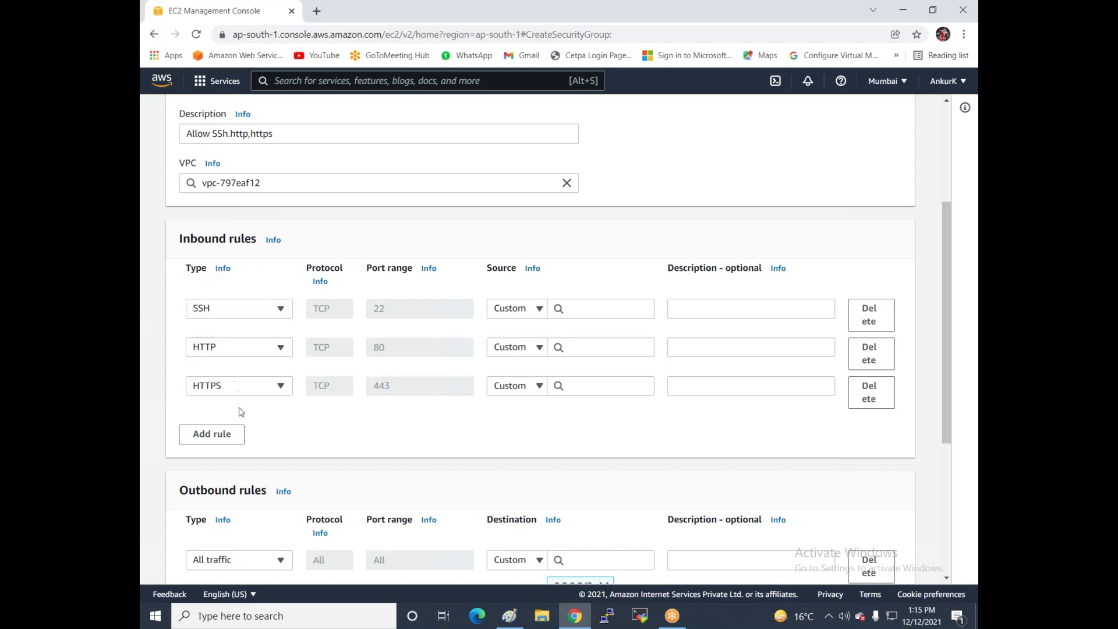
pyautogui.click(241, 442)
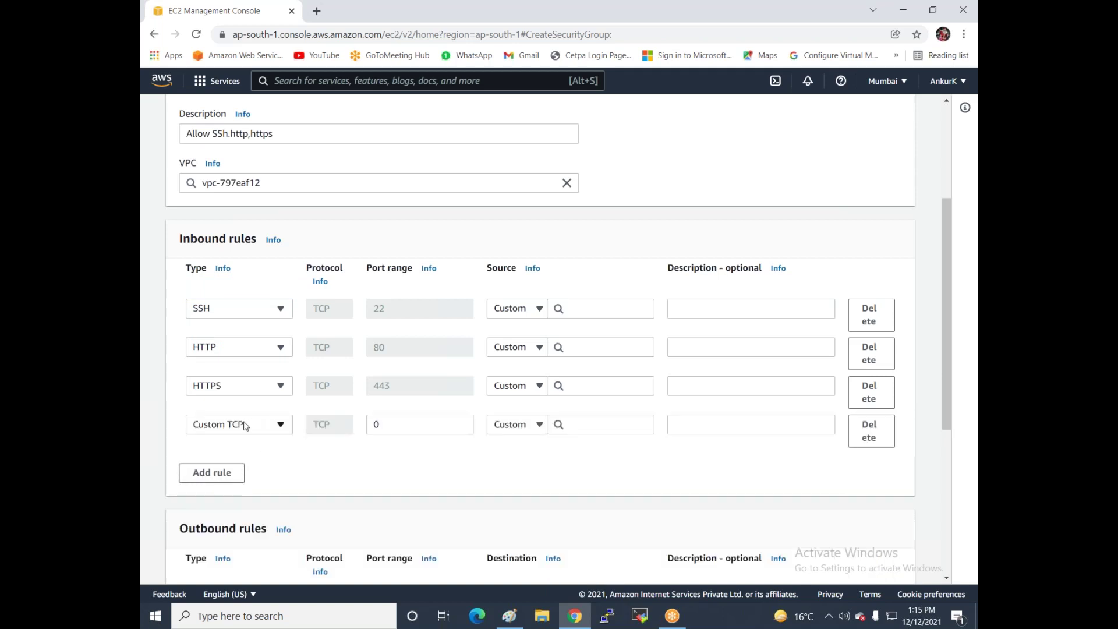
pyautogui.click(249, 424)
# Step: Make the fourth rule All traffic and set the SSH rule's source to Anywhere-IPv4
pyautogui.click(241, 324)
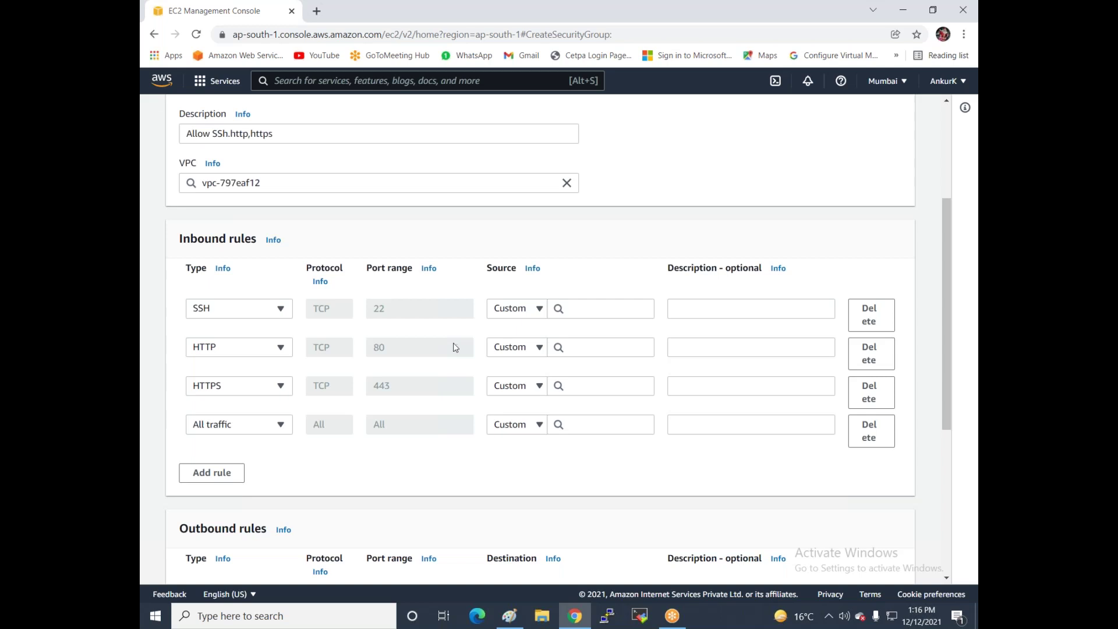
pyautogui.click(537, 311)
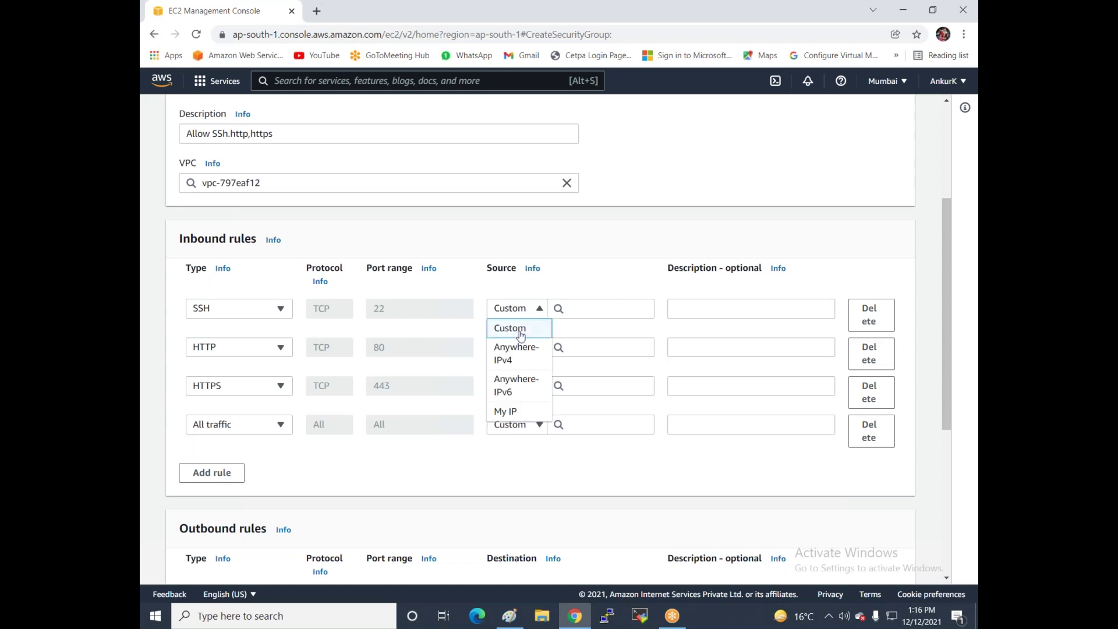
pyautogui.click(581, 310)
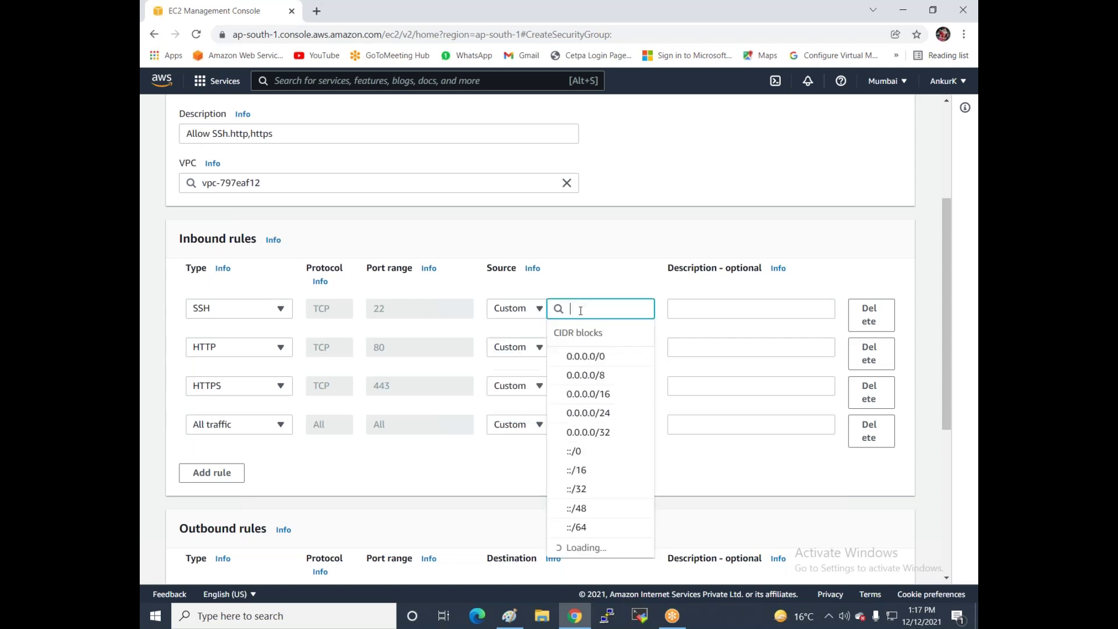
pyautogui.write('1.1.1')
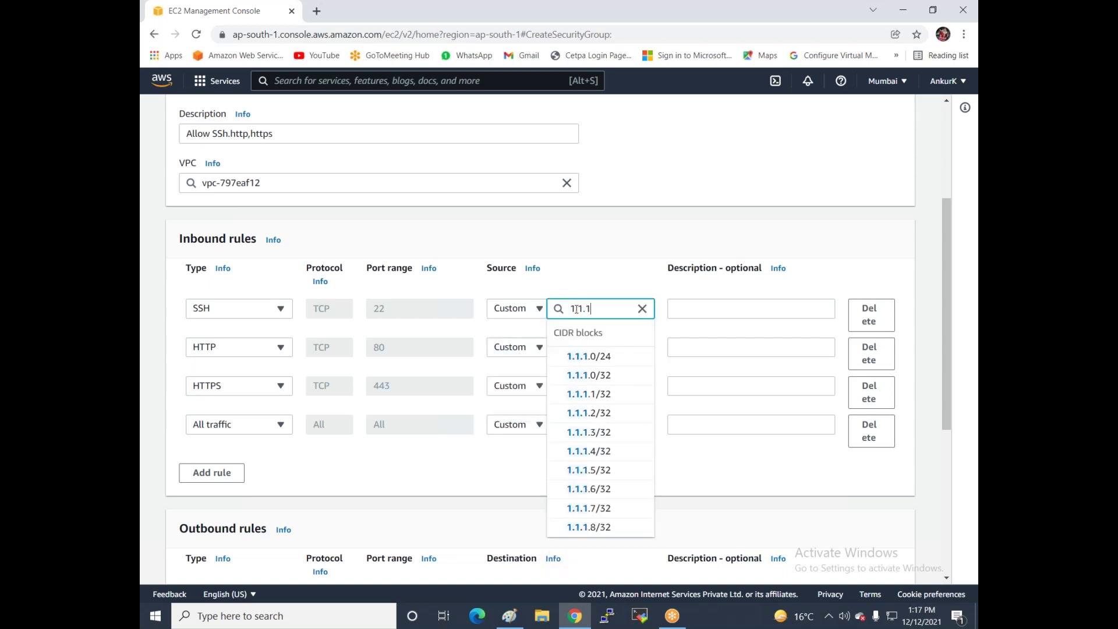
pyautogui.press('BackSpace')
pyautogui.press('BackSpace')
pyautogui.press('BackSpace')
pyautogui.press('BackSpace')
pyautogui.press('BackSpace')
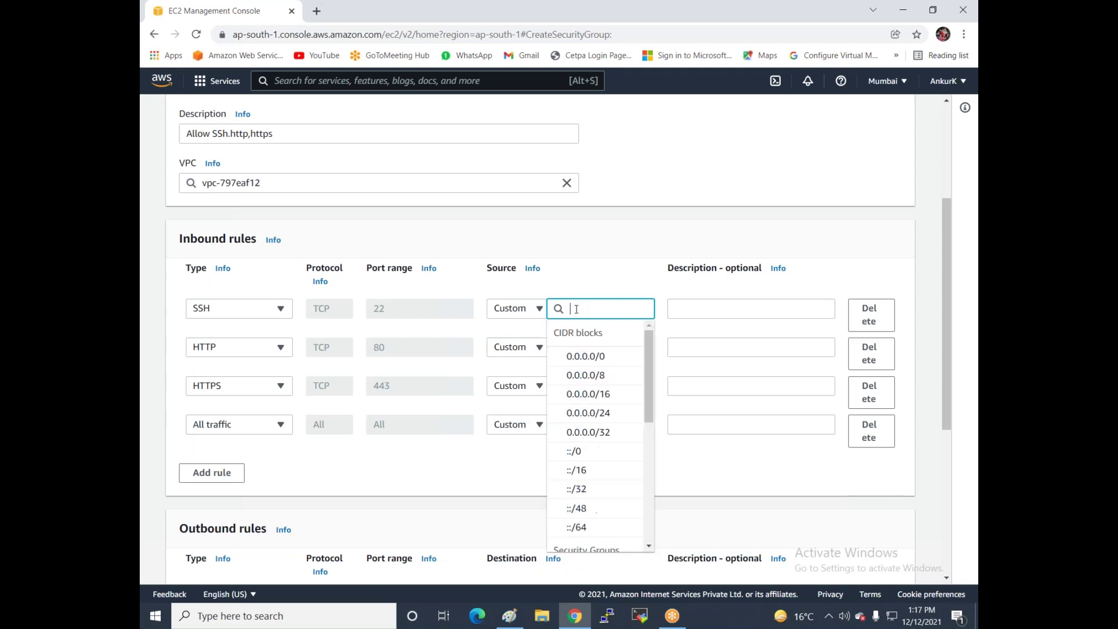
pyautogui.click(530, 313)
pyautogui.click(522, 349)
# Step: Set the HTTP, HTTPS and All traffic rules' sources to Anywhere-IPv4 (0.0.0.0/0)
pyautogui.click(517, 361)
pyautogui.click(524, 405)
pyautogui.click(521, 416)
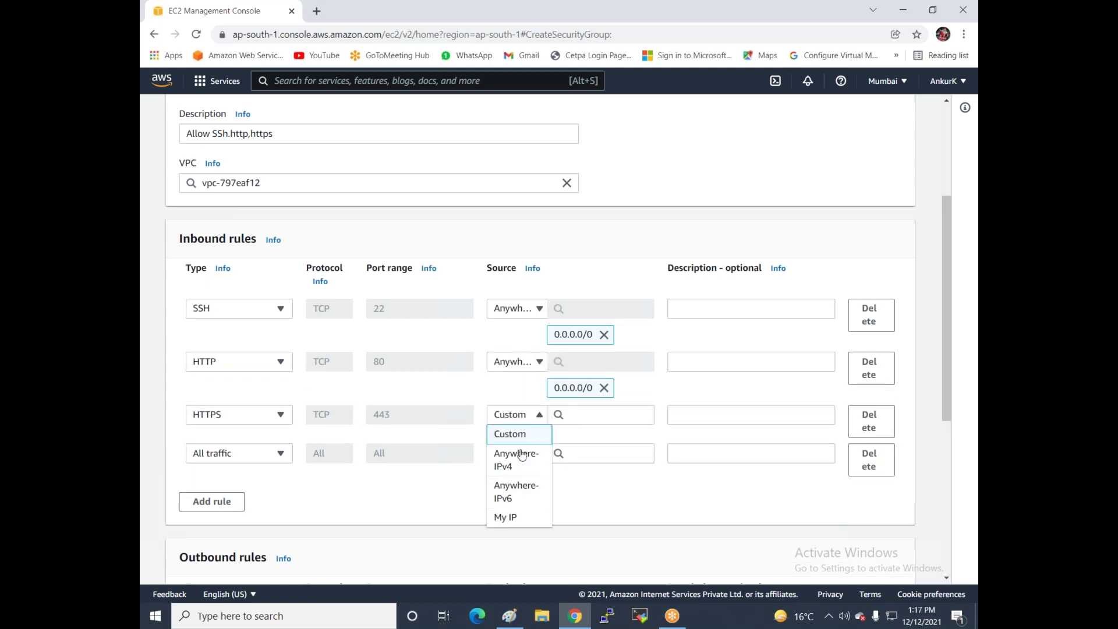
pyautogui.click(520, 469)
pyautogui.click(527, 470)
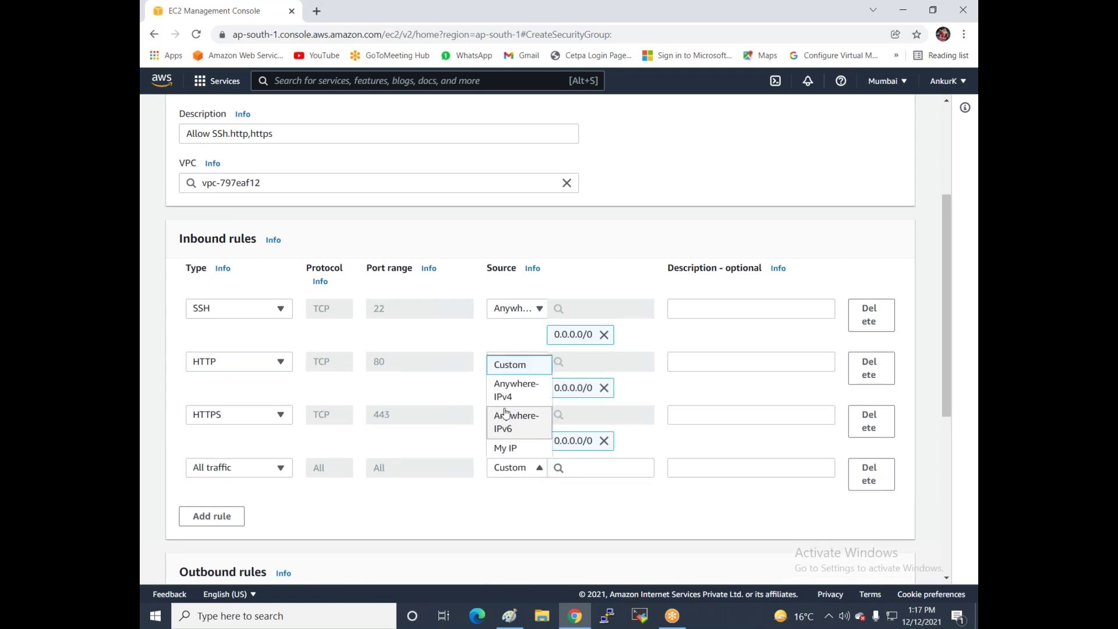
pyautogui.click(507, 406)
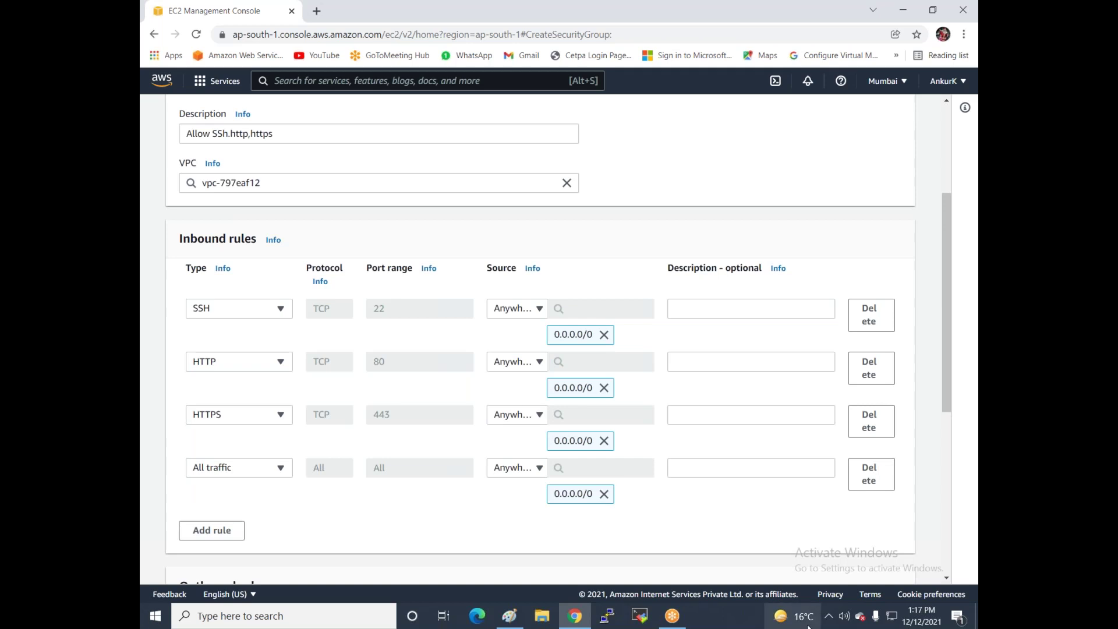
# Step: Submit the Linux-SG security group and retry after it fails
pyautogui.scroll(-1, 908, 508)
pyautogui.scroll(-5, 908, 508)
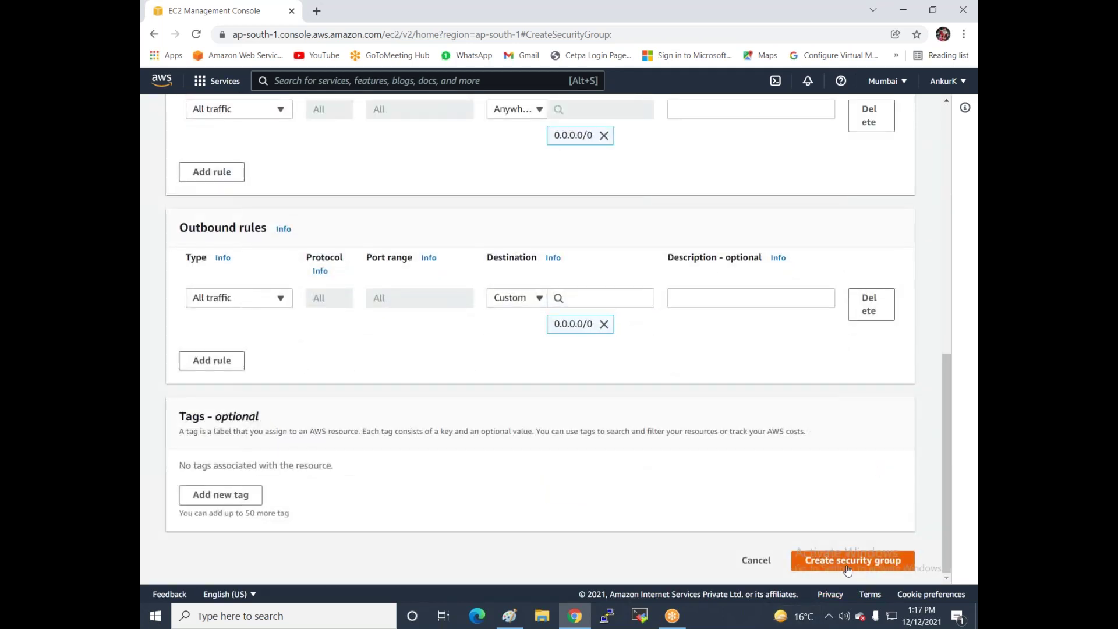
pyautogui.click(847, 567)
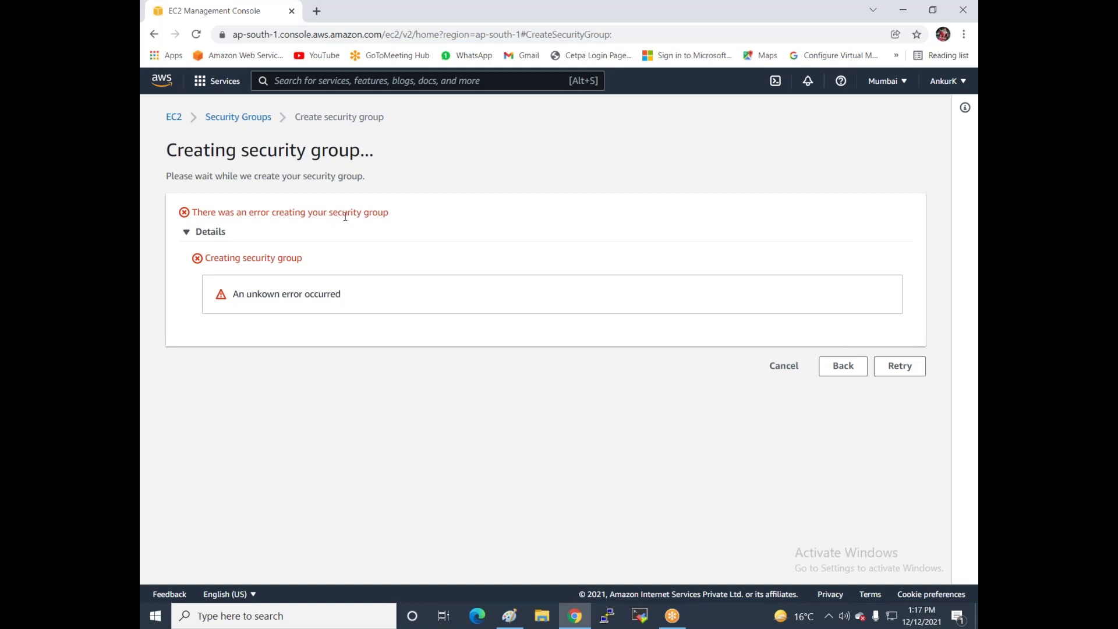
pyautogui.click(894, 371)
# Step: Return to the form, add a space to the description, and submit it again
pyautogui.click(846, 368)
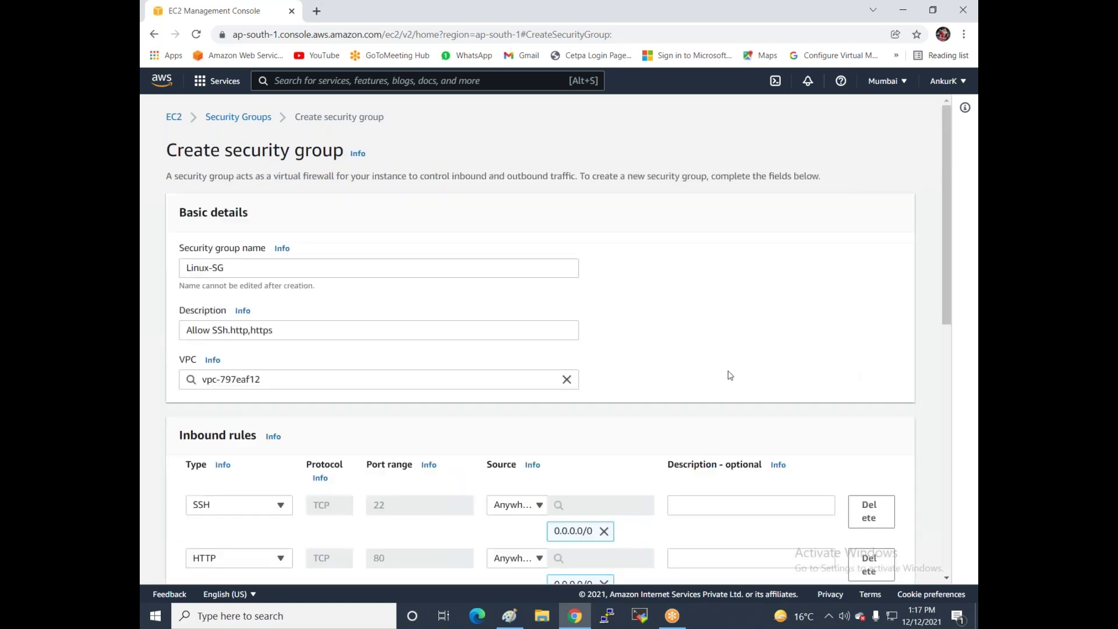
pyautogui.scroll(-4, 730, 376)
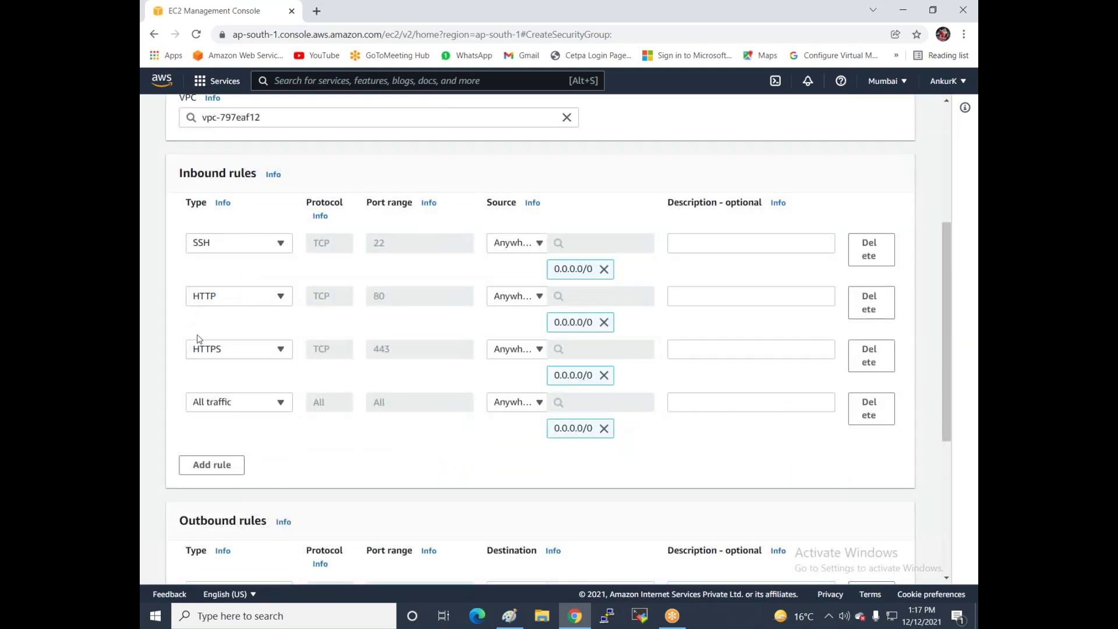
pyautogui.scroll(4, 657, 347)
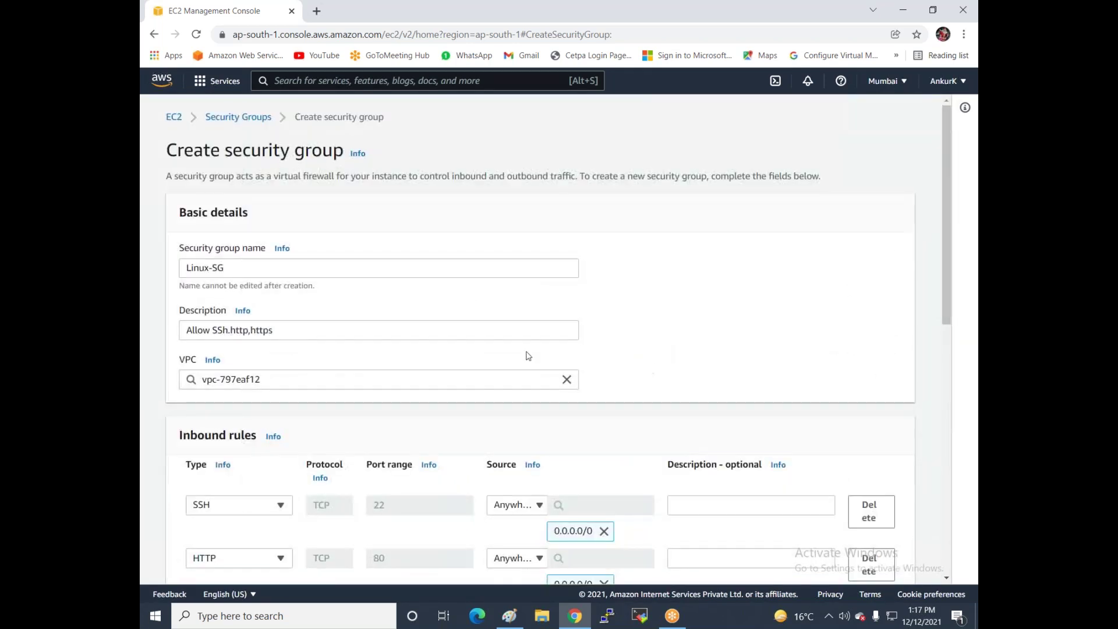
pyautogui.click(210, 330)
pyautogui.scroll(-10, 641, 407)
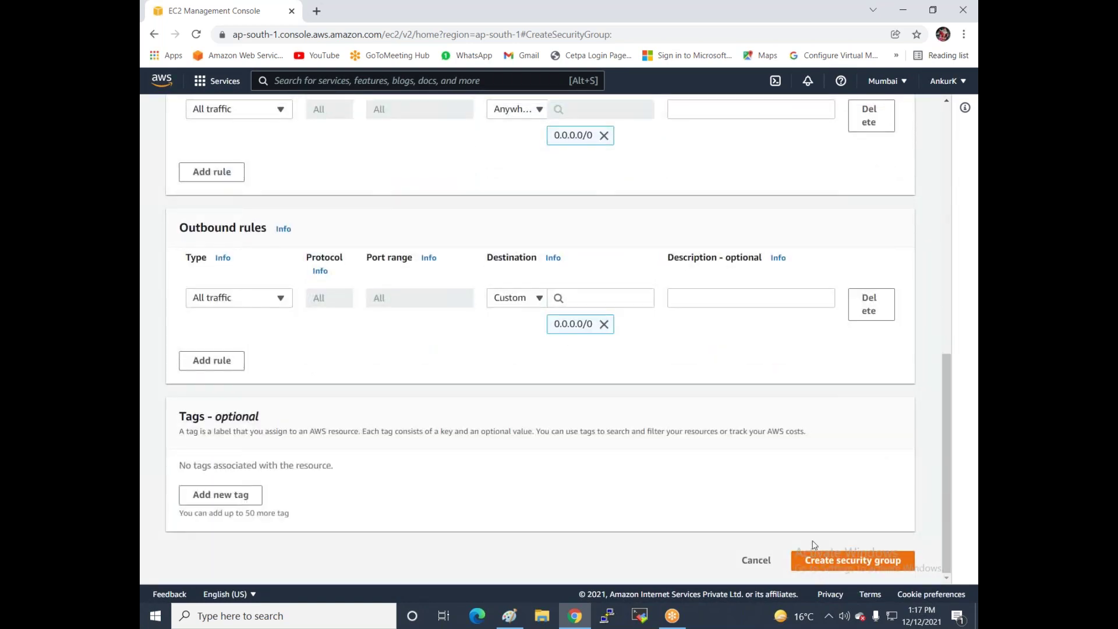
pyautogui.click(816, 561)
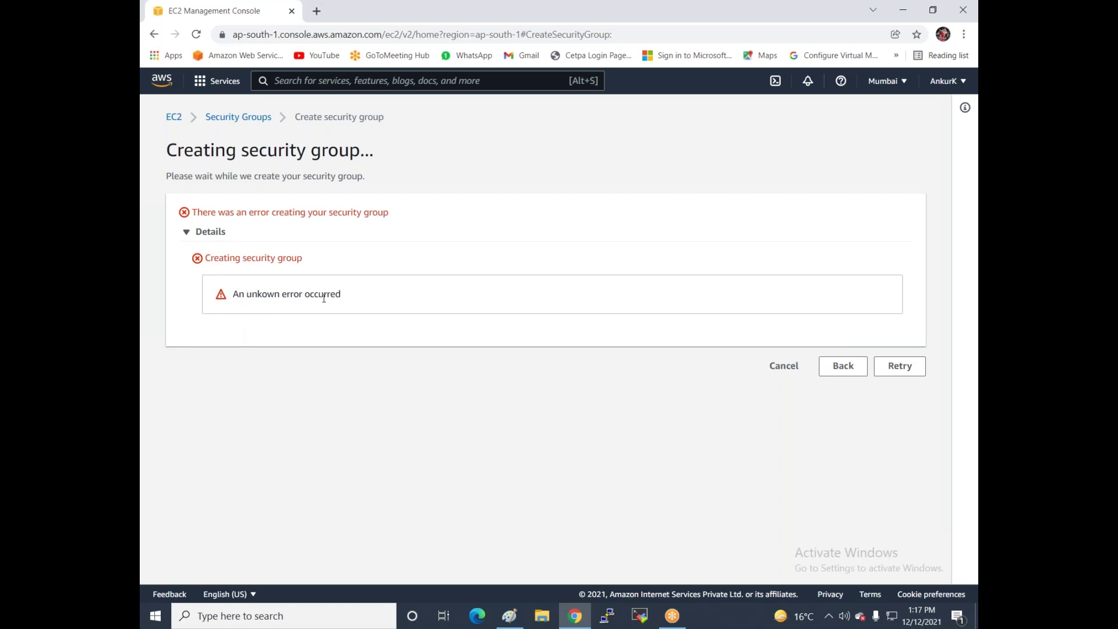
# Step: Retry, go back to the form, and tidy the description to 'Allow SSh http https'
pyautogui.click(901, 372)
pyautogui.click(830, 370)
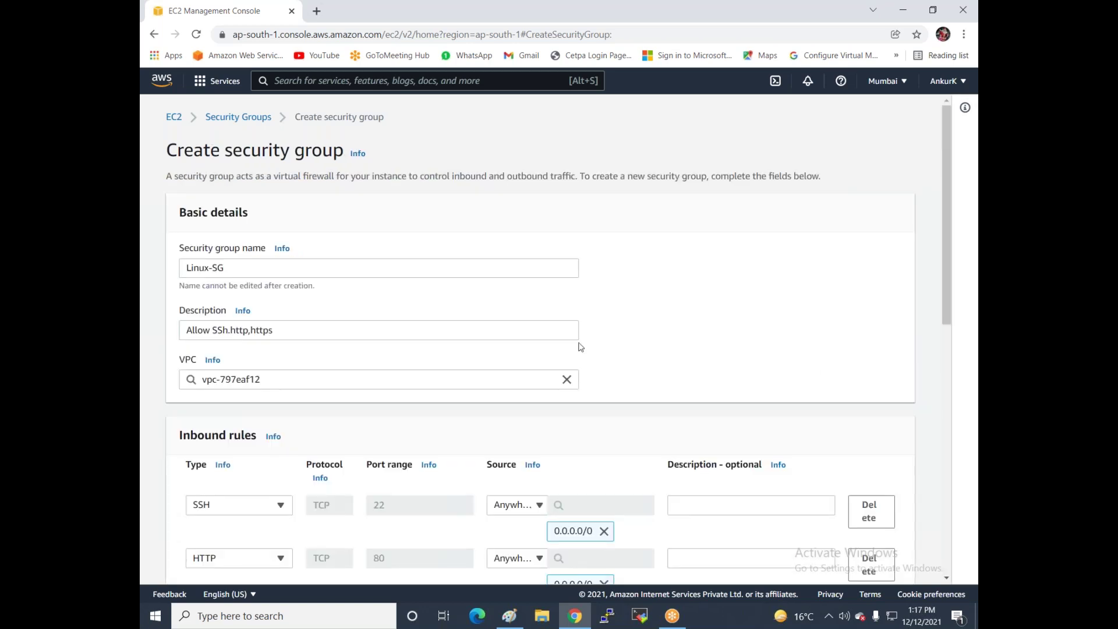
pyautogui.click(233, 331)
pyautogui.press('Delete')
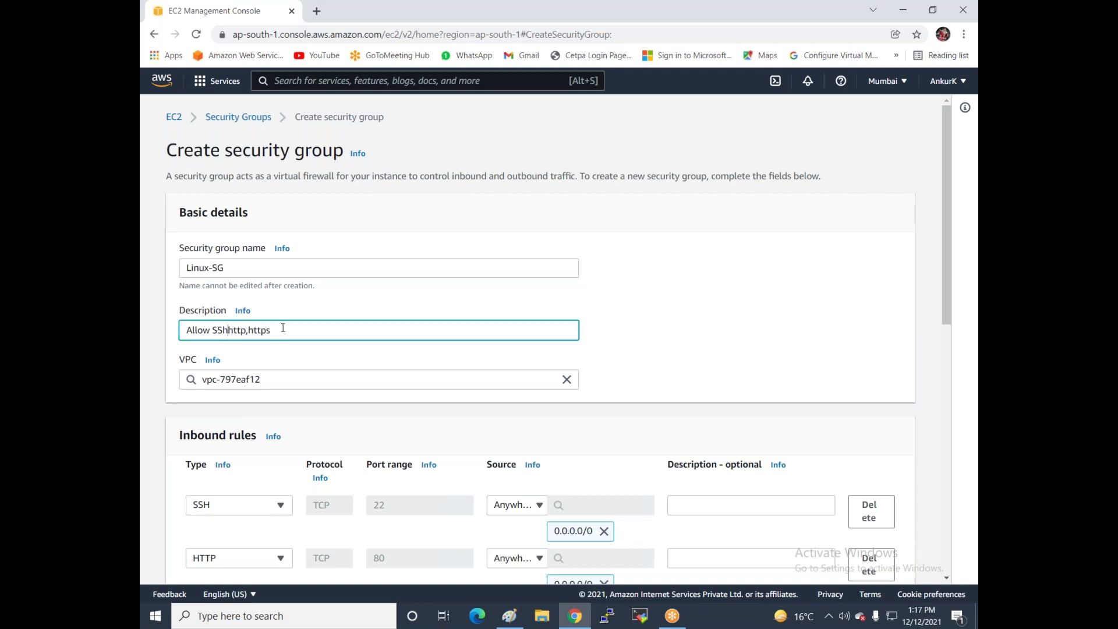
pyautogui.press('Right')
pyautogui.press('Right')
pyautogui.press('Right')
pyautogui.press('Right')
pyautogui.press('Delete')
# Step: Submit the Linux-SG security group with the corrected description
pyautogui.scroll(-9, 278, 286)
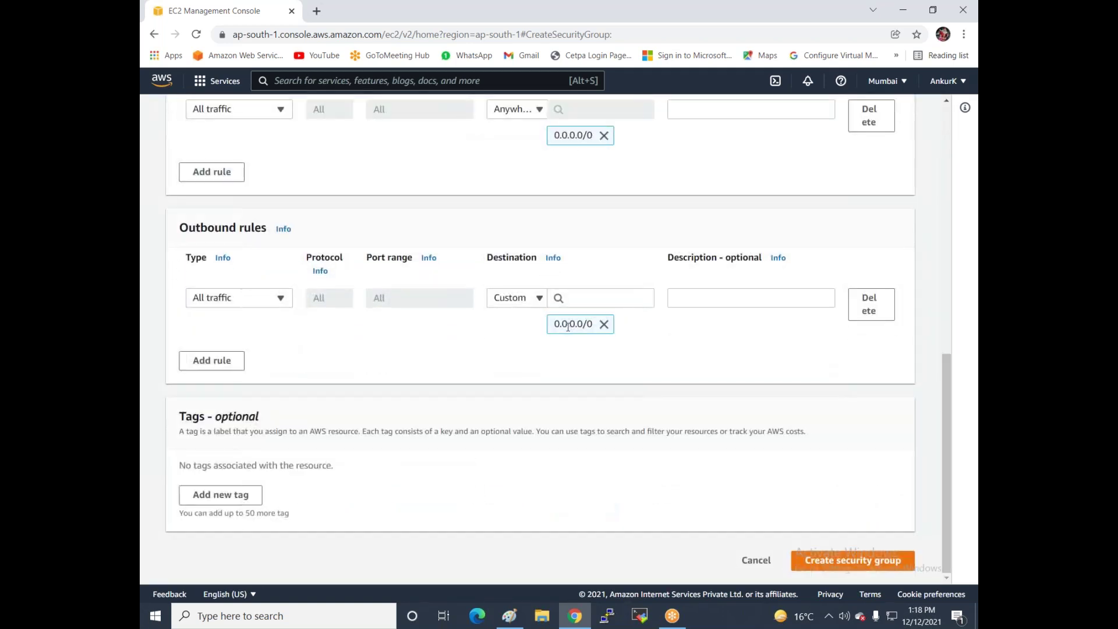
pyautogui.scroll(3, 278, 286)
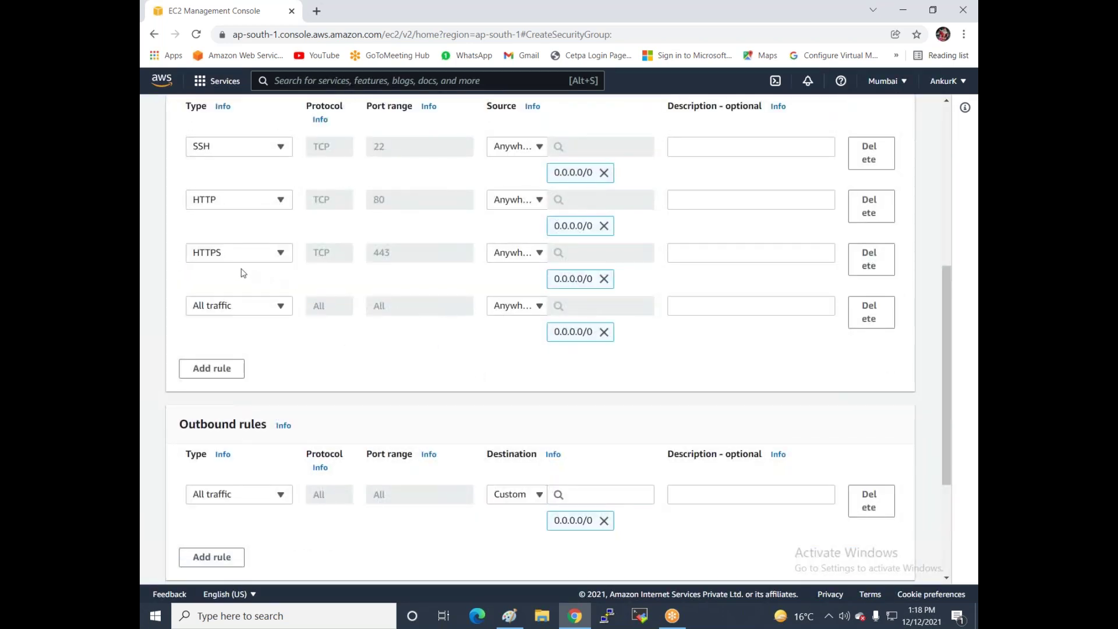
pyautogui.scroll(1, 243, 273)
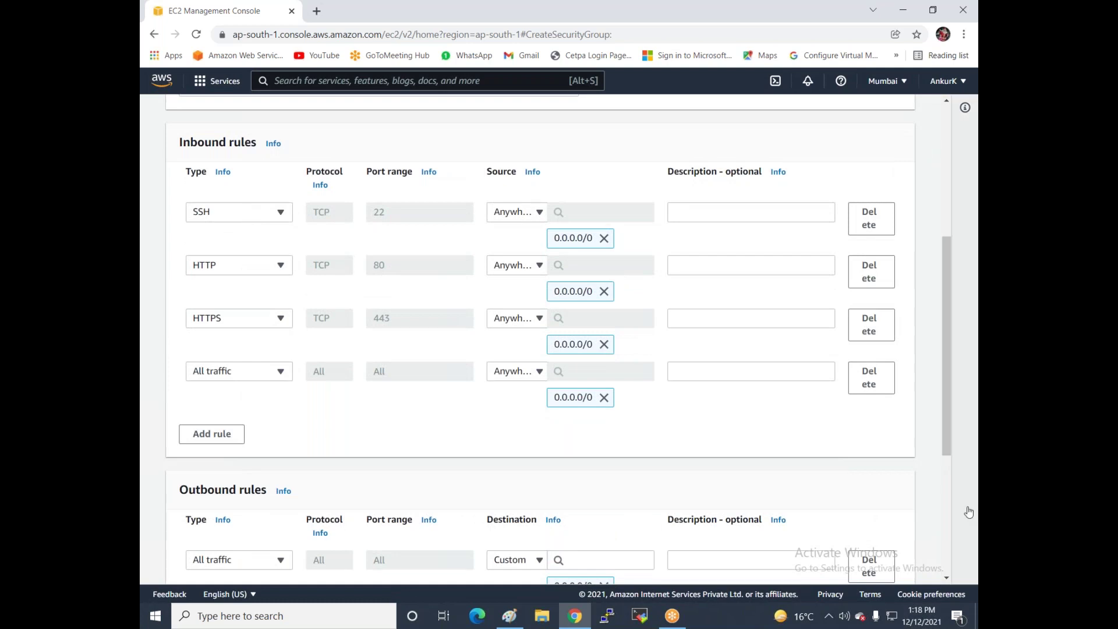
pyautogui.scroll(5, 550, 306)
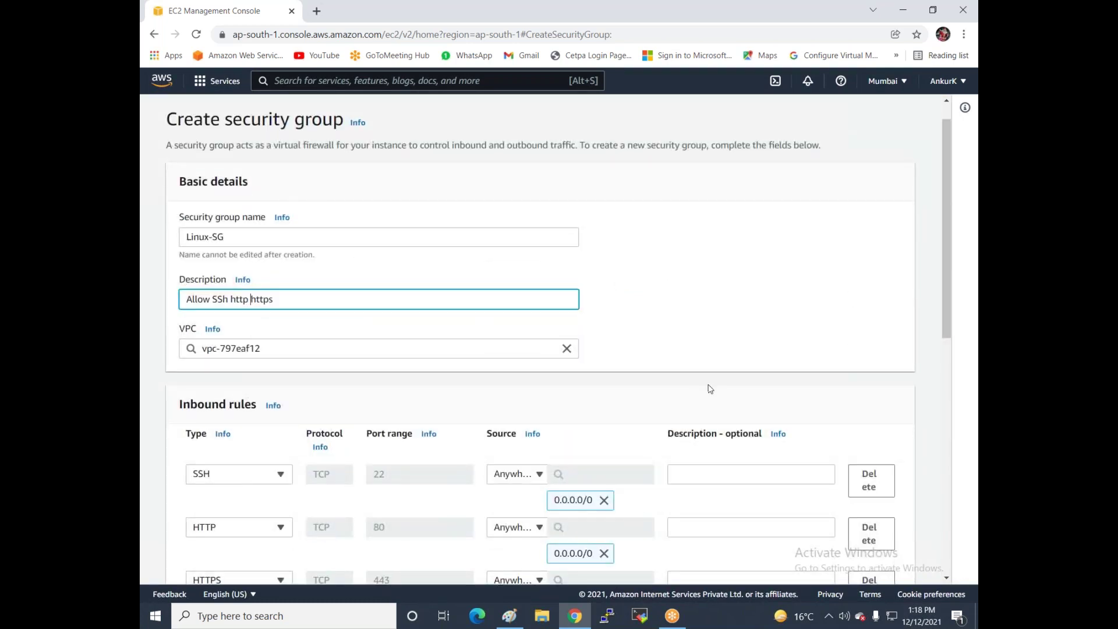
pyautogui.scroll(-6, 825, 478)
pyautogui.scroll(-3, 825, 477)
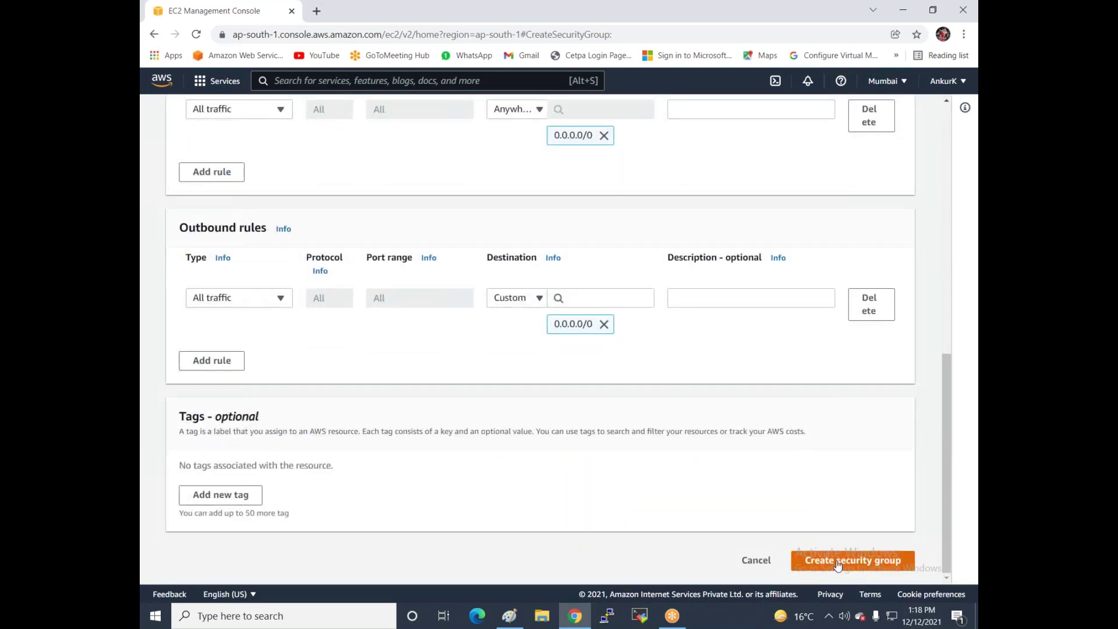
pyautogui.click(841, 562)
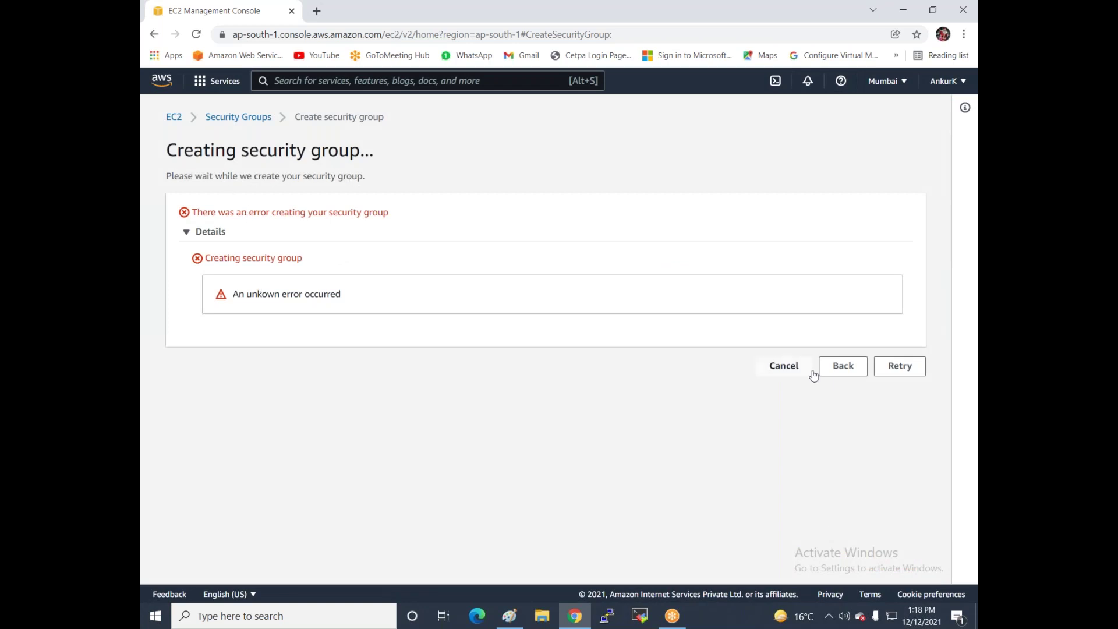
# Step: Rename the security group to lowercase linux-sg and resubmit it
pyautogui.click(840, 366)
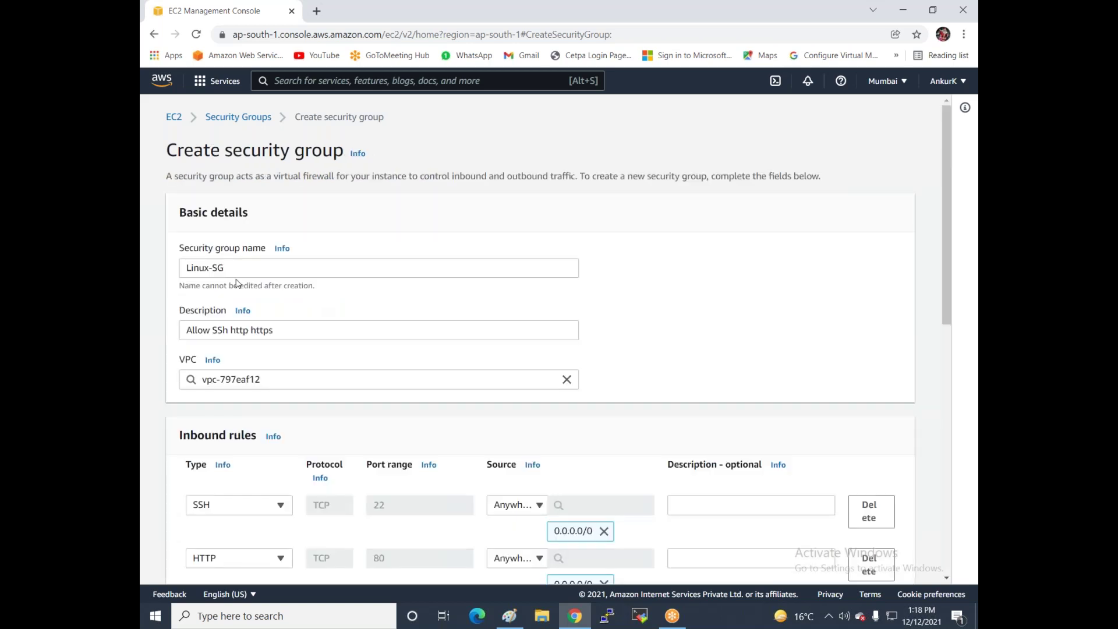
pyautogui.moveTo(233, 275); pyautogui.dragTo(143, 263)
pyautogui.write('lin')
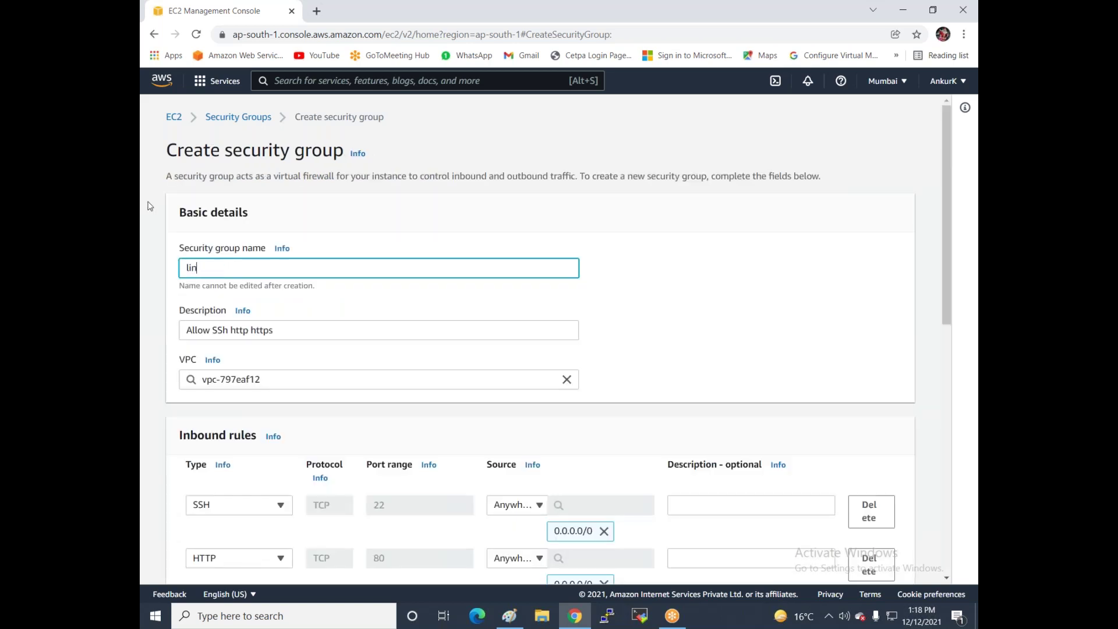
pyautogui.write('ux-sg')
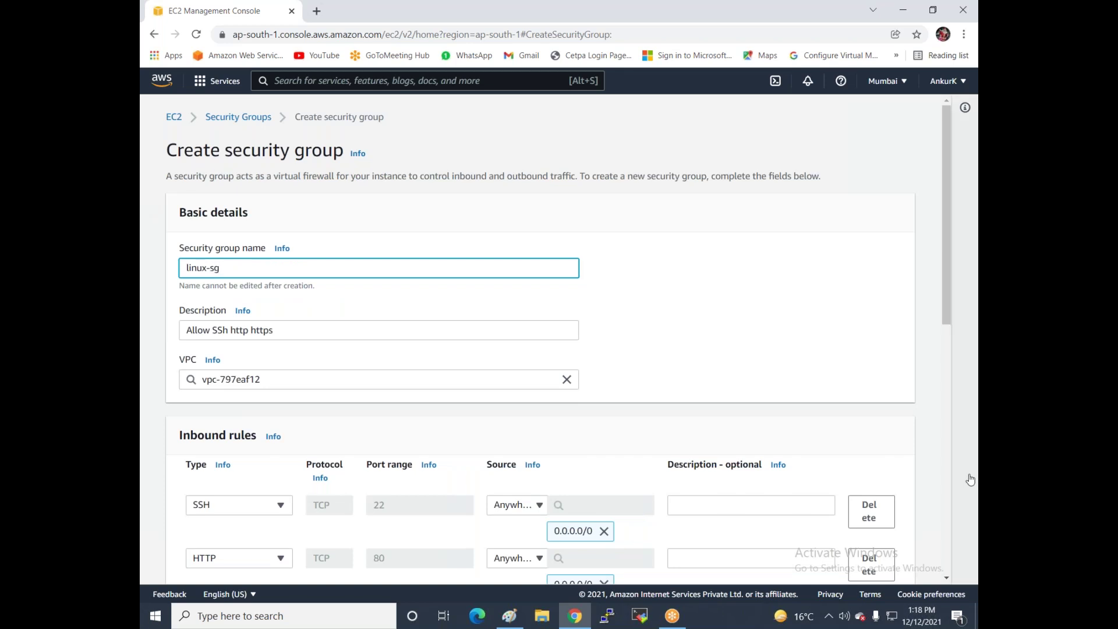
pyautogui.scroll(-3, 367, 284)
pyautogui.scroll(1, 366, 283)
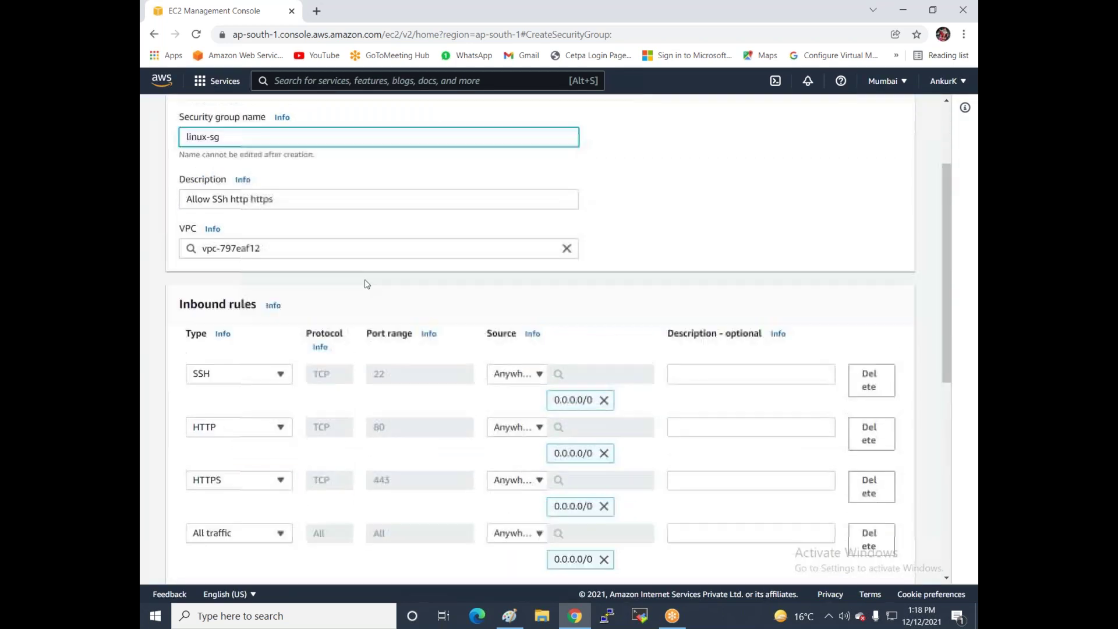
pyautogui.scroll(-3, 207, 195)
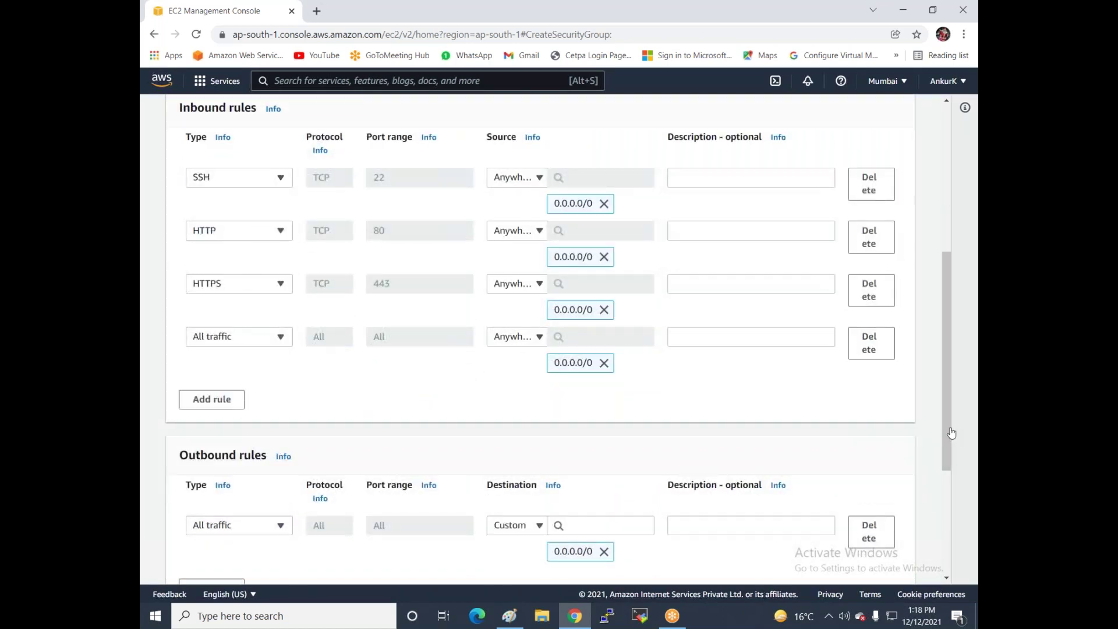
pyautogui.scroll(-4, 845, 472)
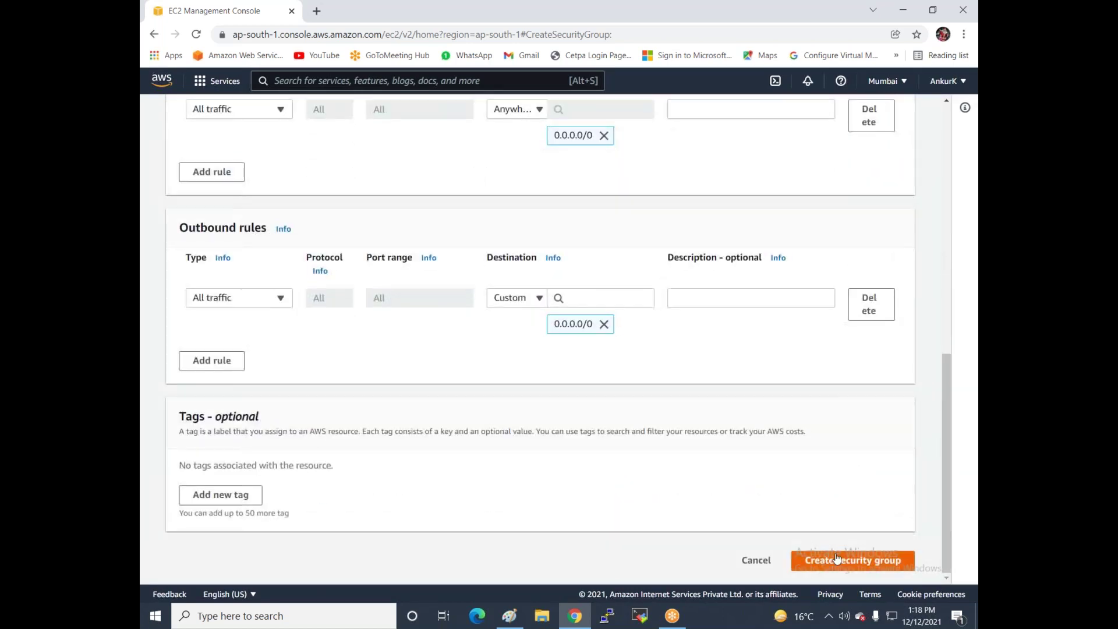
pyautogui.click(837, 558)
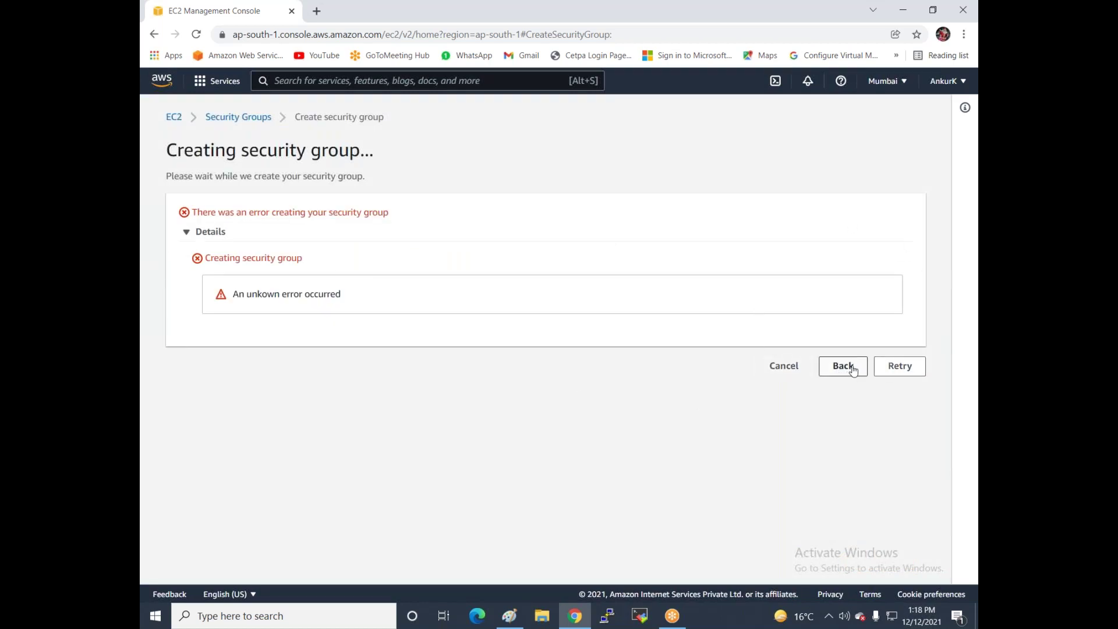
# Step: Cancel out of the error, select Linux-SG, and view its details with four inbound rules
pyautogui.click(781, 366)
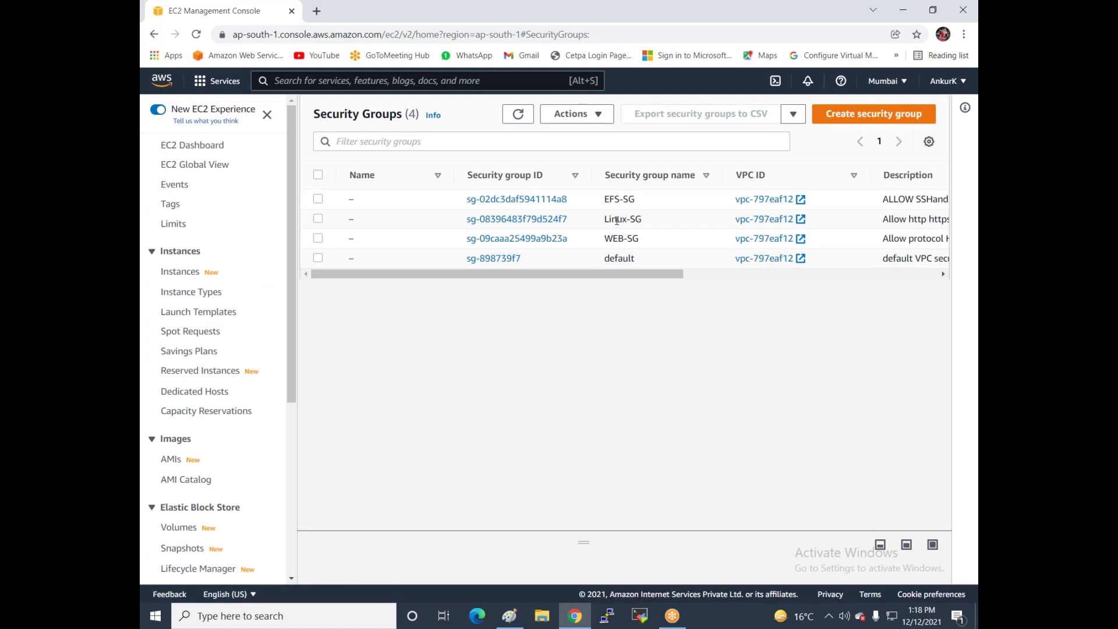
pyautogui.moveTo(635, 278); pyautogui.dragTo(597, 271)
pyautogui.click(318, 219)
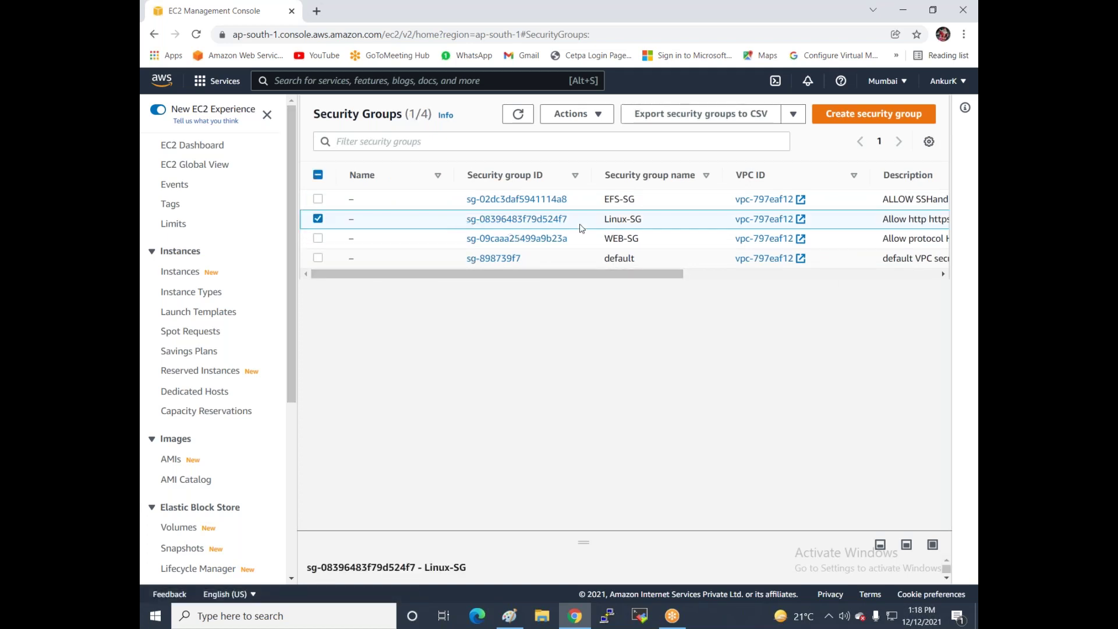
pyautogui.click(550, 220)
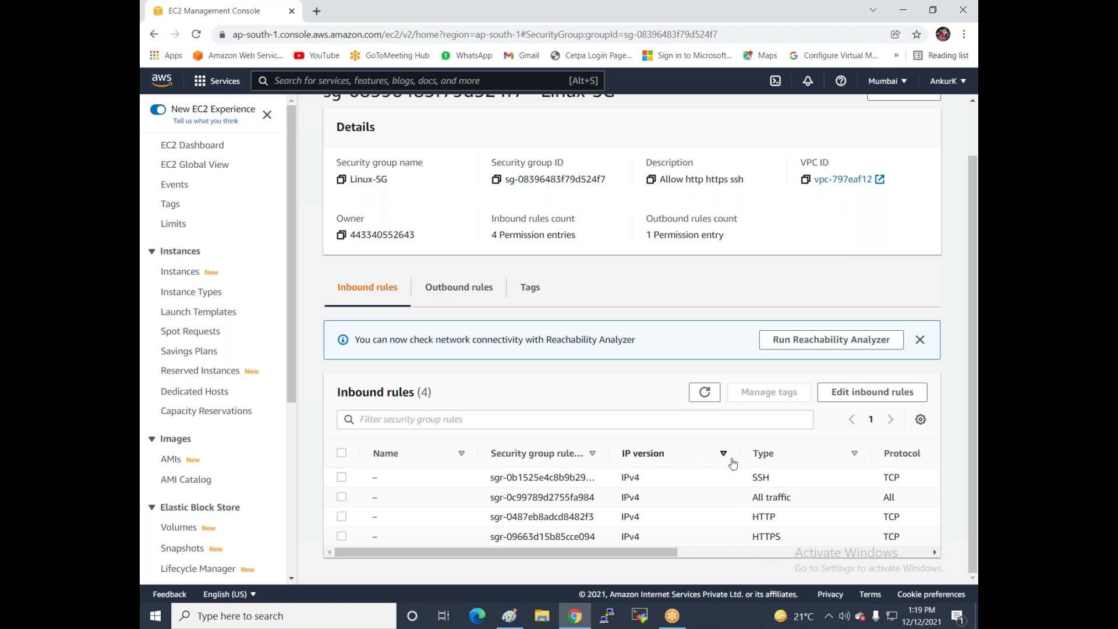
pyautogui.moveTo(673, 553); pyautogui.dragTo(610, 547)
pyautogui.scroll(2, 742, 311)
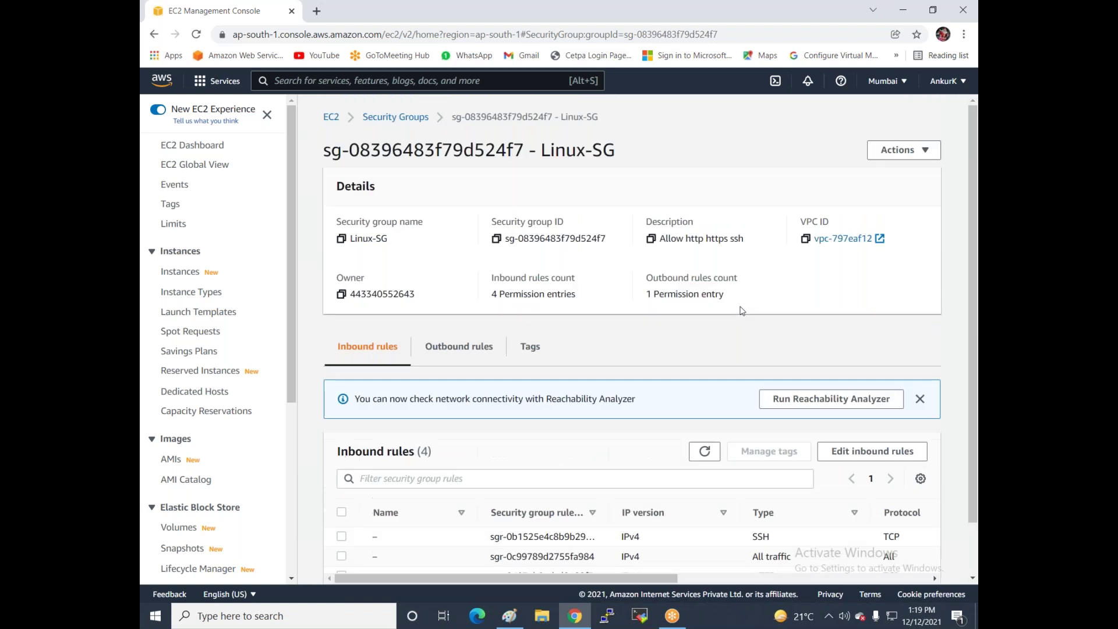
pyautogui.scroll(-3, 207, 368)
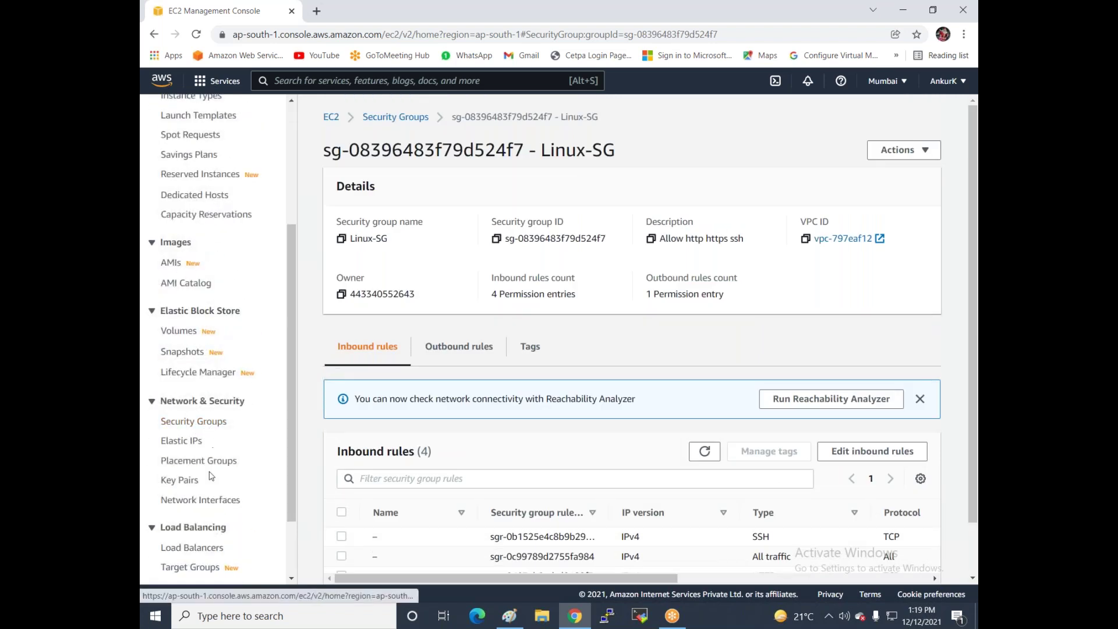
# Step: Open the Key Pairs list, begin a key pair named Linux-key, then cancel it
pyautogui.click(175, 483)
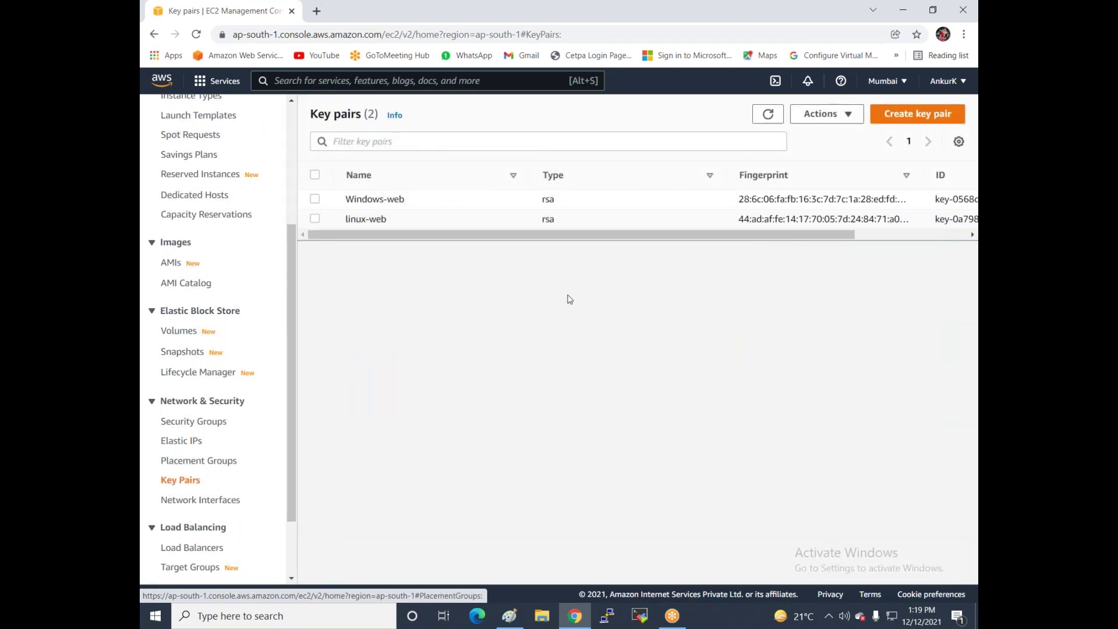
pyautogui.click(920, 114)
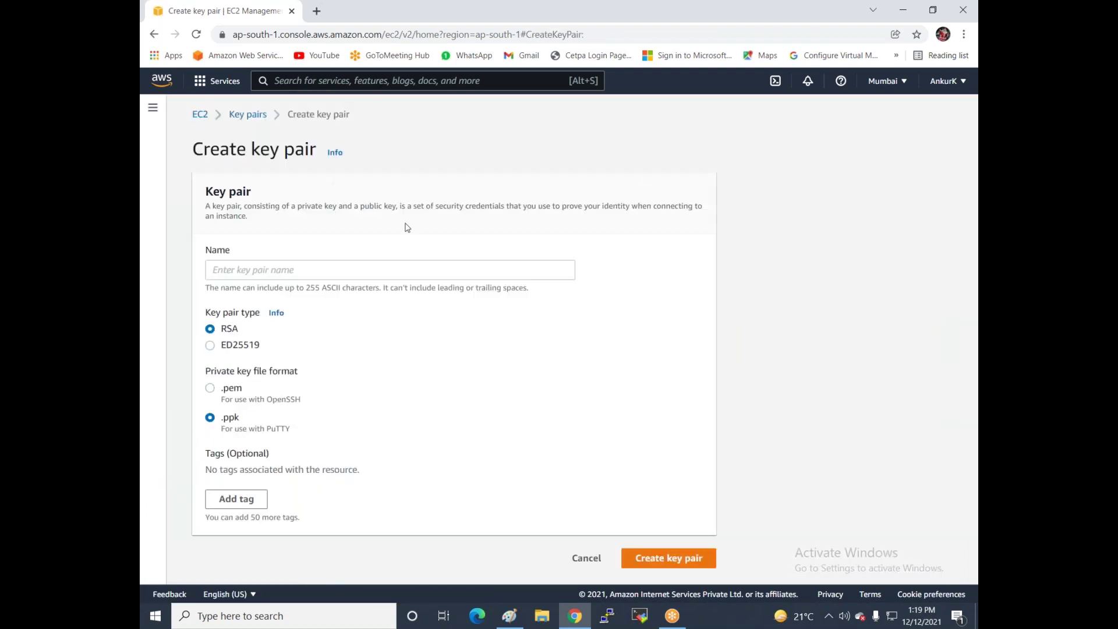
pyautogui.click(346, 269)
pyautogui.write('Linux-key')
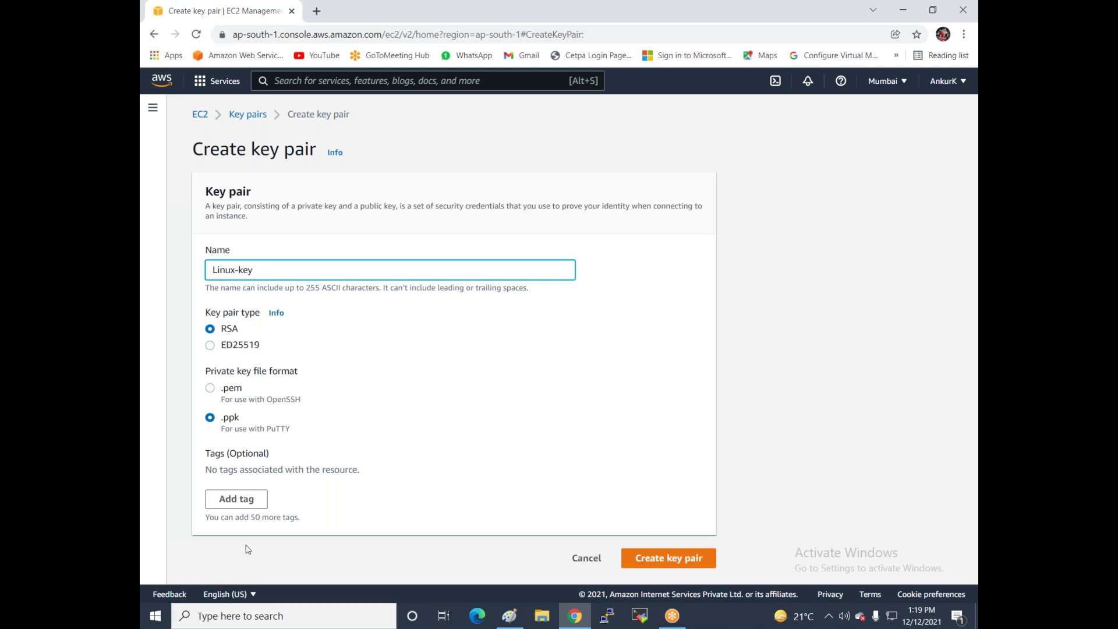
pyautogui.click(579, 557)
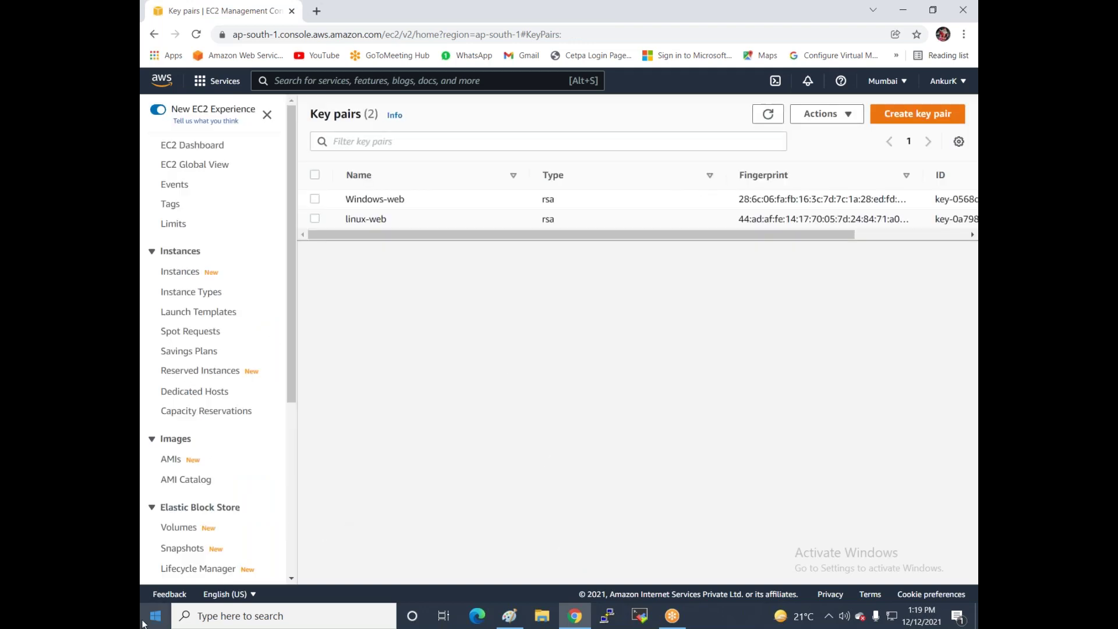
pyautogui.click(230, 614)
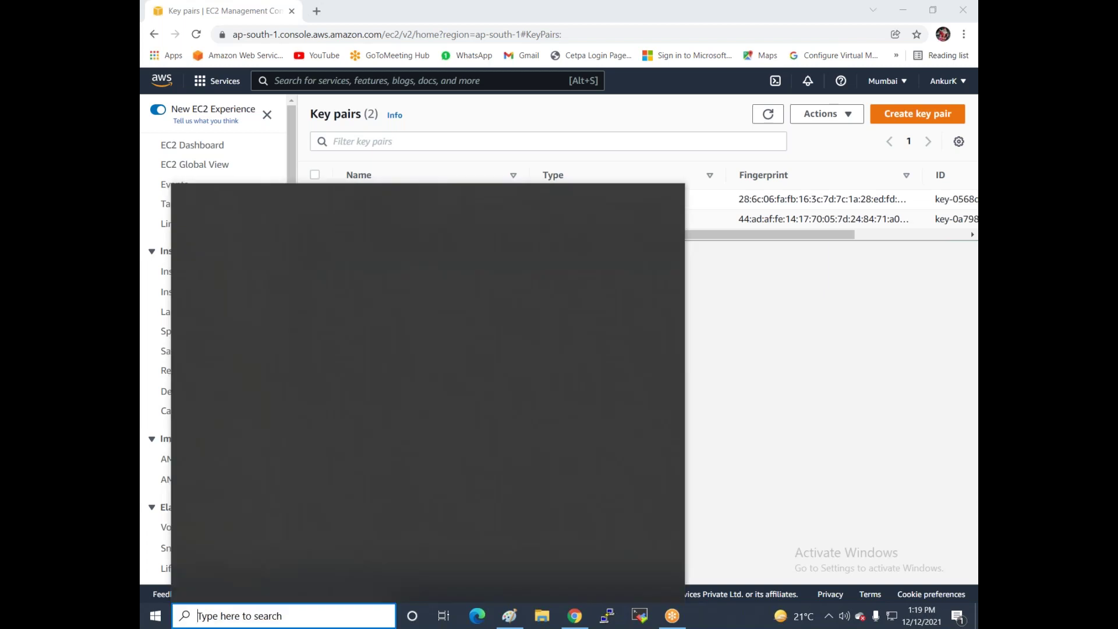
pyautogui.write('remo')
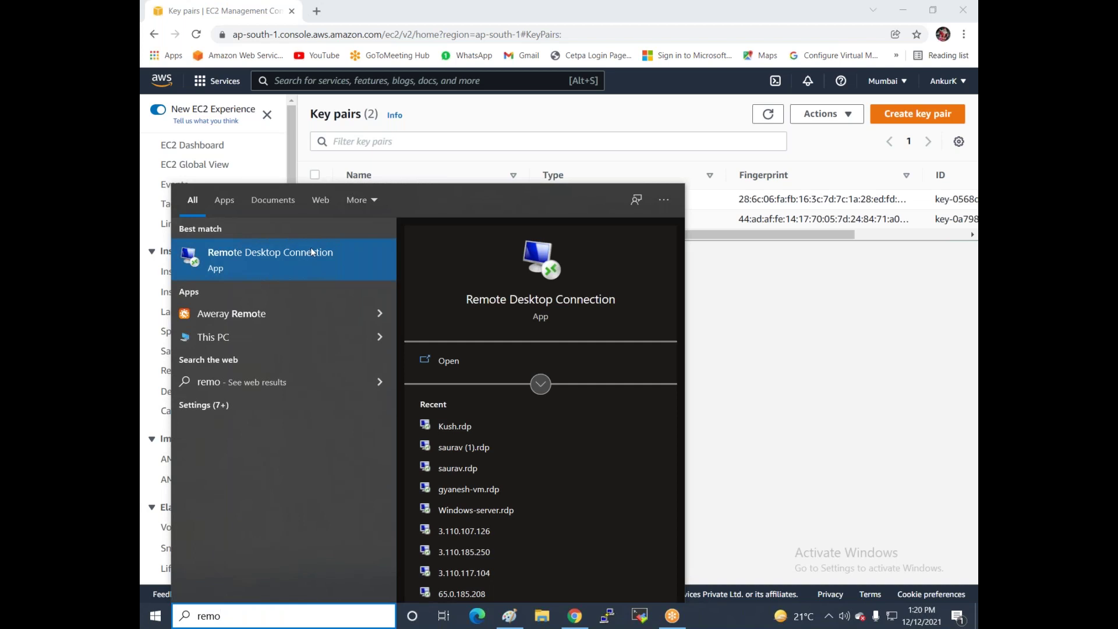
pyautogui.click(859, 286)
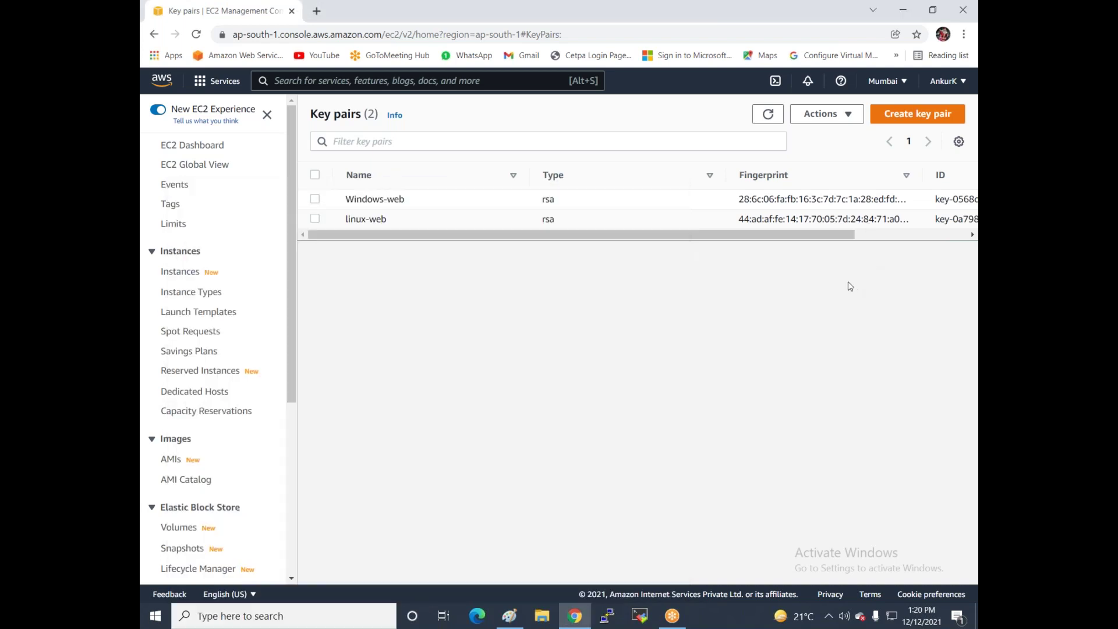
pyautogui.click(603, 620)
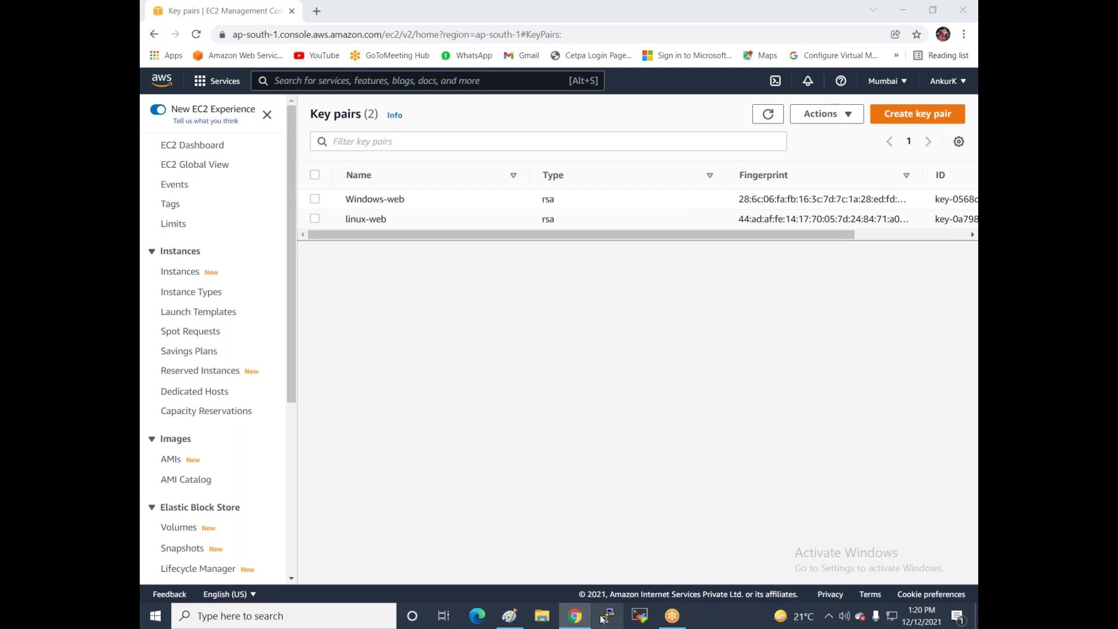
# Step: Launch PuTTY and move its Configuration window up and to the right
pyautogui.click(606, 620)
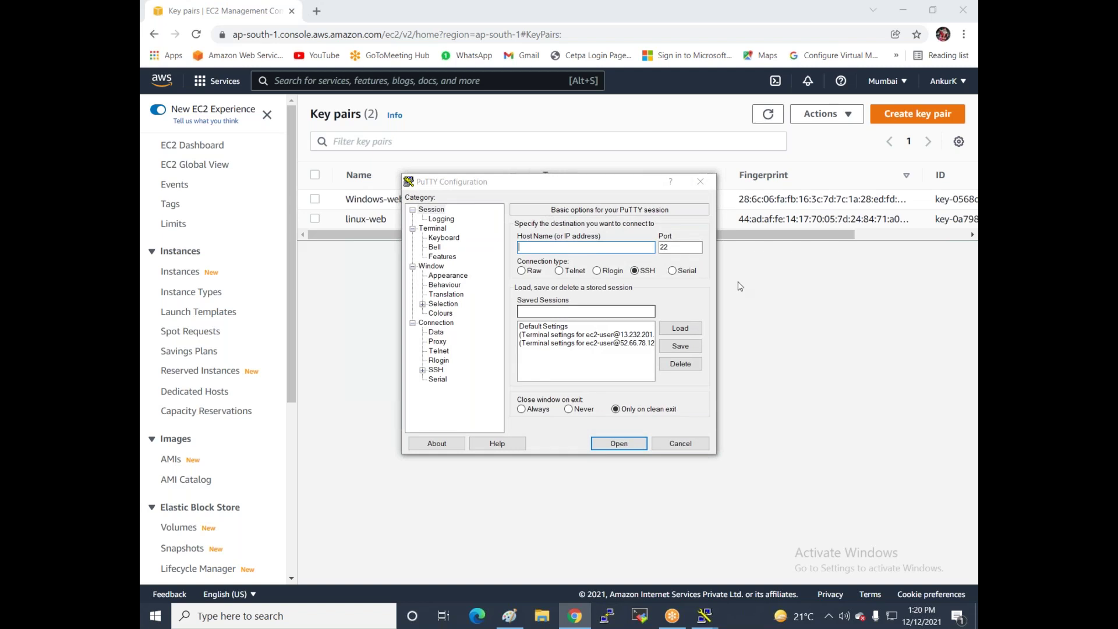
pyautogui.click(487, 176)
pyautogui.moveTo(486, 177); pyautogui.dragTo(525, 173)
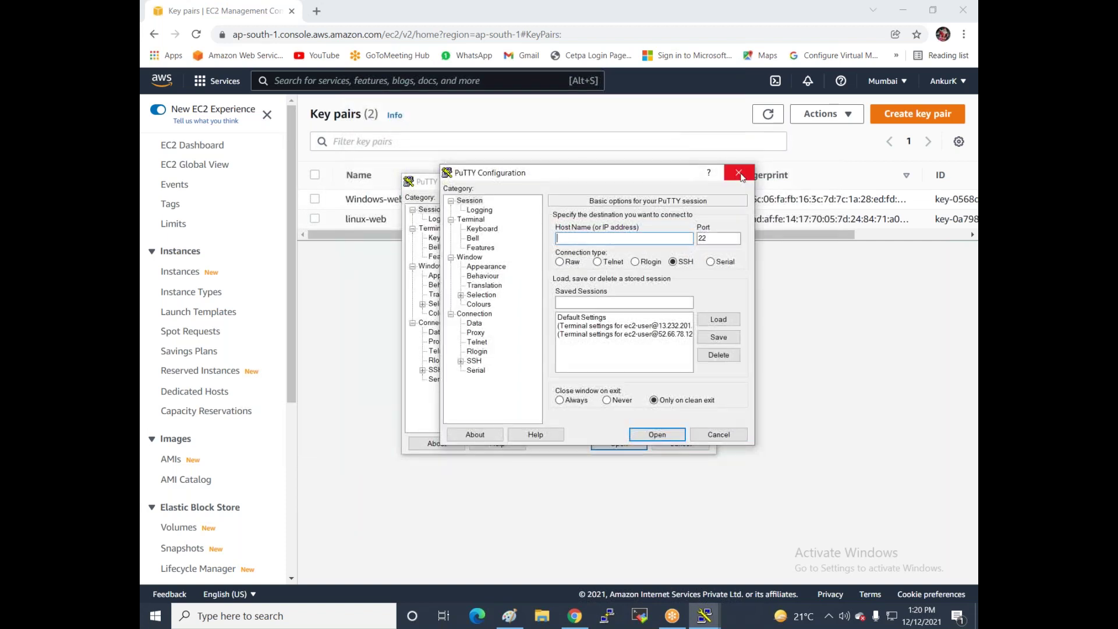
# Step: Close PuTTY, go to the EC2 Instances list and start the Launch instance wizard
pyautogui.click(699, 182)
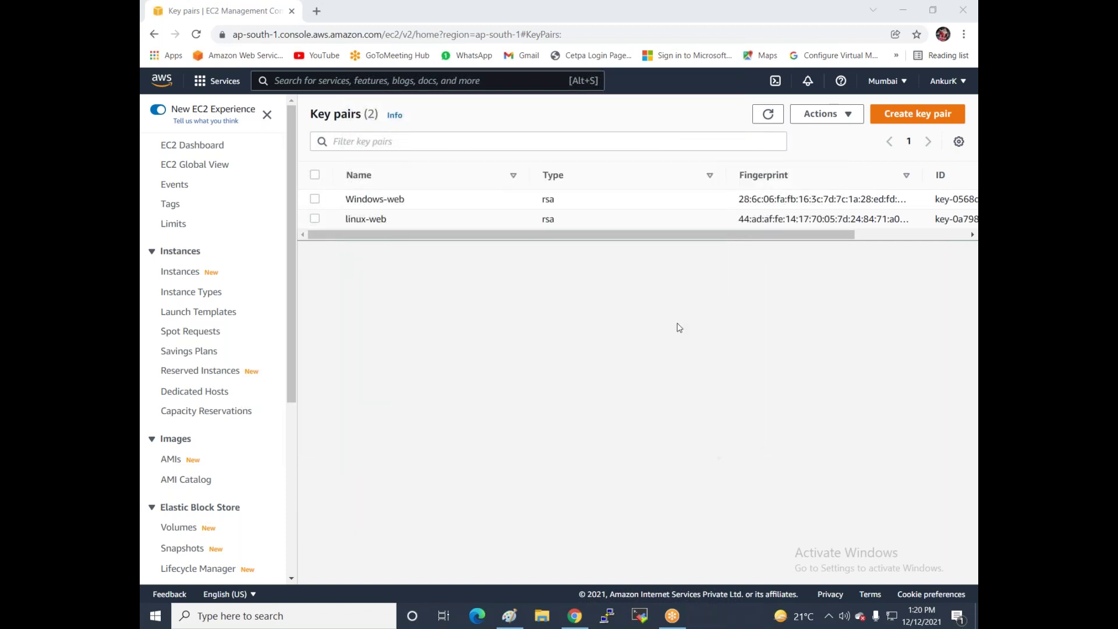
pyautogui.click(186, 273)
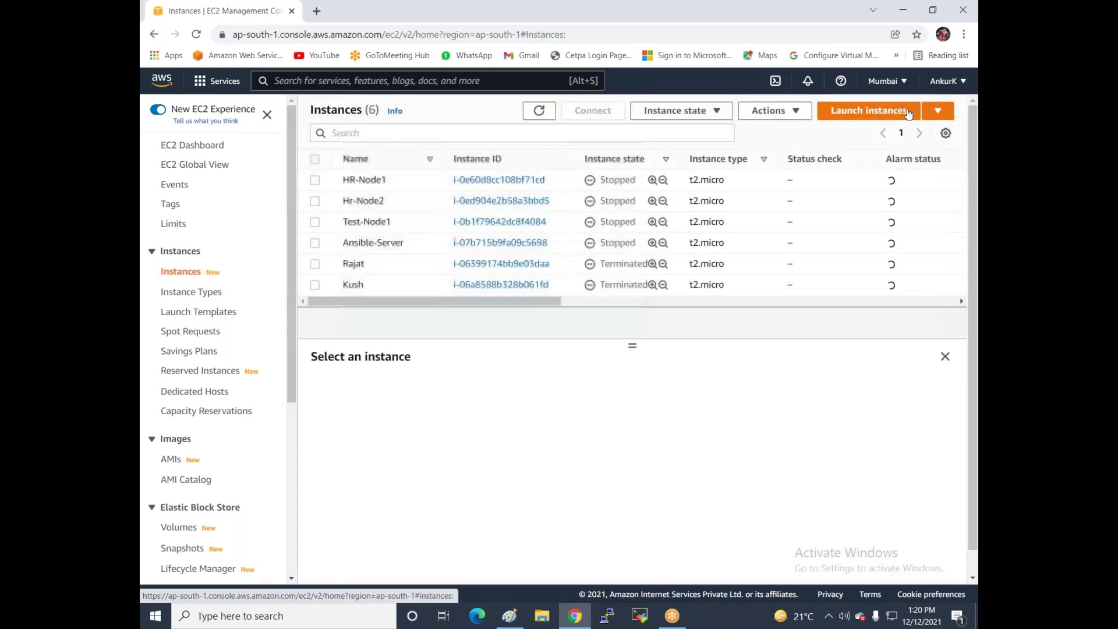
pyautogui.click(867, 111)
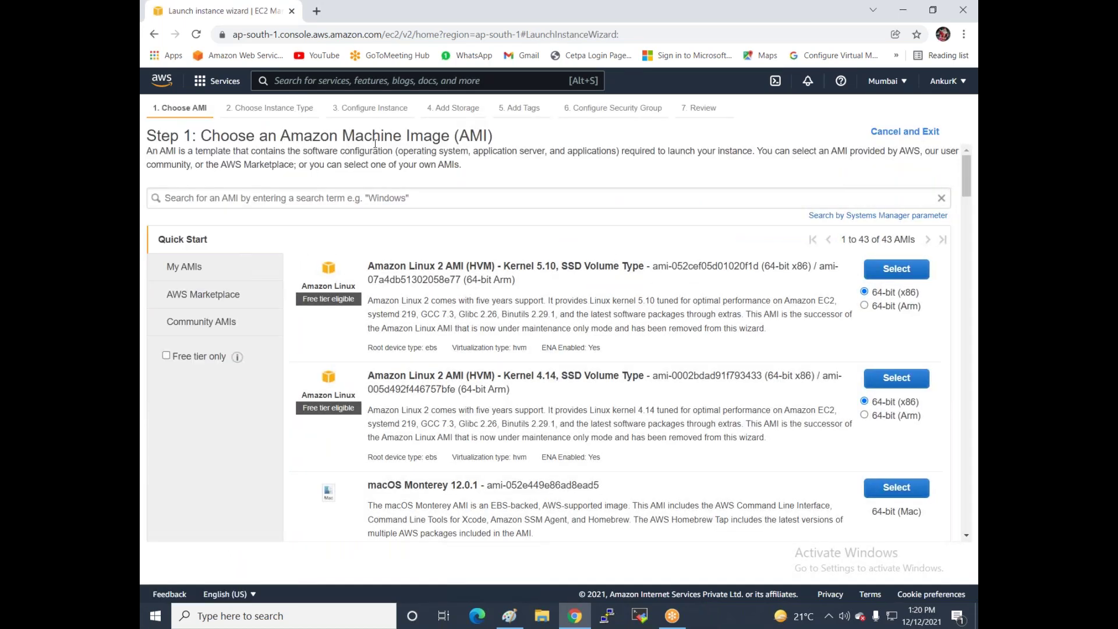
# Step: Highlight the Choose an Amazon Machine Image heading and its AMI explanation
pyautogui.moveTo(277, 133); pyautogui.dragTo(499, 134)
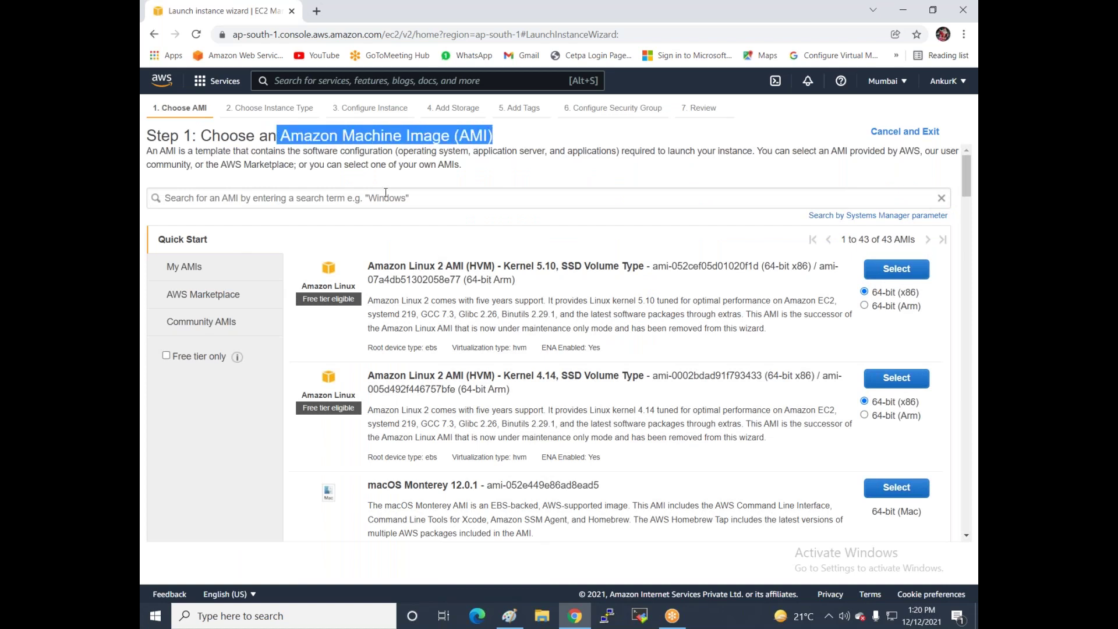
pyautogui.moveTo(165, 151); pyautogui.dragTo(465, 145)
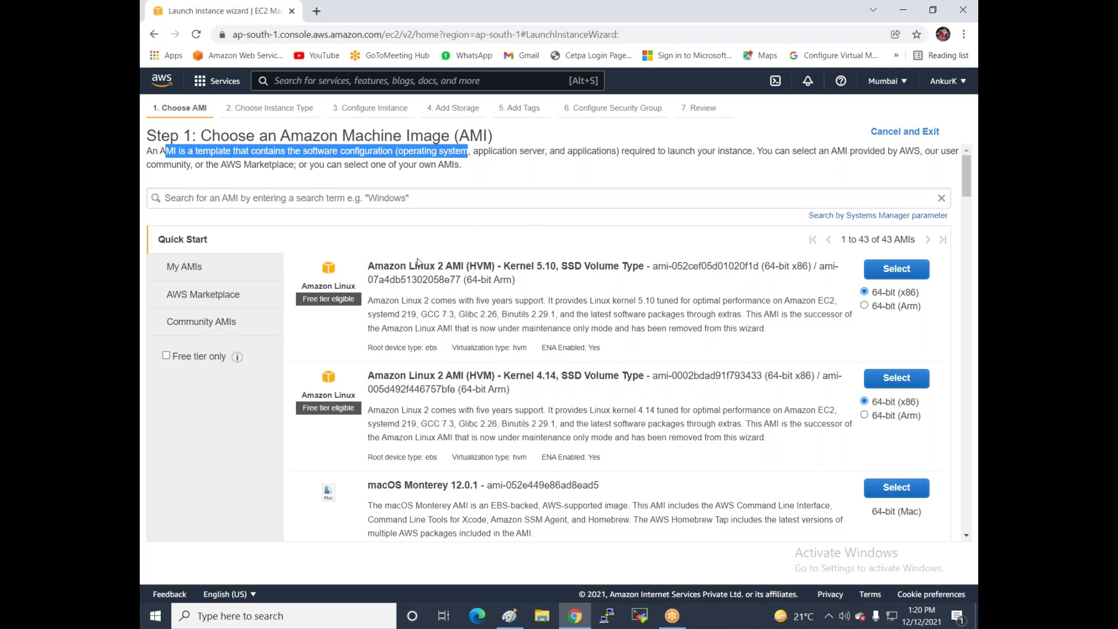
pyautogui.click(191, 329)
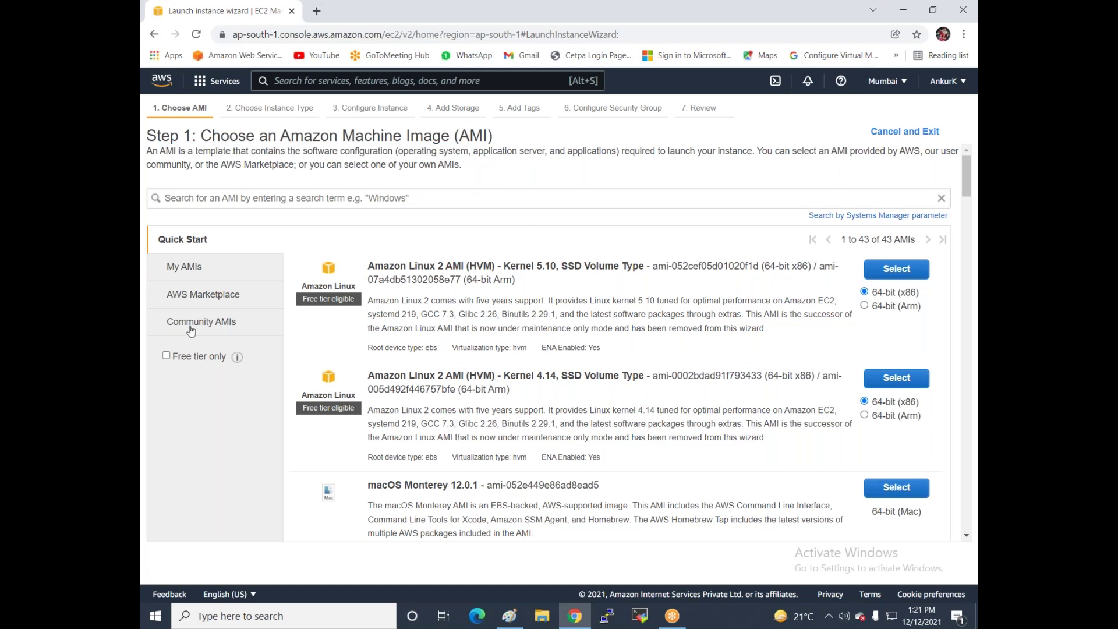
pyautogui.scroll(-2, 196, 251)
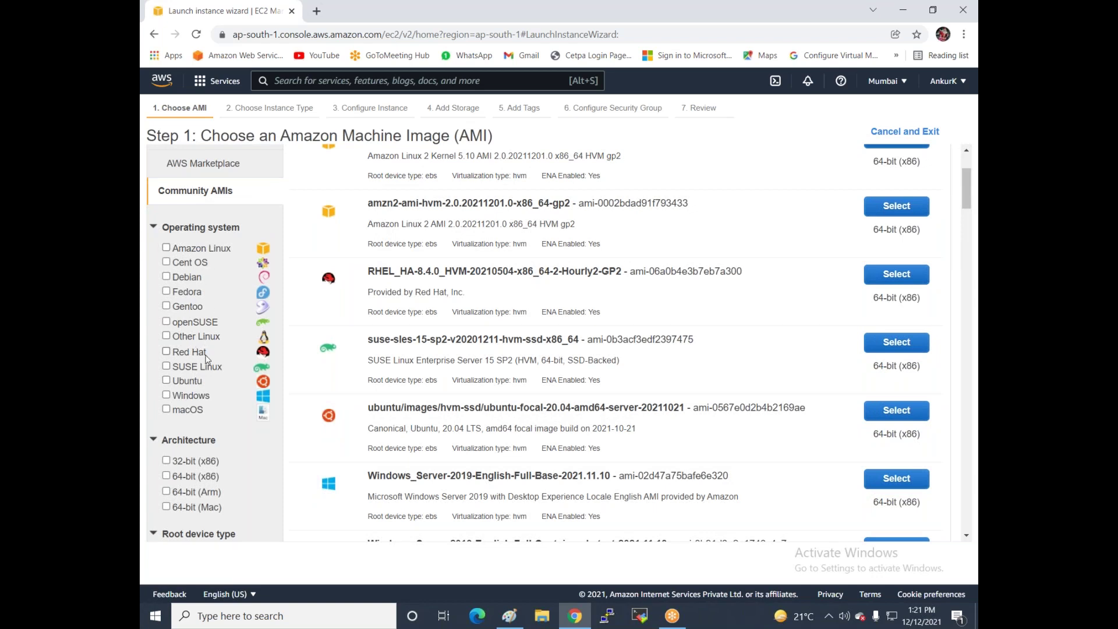
pyautogui.click(167, 247)
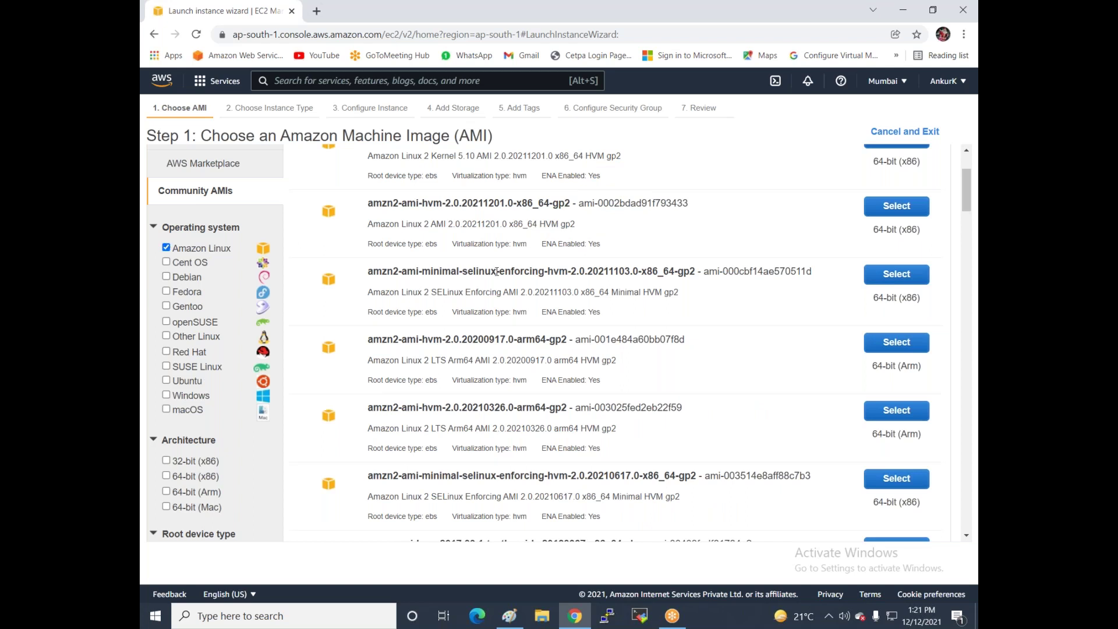
pyautogui.scroll(3, 496, 272)
pyautogui.scroll(-4, 466, 285)
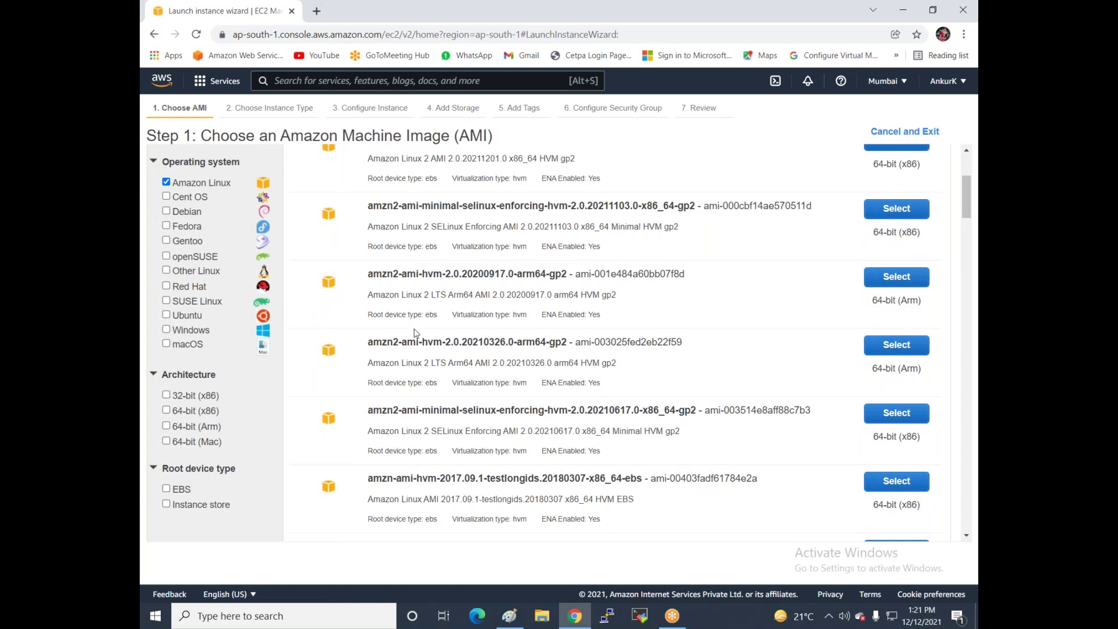
pyautogui.scroll(-5, 346, 312)
pyautogui.scroll(-9, 351, 320)
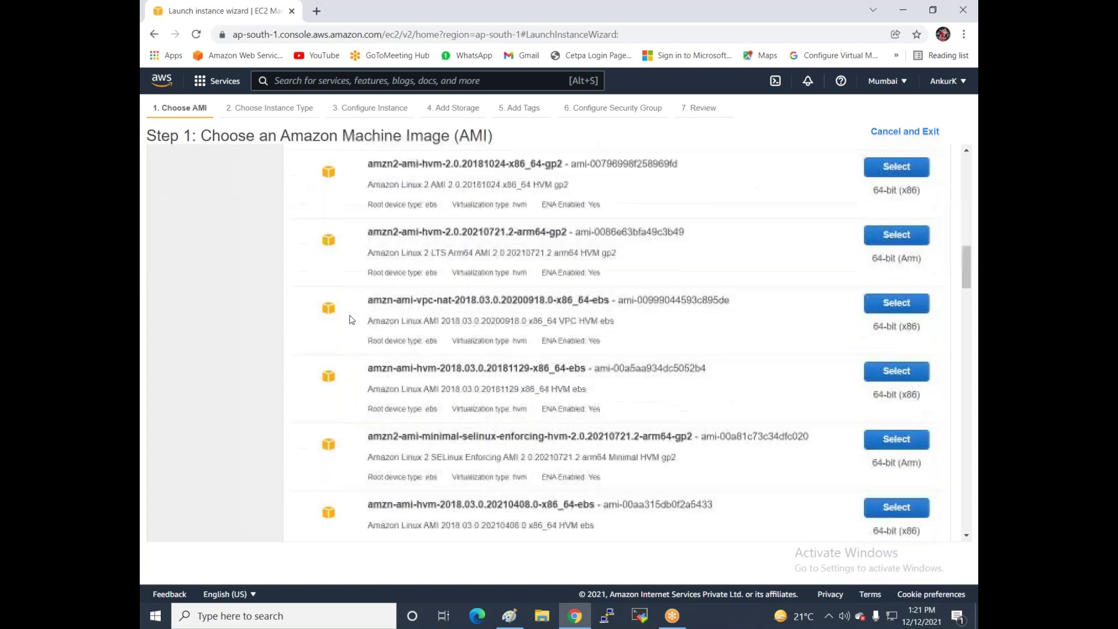
pyautogui.scroll(5, 352, 319)
pyautogui.scroll(4, 353, 319)
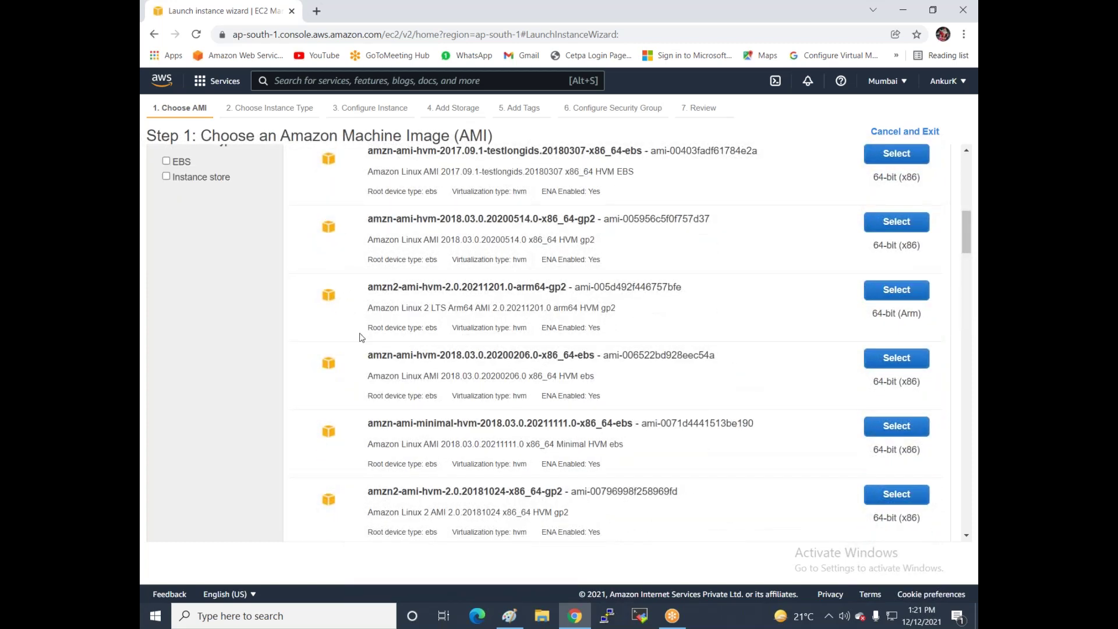
pyautogui.scroll(6, 326, 326)
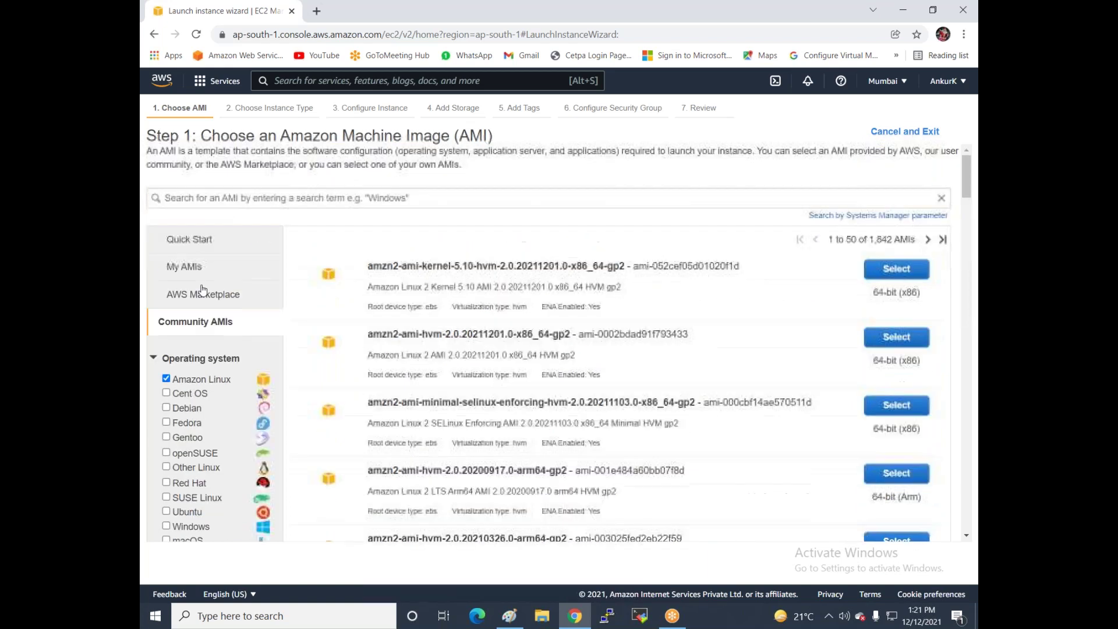
pyautogui.click(209, 239)
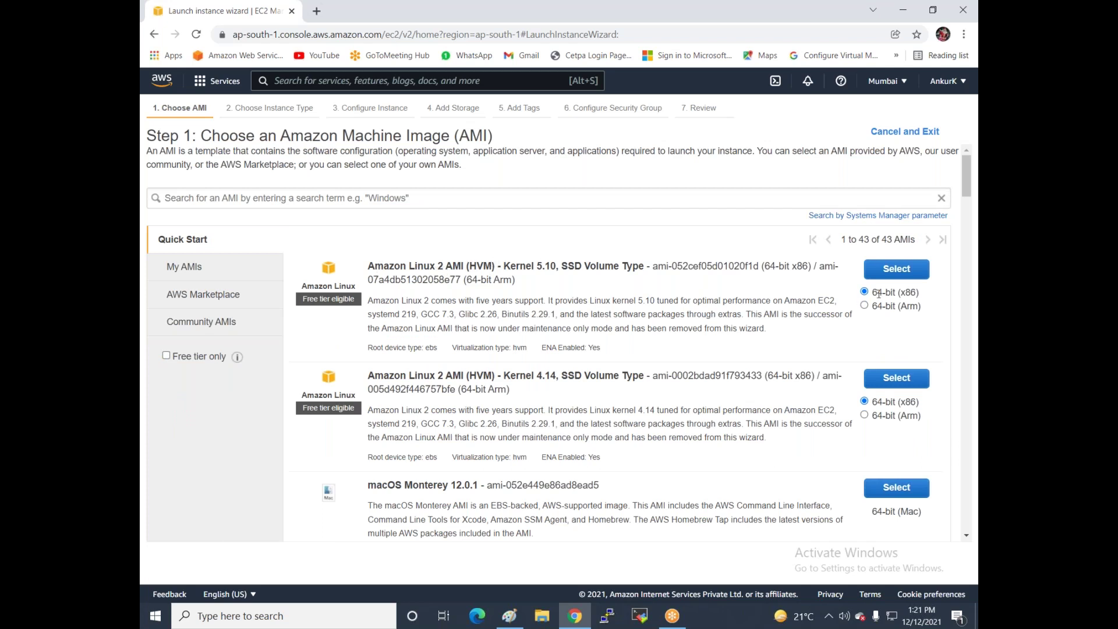
# Step: Select Amazon Linux 2 Kernel 5.10 on t2.micro in subnet ap-south-1a, then go to storage
pyautogui.click(892, 274)
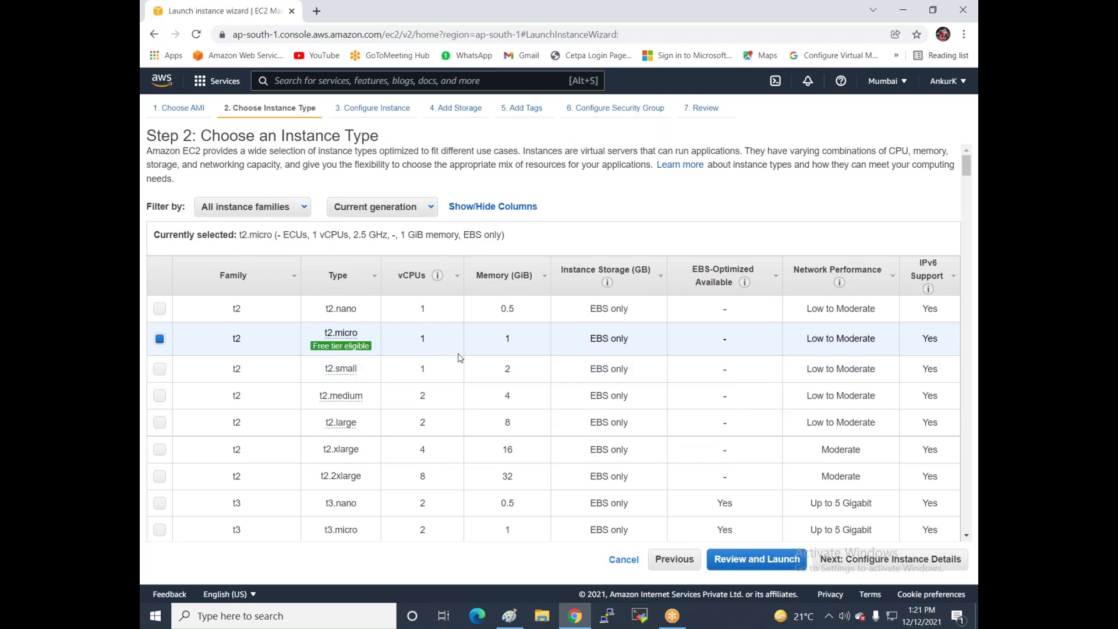
pyautogui.click(832, 560)
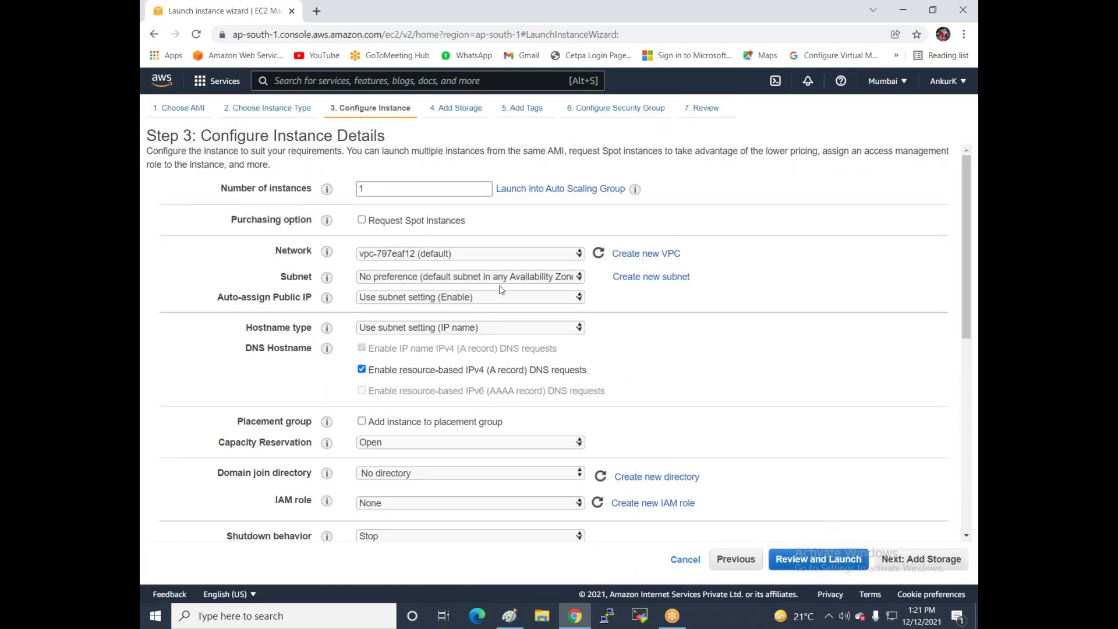
pyautogui.click(463, 275)
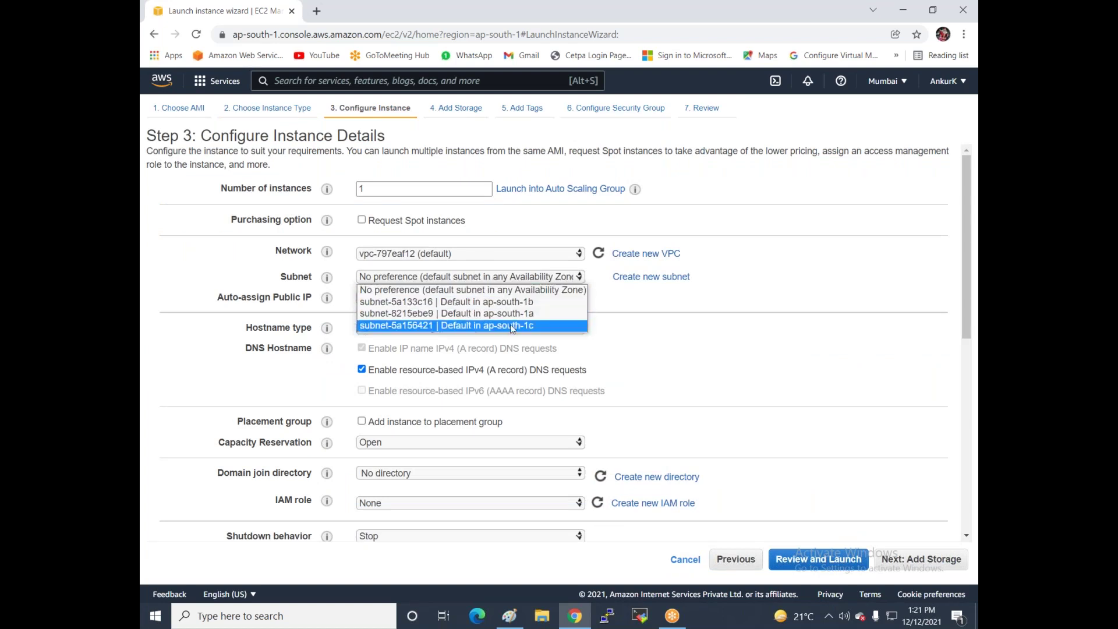
pyautogui.press('Escape')
pyautogui.press('Down')
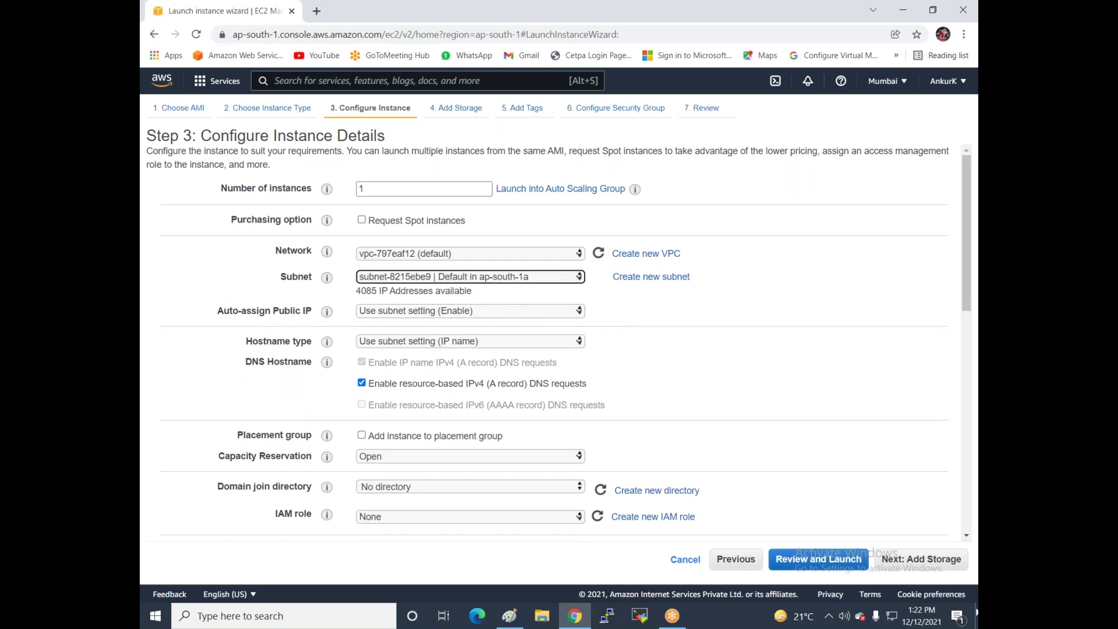
pyautogui.click(891, 569)
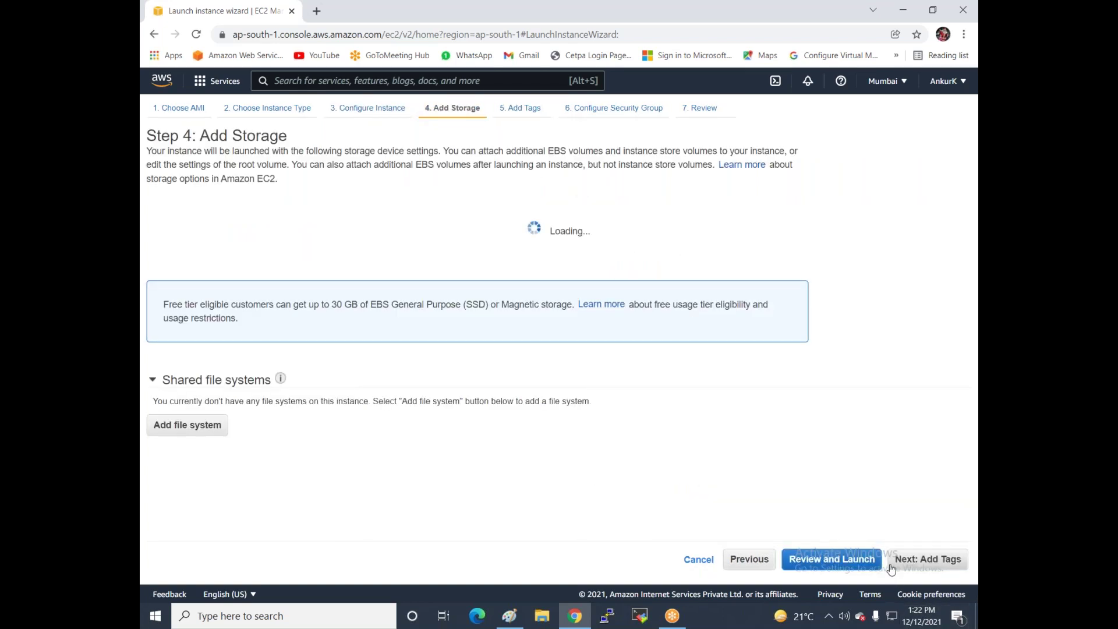
# Step: Point out the 30 GB free-tier note and set the root volume to 10 GiB
pyautogui.moveTo(163, 343); pyautogui.dragTo(357, 343)
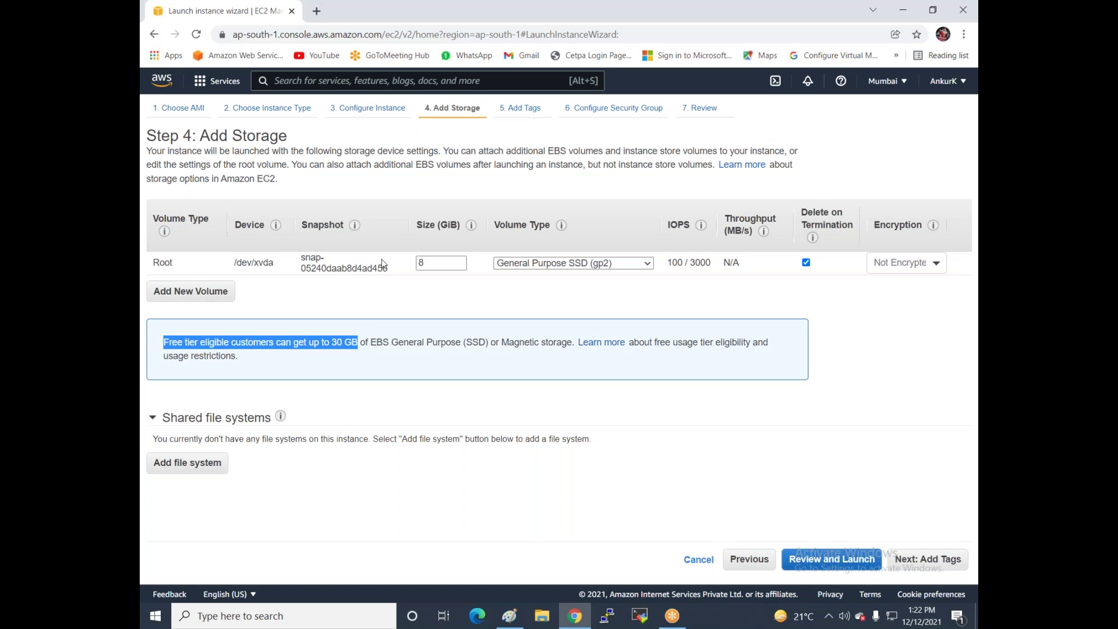
pyautogui.doubleClick(434, 262)
pyautogui.write('10')
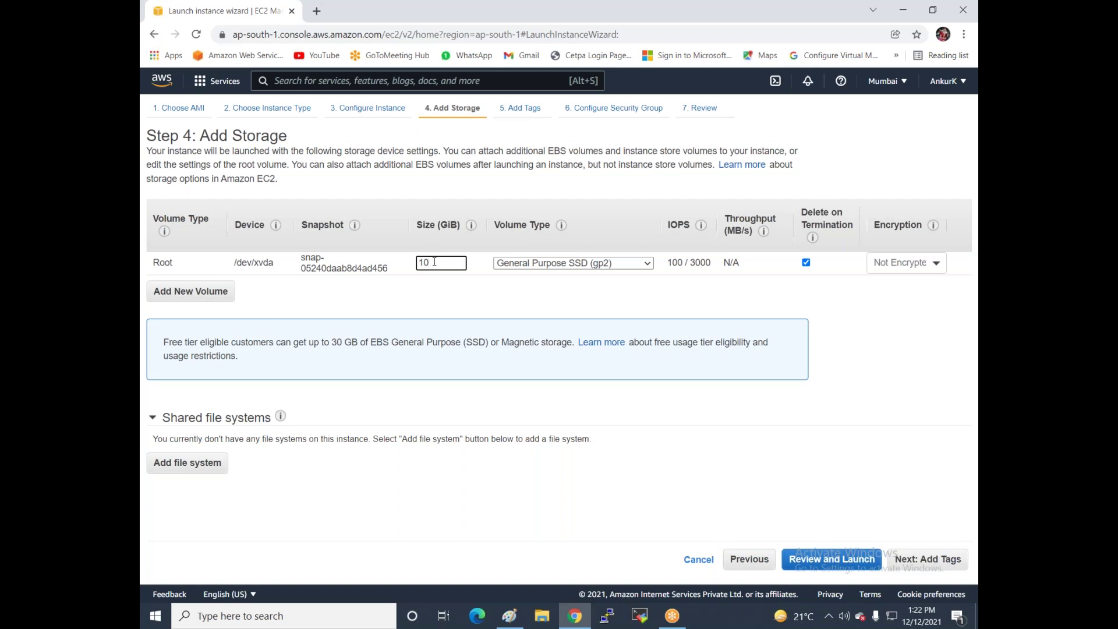
# Step: Tag the instance with Name Linux-web1 and advance to the security group step
pyautogui.click(917, 560)
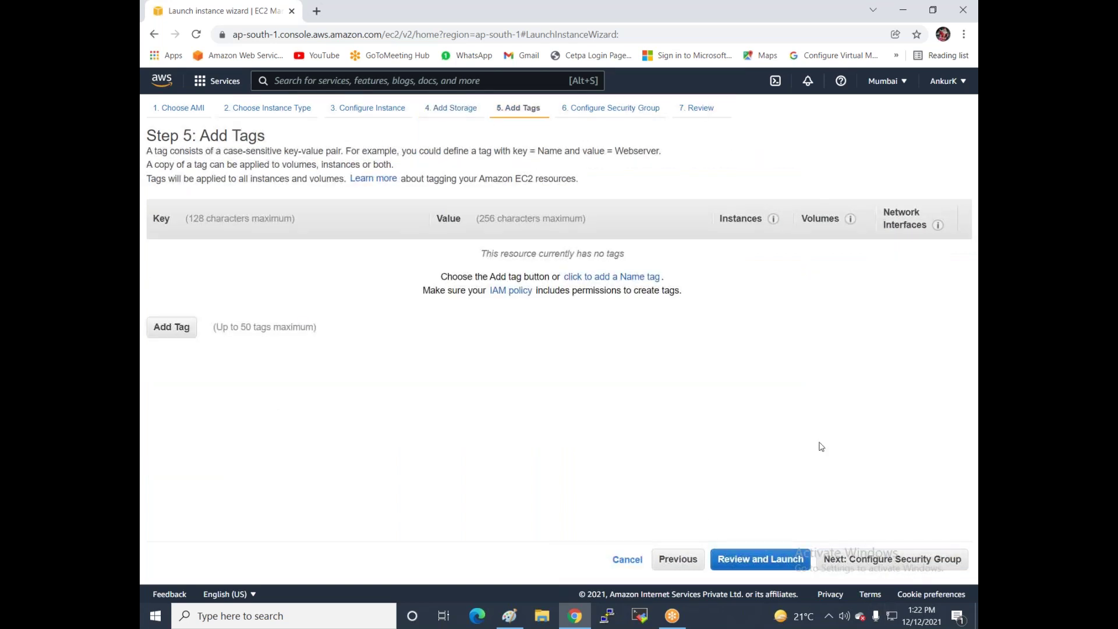
pyautogui.click(600, 277)
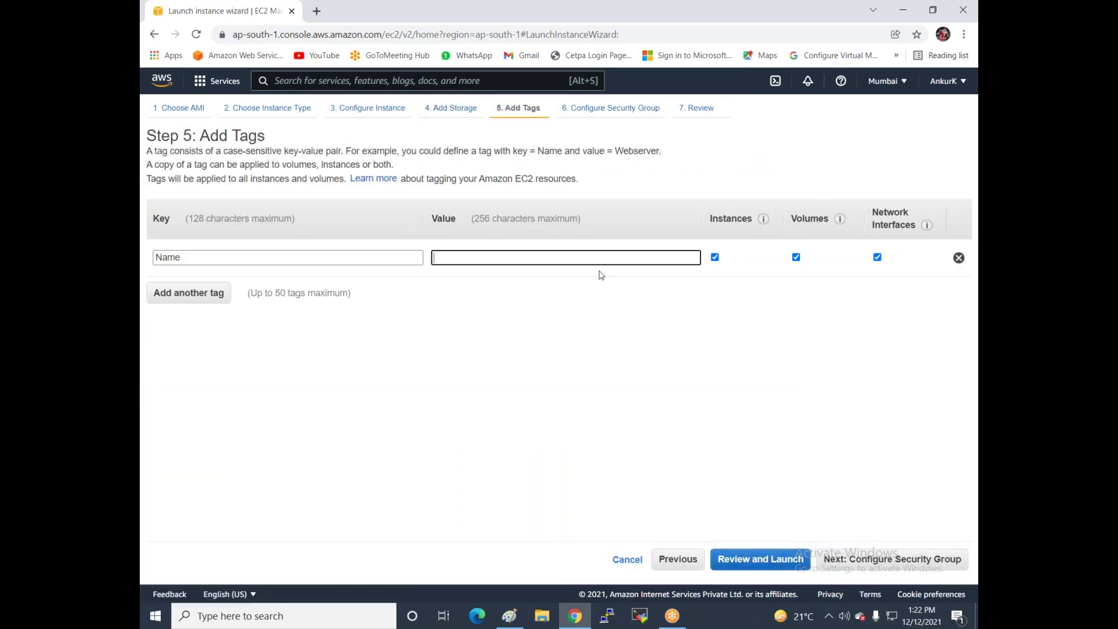
pyautogui.write('Linux-web1')
pyautogui.click(843, 560)
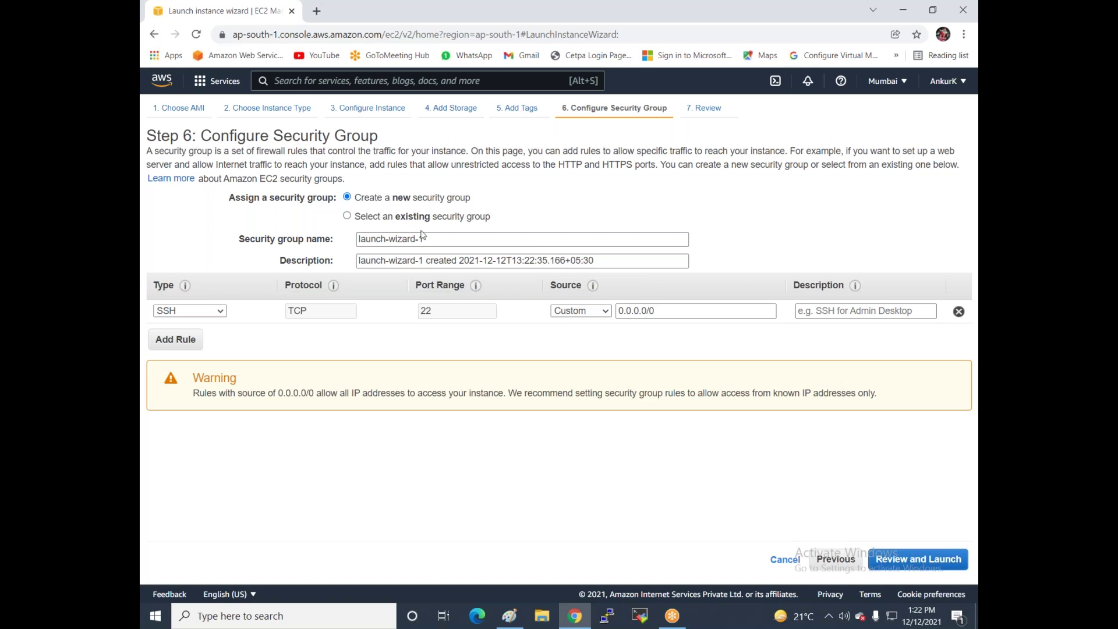
# Step: Assign the existing Linux-SG security group to the instance
pyautogui.click(387, 220)
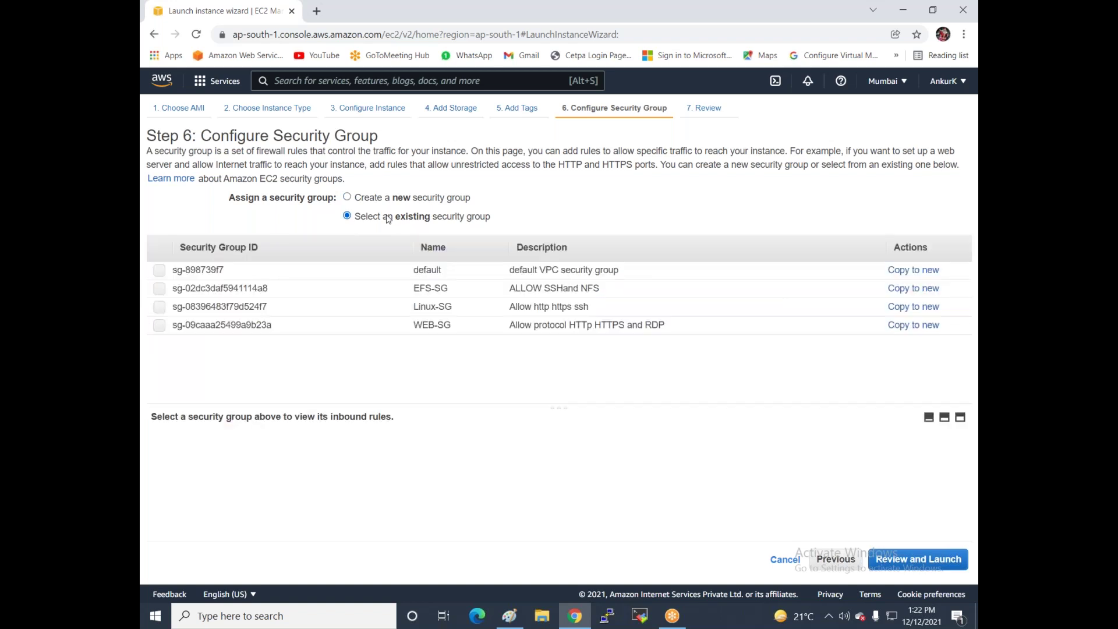
pyautogui.click(376, 198)
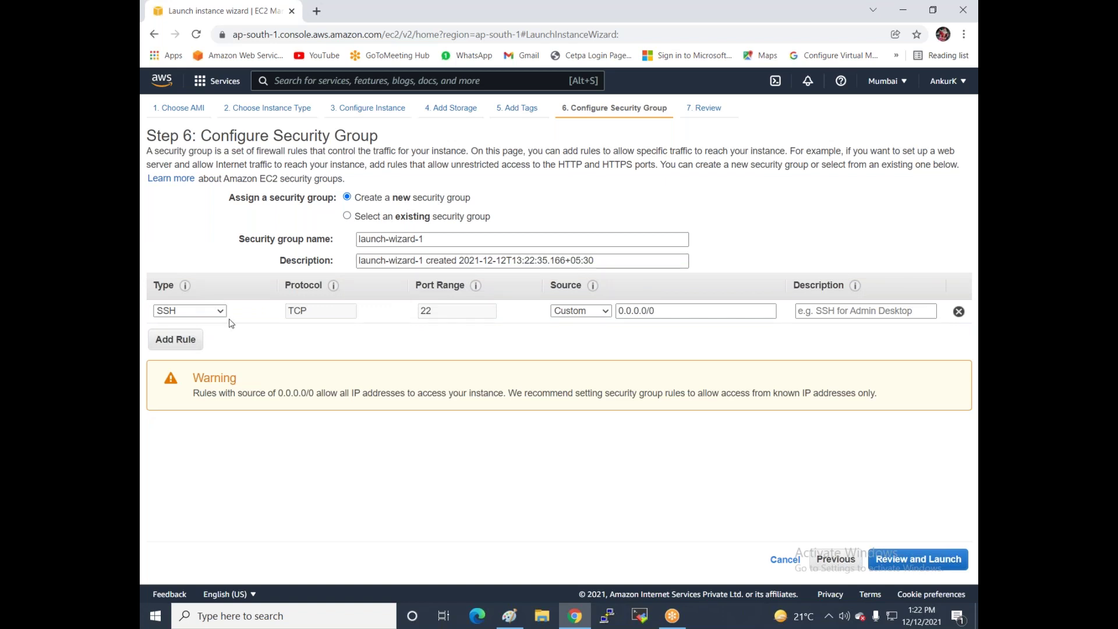
pyautogui.click(422, 219)
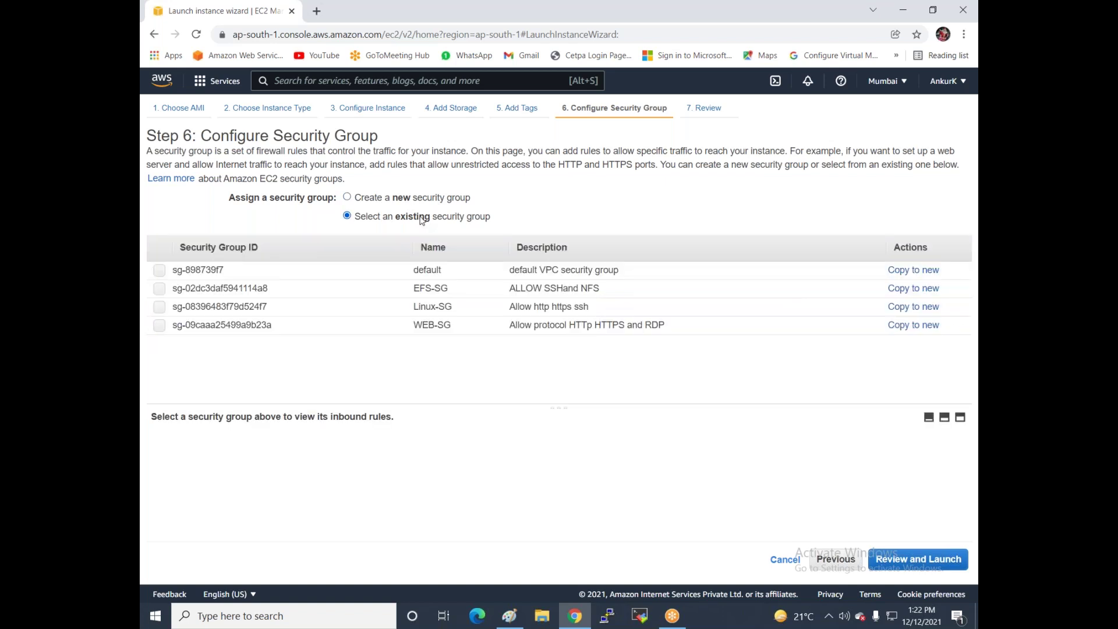
pyautogui.click(160, 307)
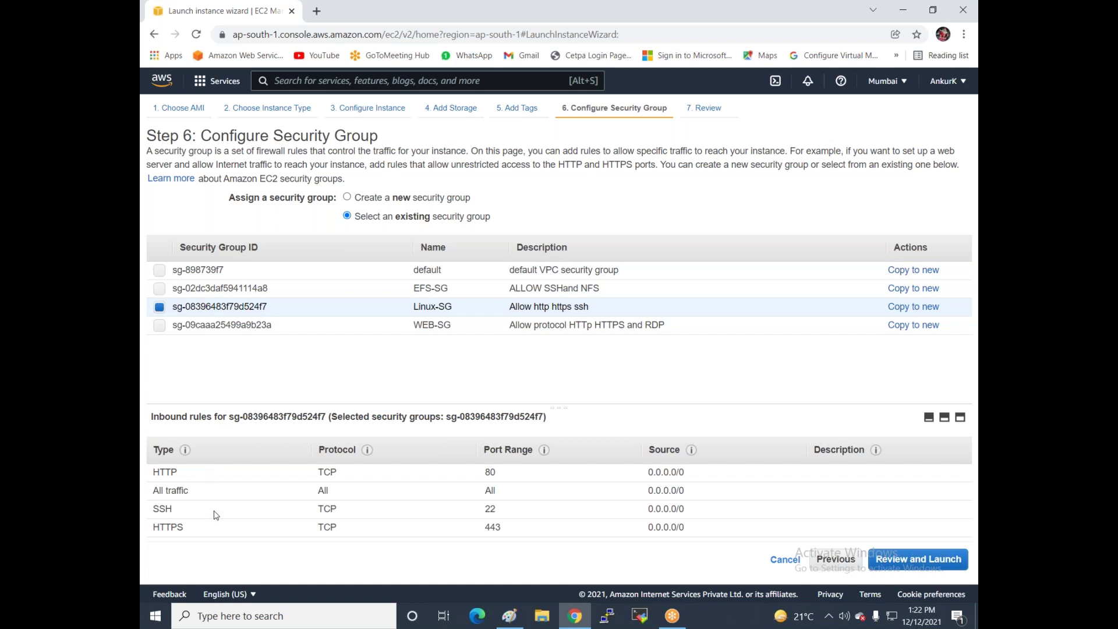
# Step: Review and launch with the linux-web key pair, acknowledging the private key file
pyautogui.click(886, 560)
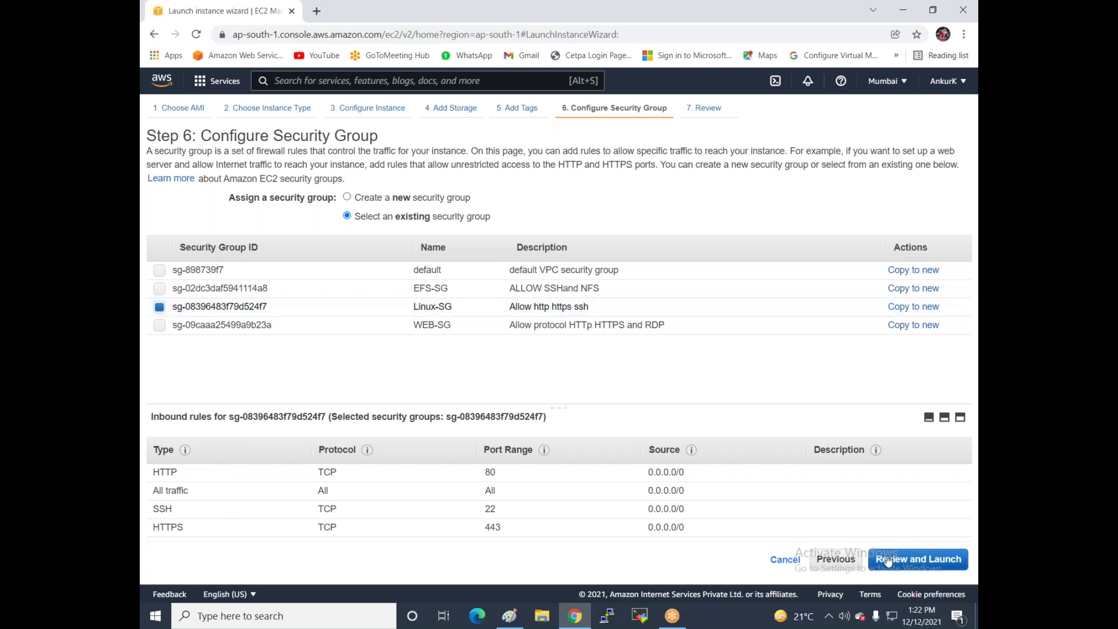
pyautogui.click(945, 559)
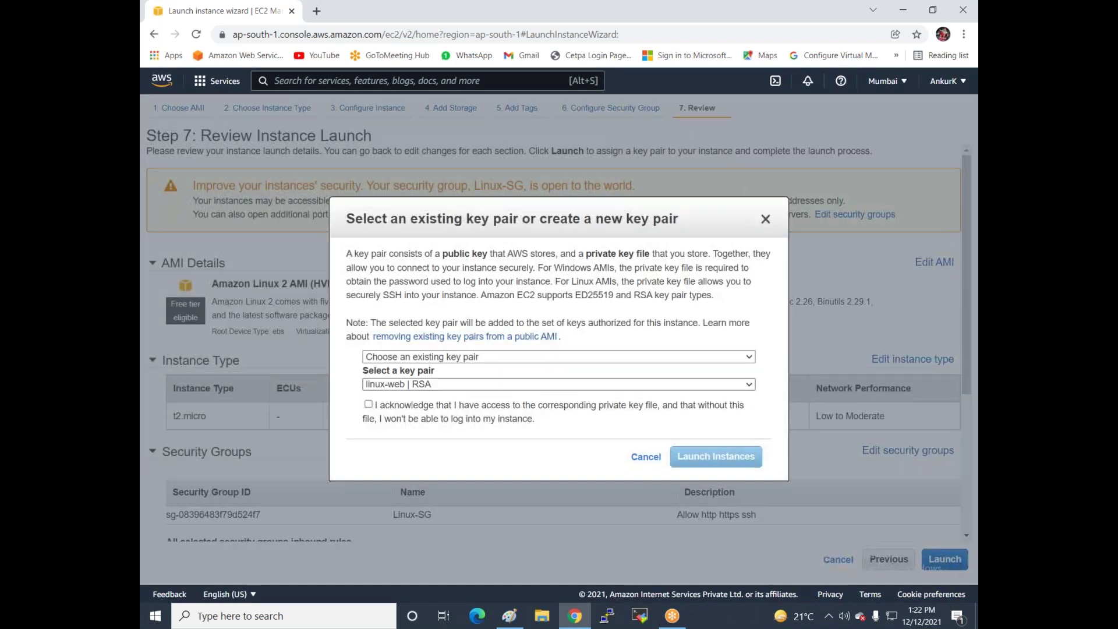
pyautogui.moveTo(346, 255); pyautogui.dragTo(600, 246)
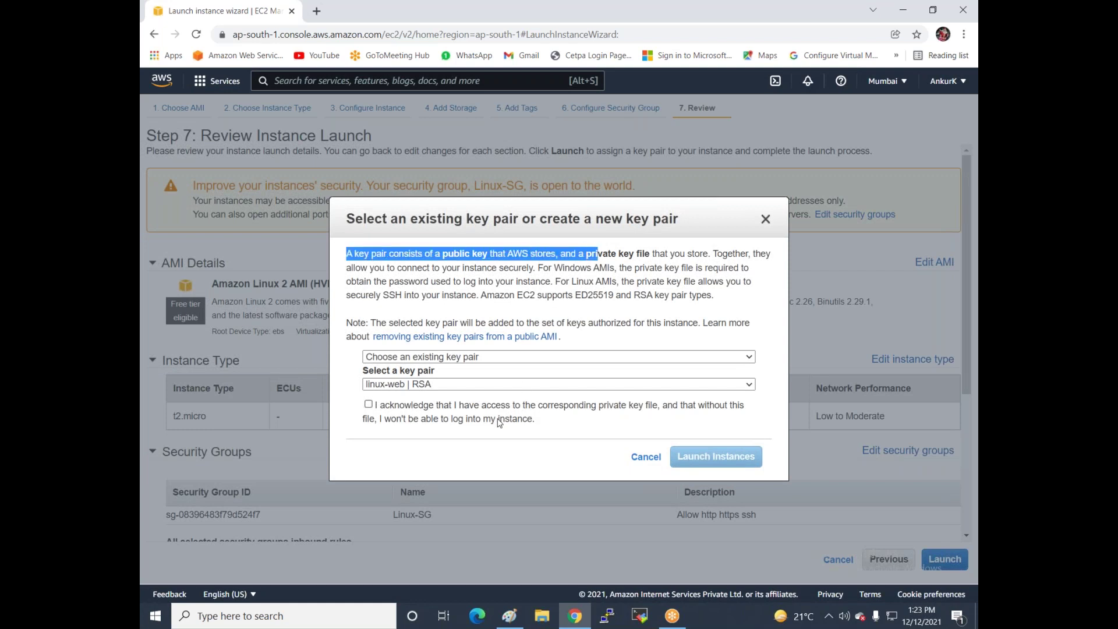
pyautogui.click(461, 386)
pyautogui.click(462, 394)
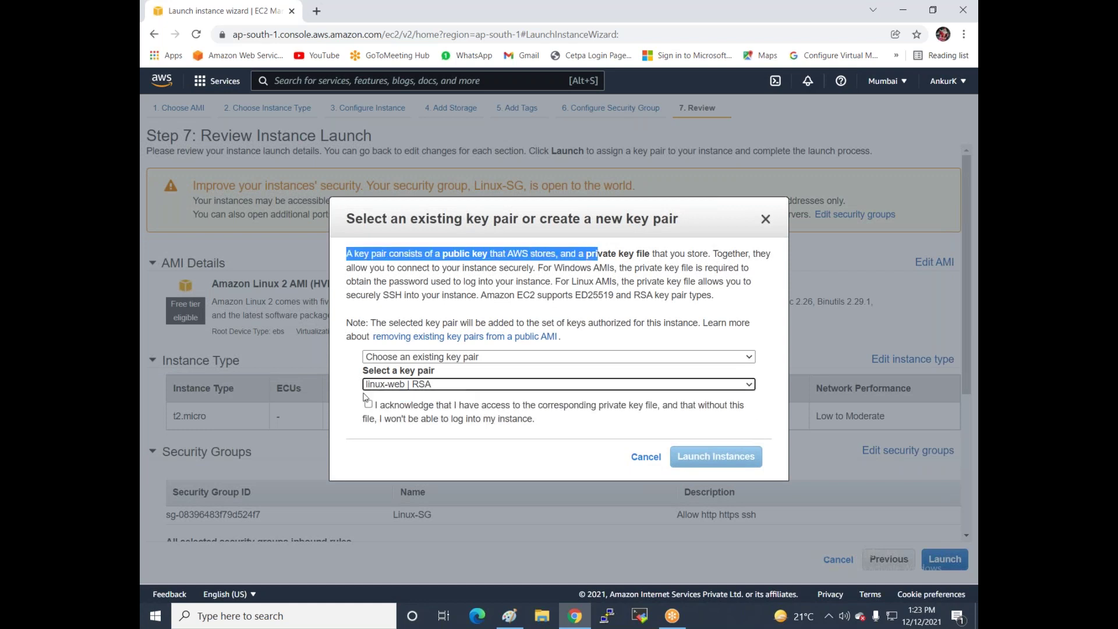
pyautogui.click(374, 406)
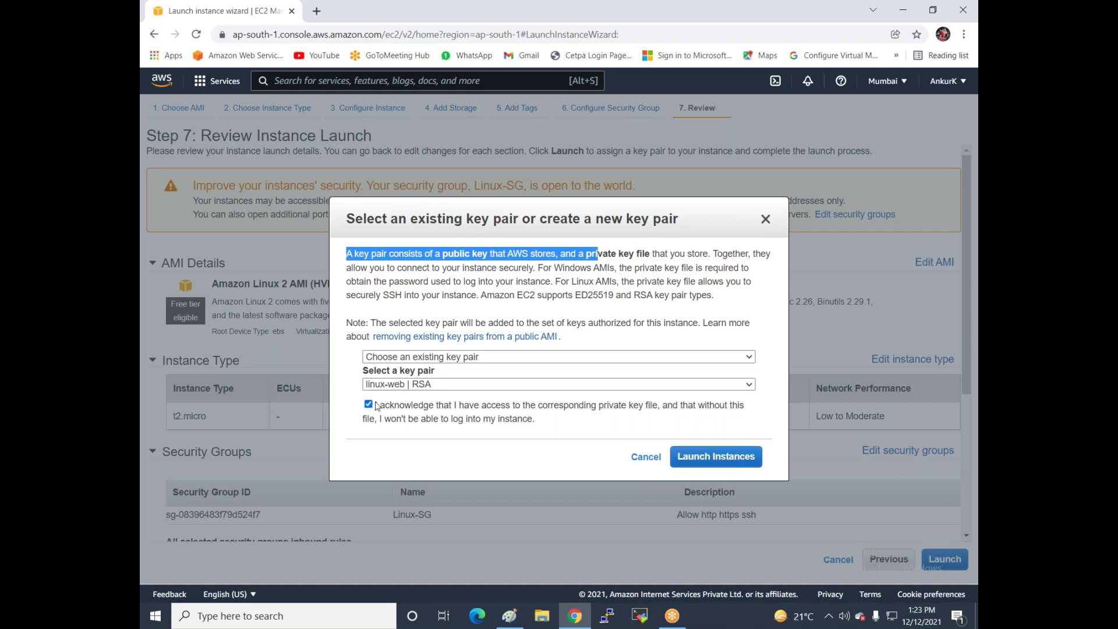
pyautogui.click(711, 466)
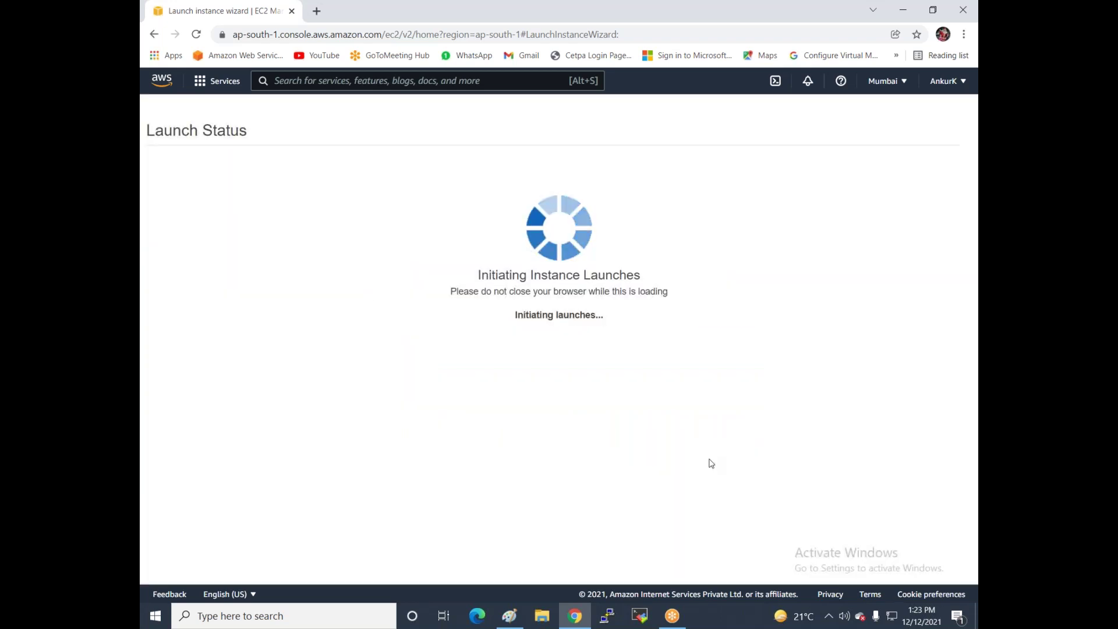
# Step: View the Instances list until Linux-web1 changes from Pending to Running
pyautogui.click(928, 547)
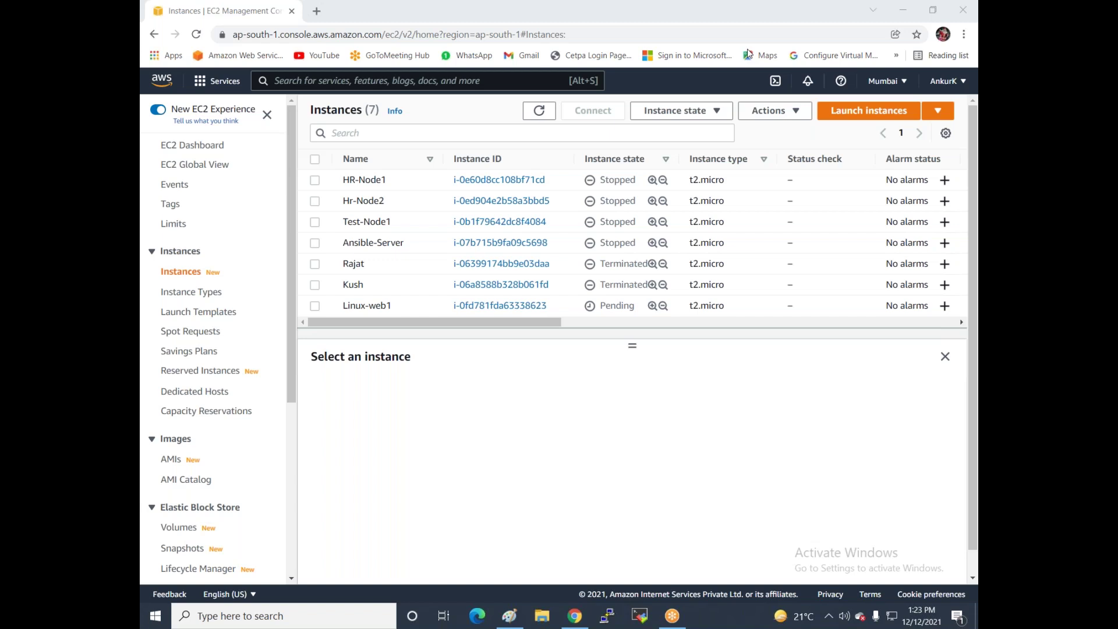
pyautogui.click(568, 366)
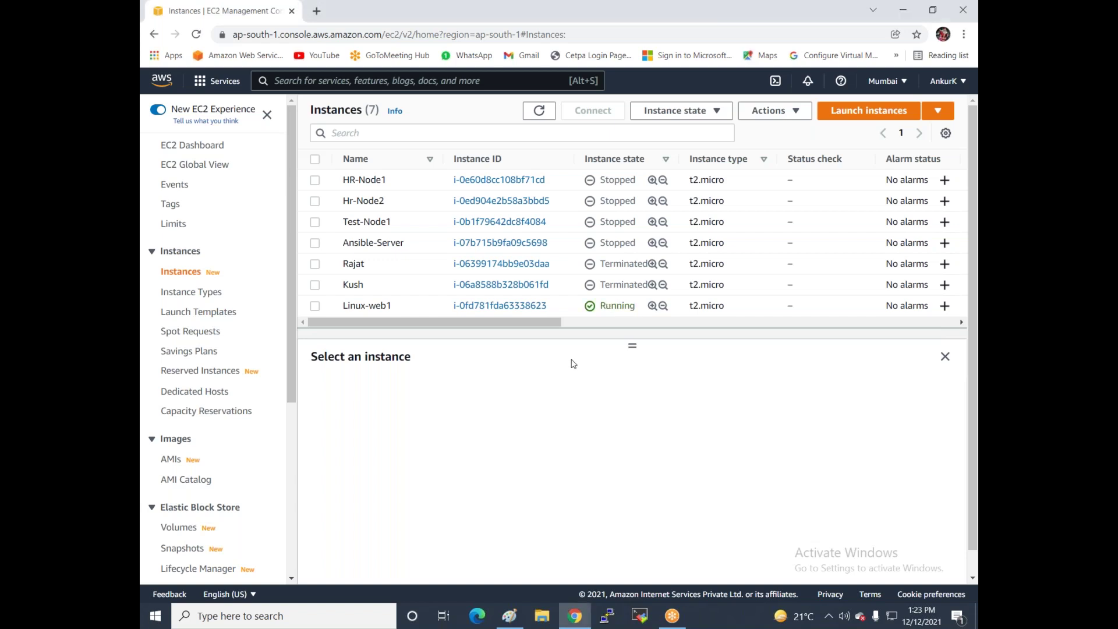
# Step: Start another t2.micro launch placed in the ap-south-1b default subnet
pyautogui.click(855, 113)
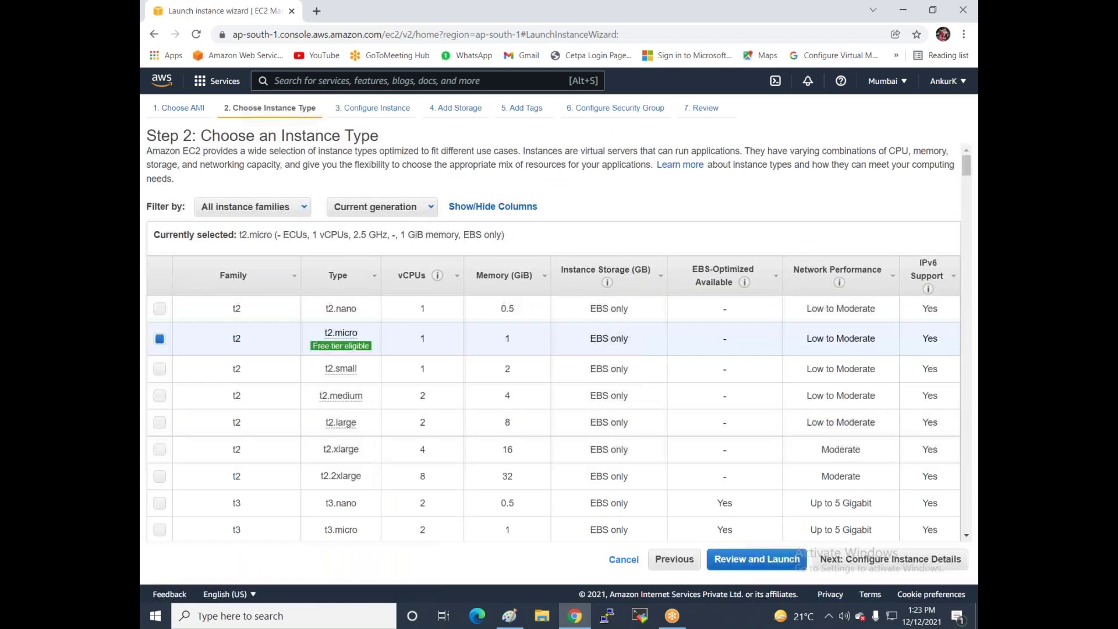
pyautogui.click(827, 558)
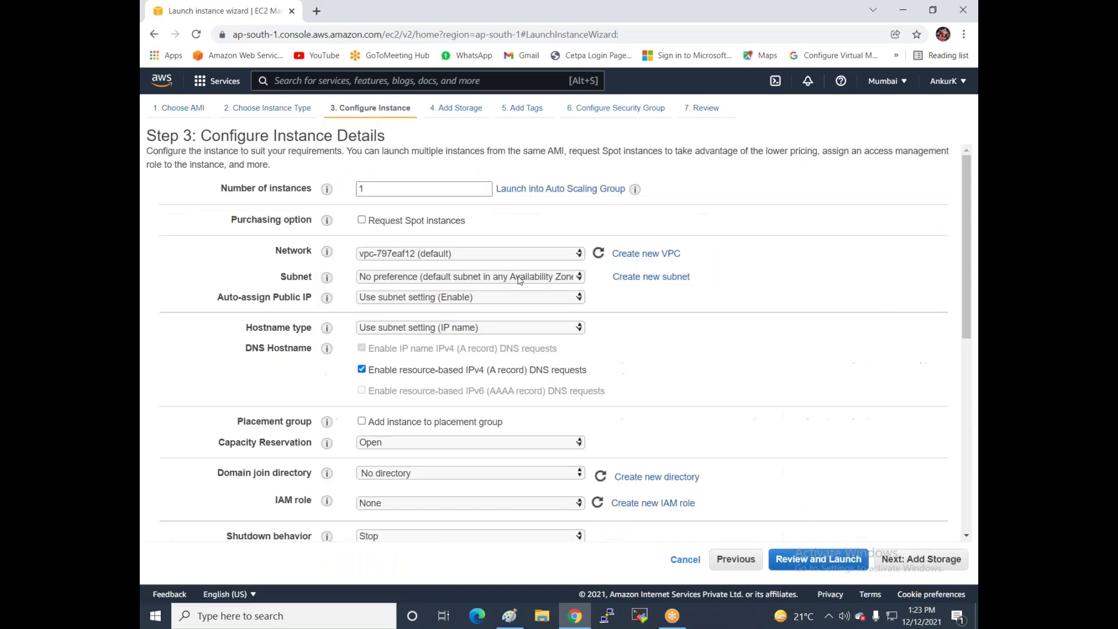
pyautogui.click(526, 277)
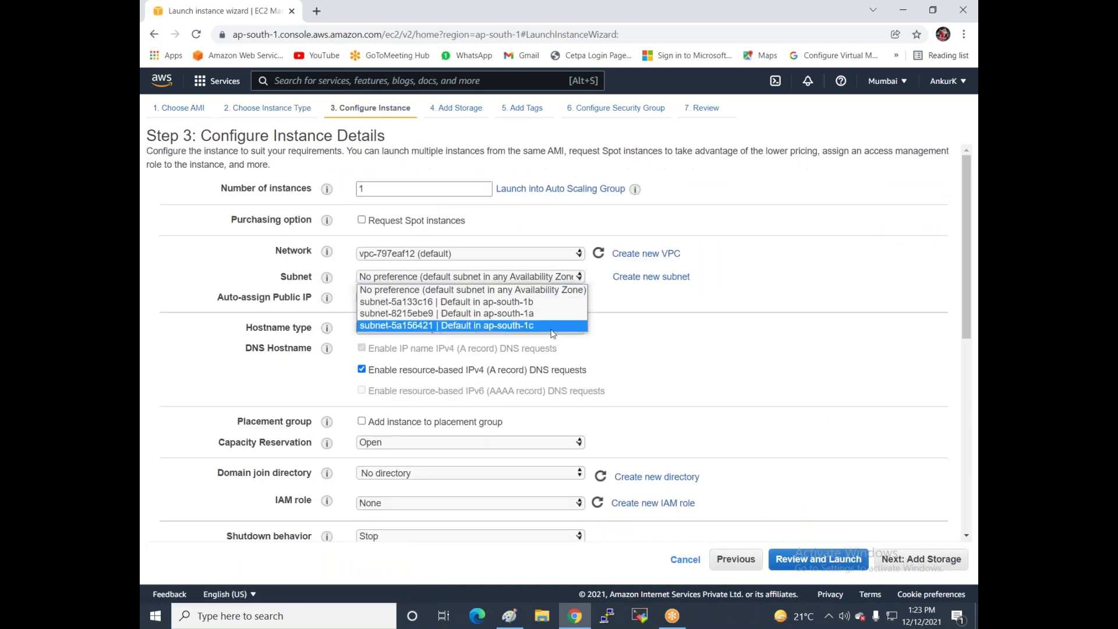
pyautogui.click(542, 300)
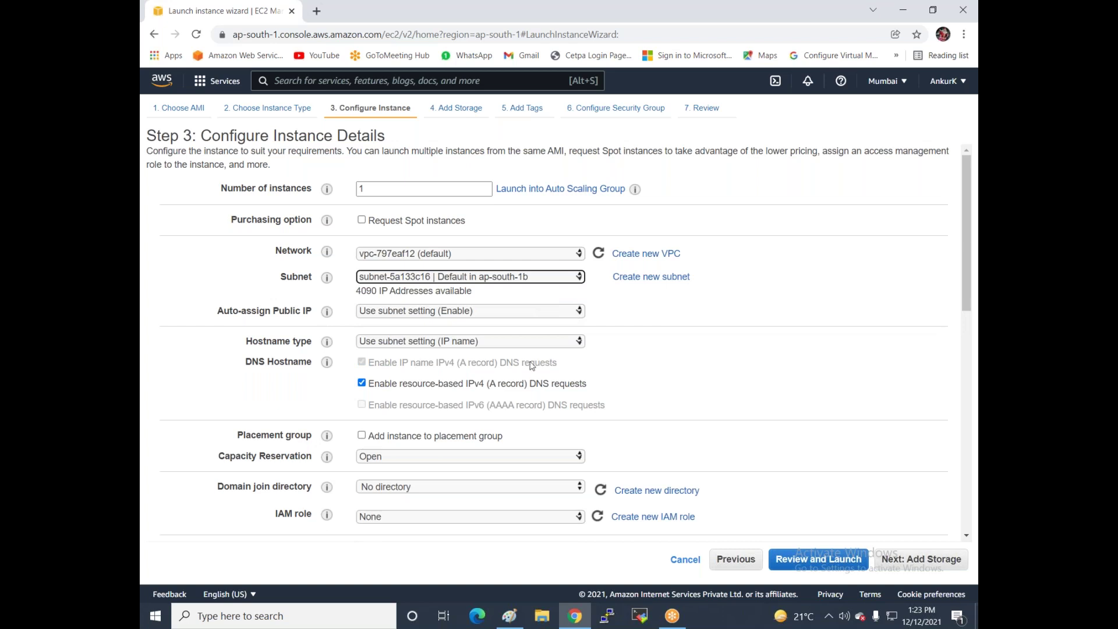
pyautogui.click(894, 560)
# Step: Set the root volume to 10 GiB and add the Name tag Linux-web2
pyautogui.doubleClick(442, 263)
pyautogui.write('10')
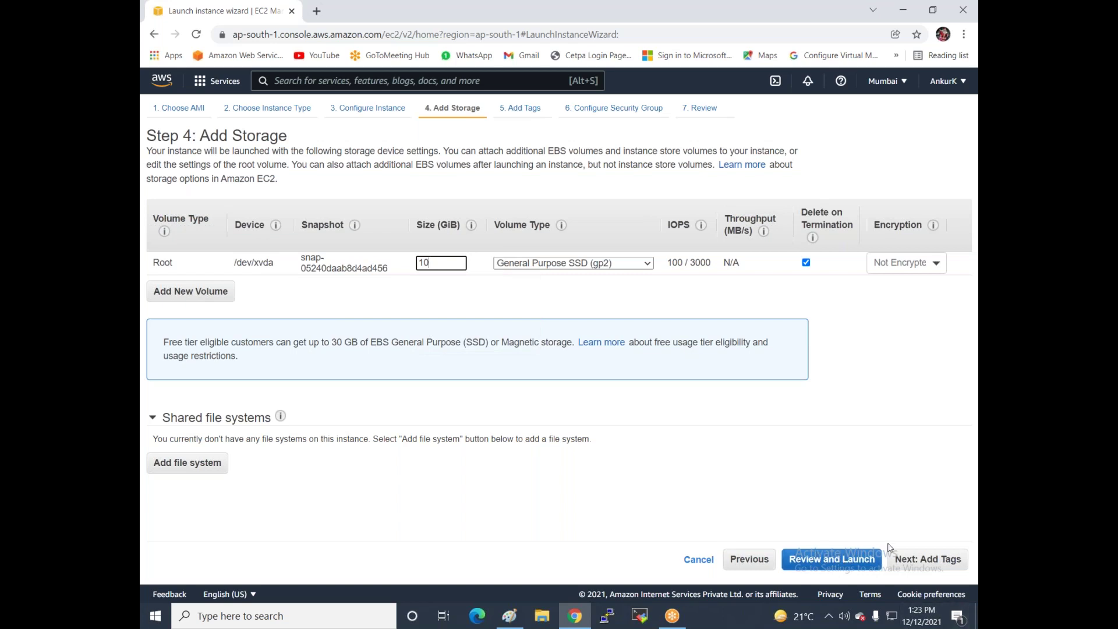
pyautogui.click(909, 558)
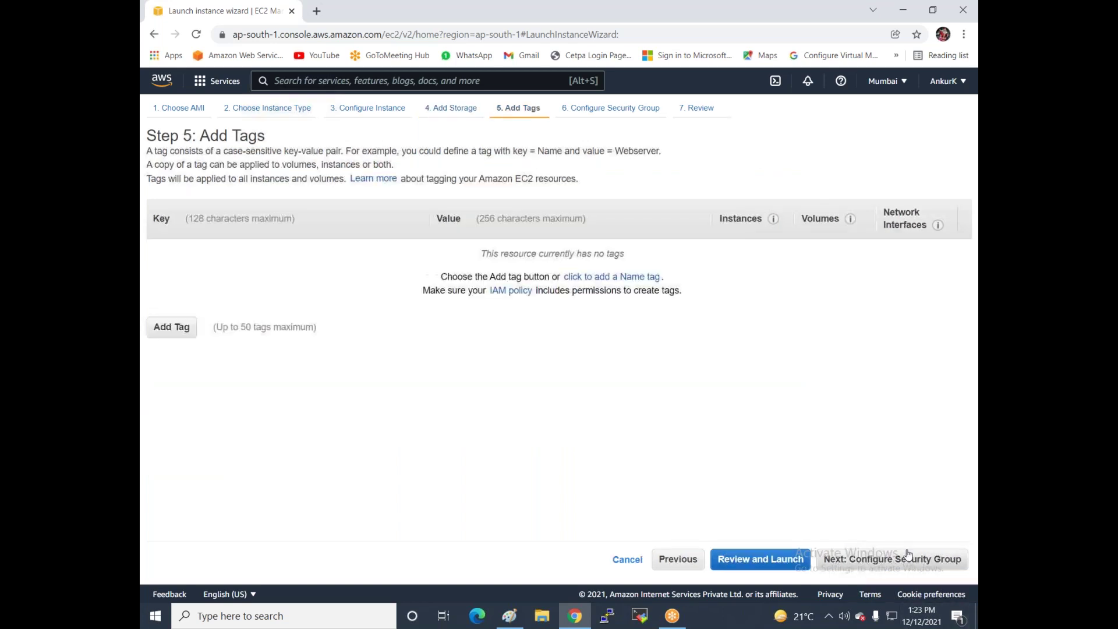
pyautogui.click(596, 277)
pyautogui.write('Linux')
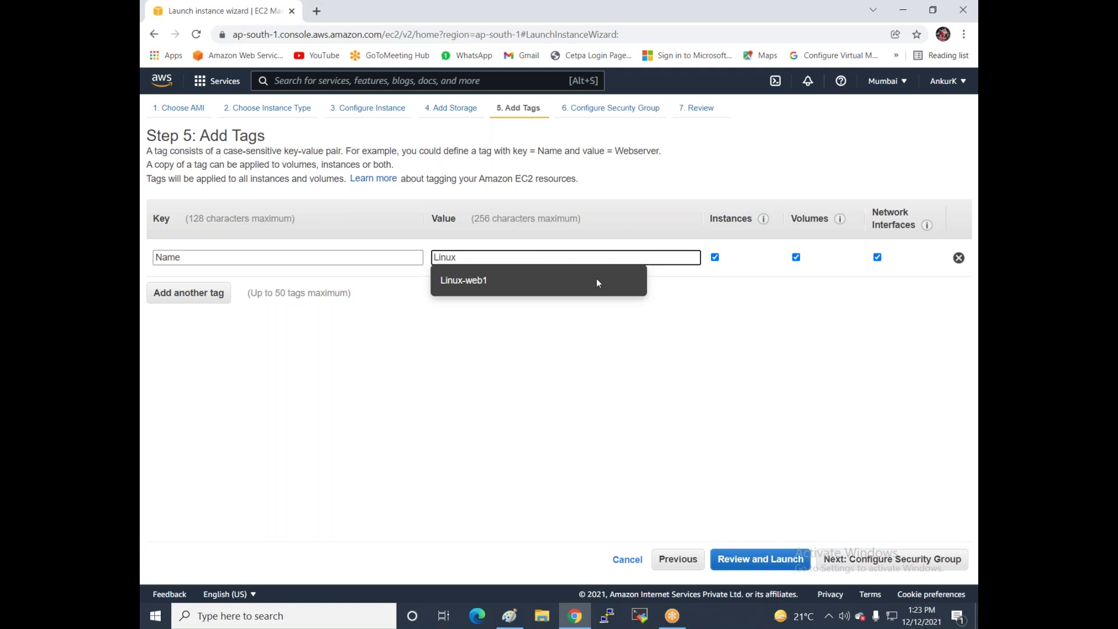
pyautogui.write('-web2')
# Step: Attach Linux-SG and launch with the linux-web key pair acknowledged
pyautogui.click(841, 560)
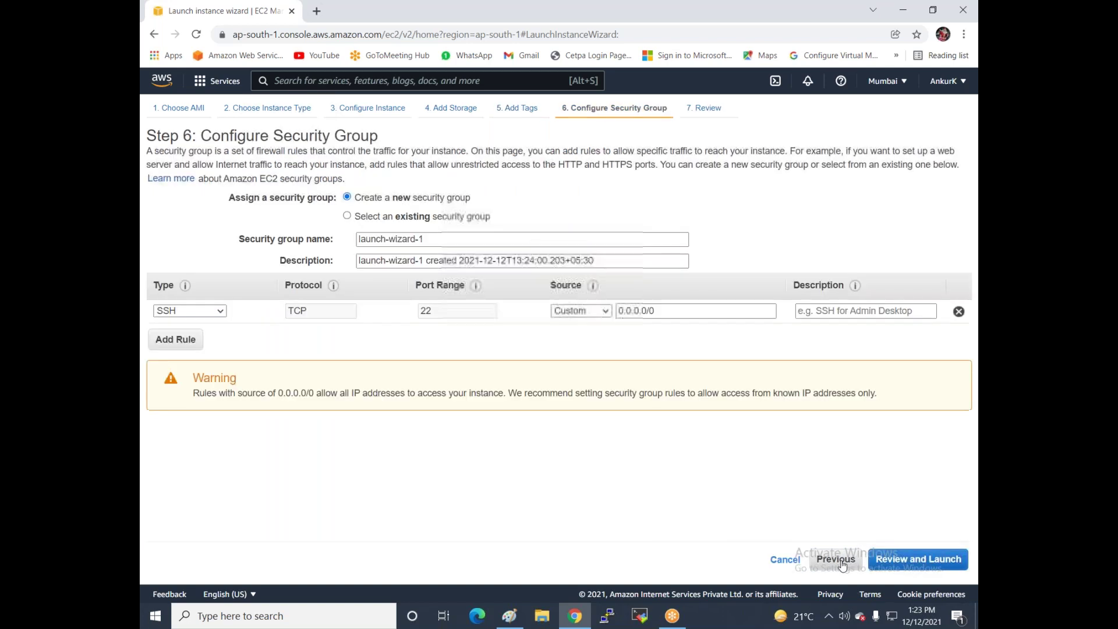
pyautogui.click(451, 214)
pyautogui.click(444, 305)
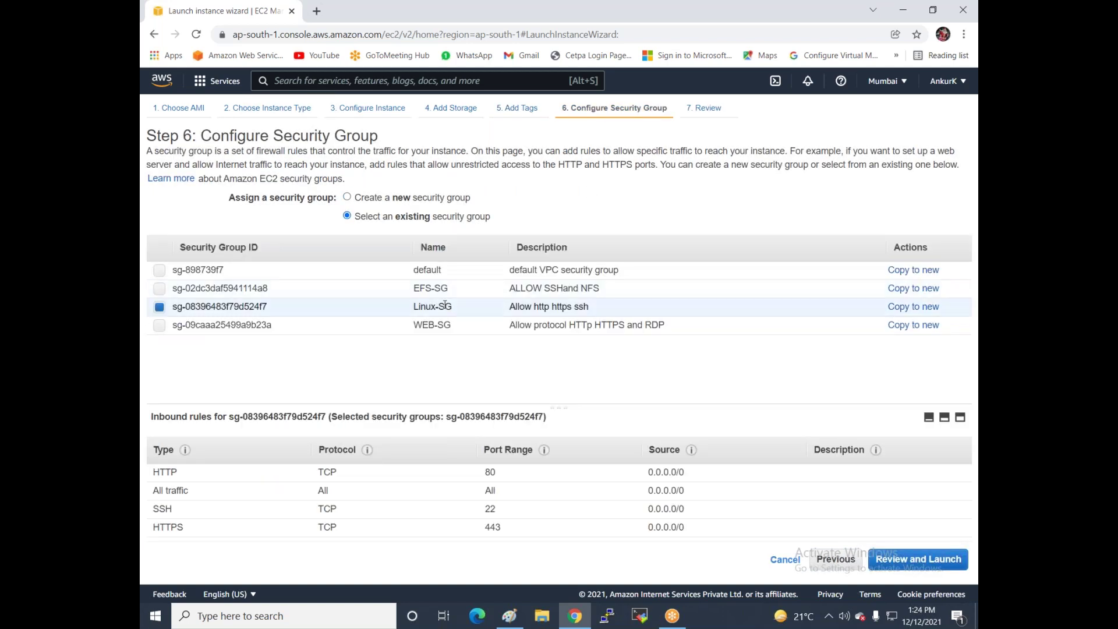
pyautogui.click(925, 560)
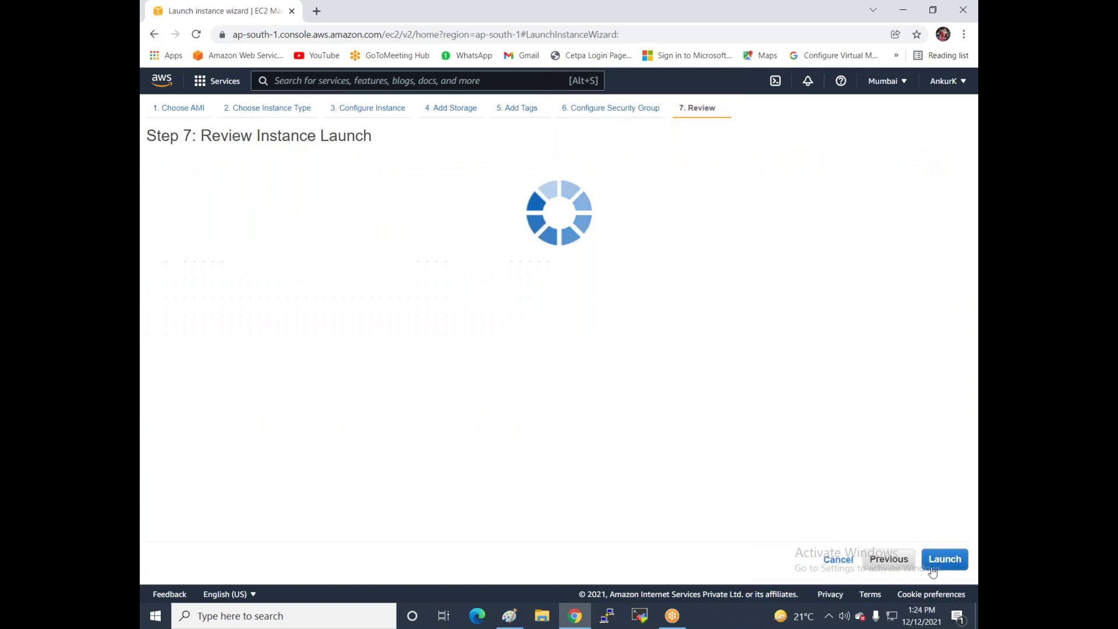
pyautogui.click(933, 564)
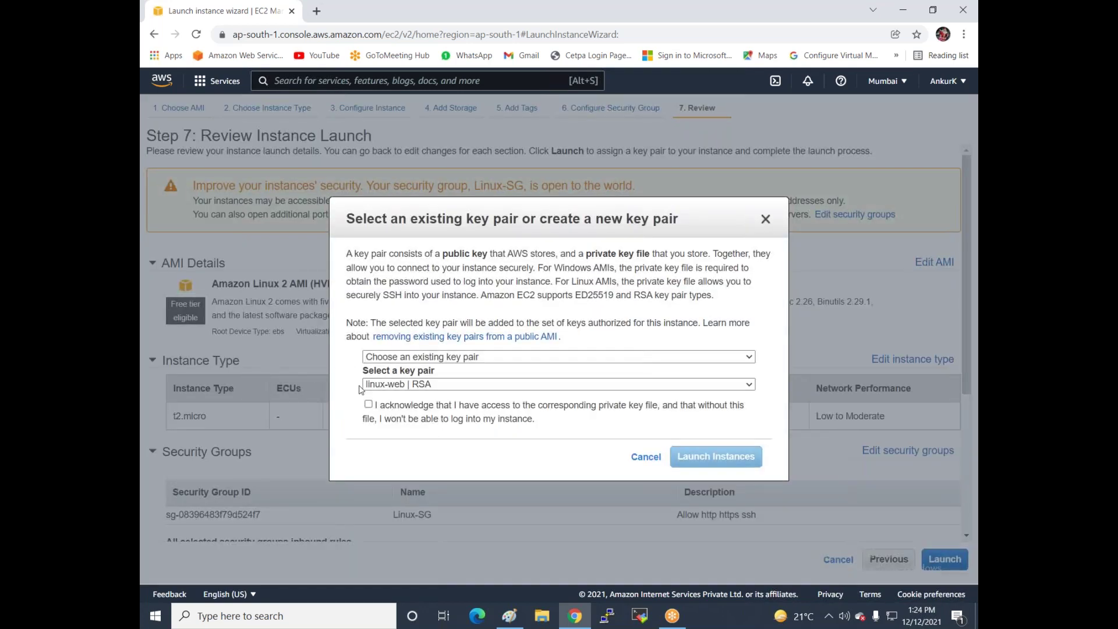
pyautogui.click(402, 389)
pyautogui.click(403, 393)
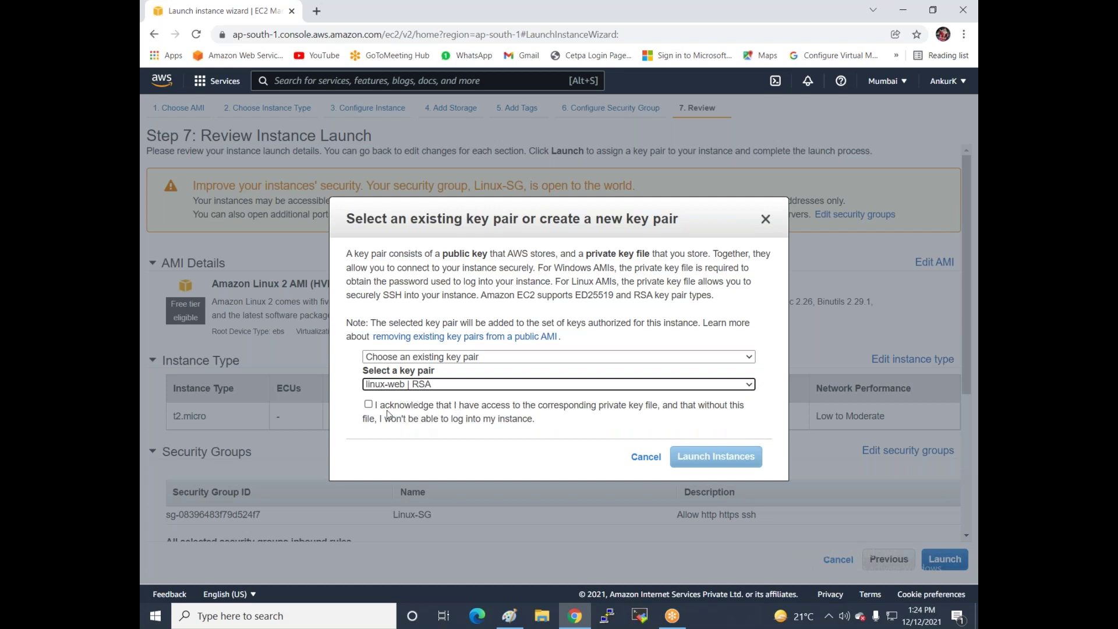
pyautogui.click(367, 404)
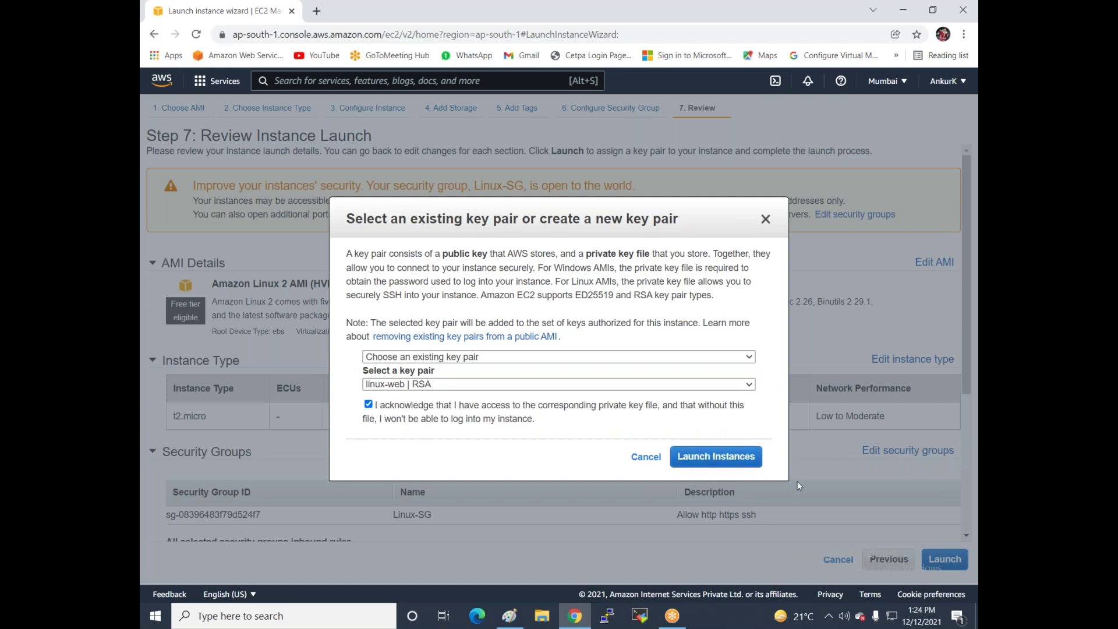
pyautogui.click(741, 462)
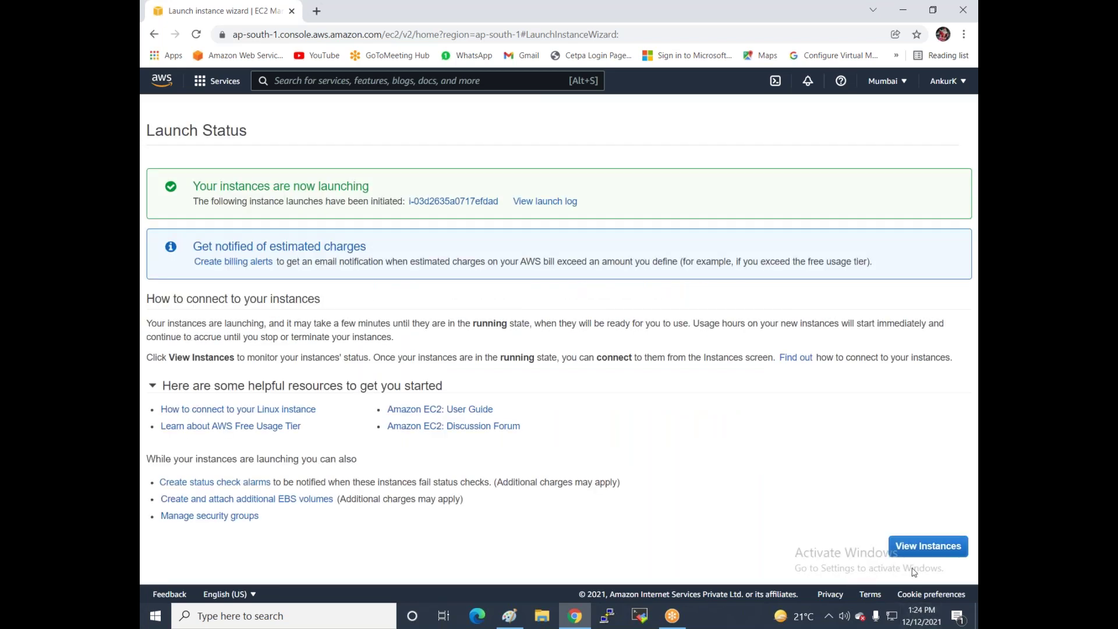
# Step: View instances, scrolling to Linux-web2 Pending below Linux-web1 Running, then switch to Paint
pyautogui.click(913, 548)
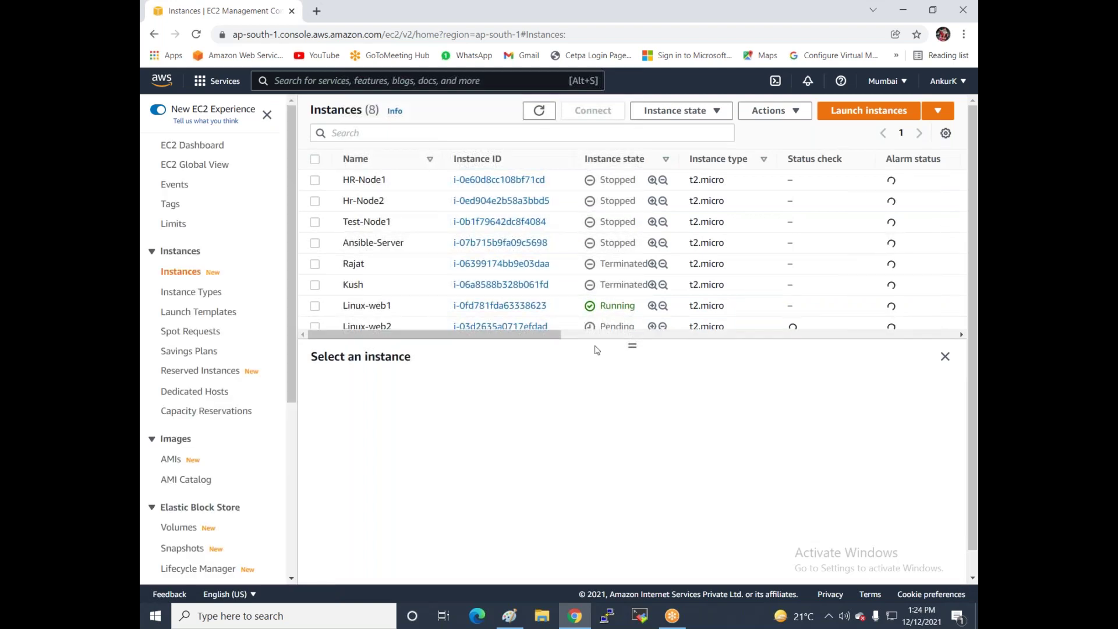
pyautogui.scroll(-1, 495, 300)
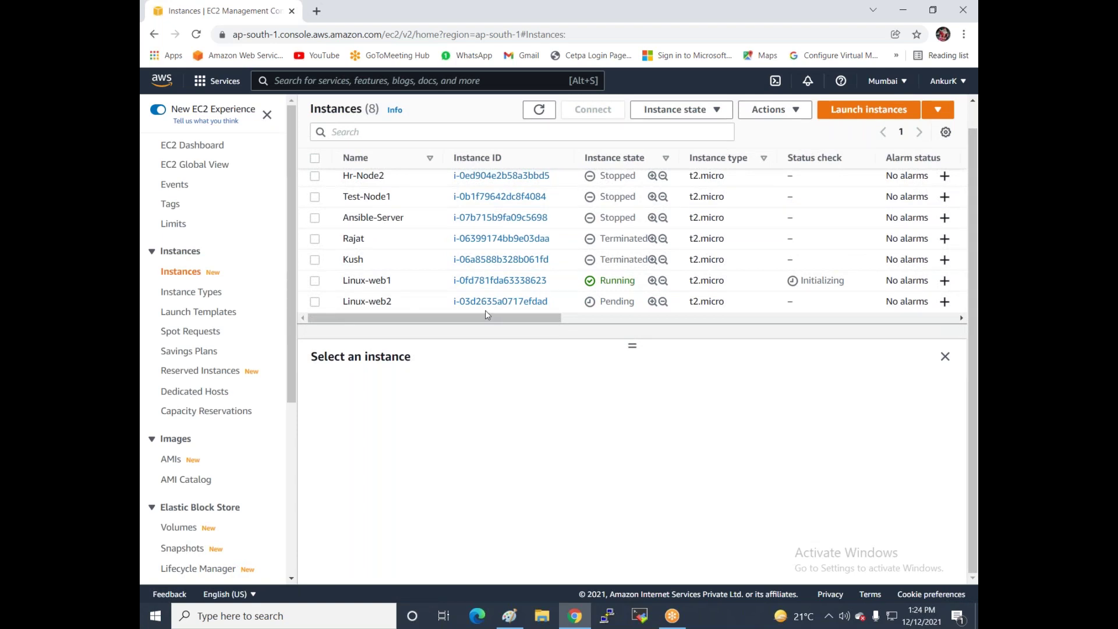
pyautogui.click(511, 615)
# Step: Add a 'Login Access' text heading near the top of the Paint canvas
pyautogui.scroll(-5, 444, 181)
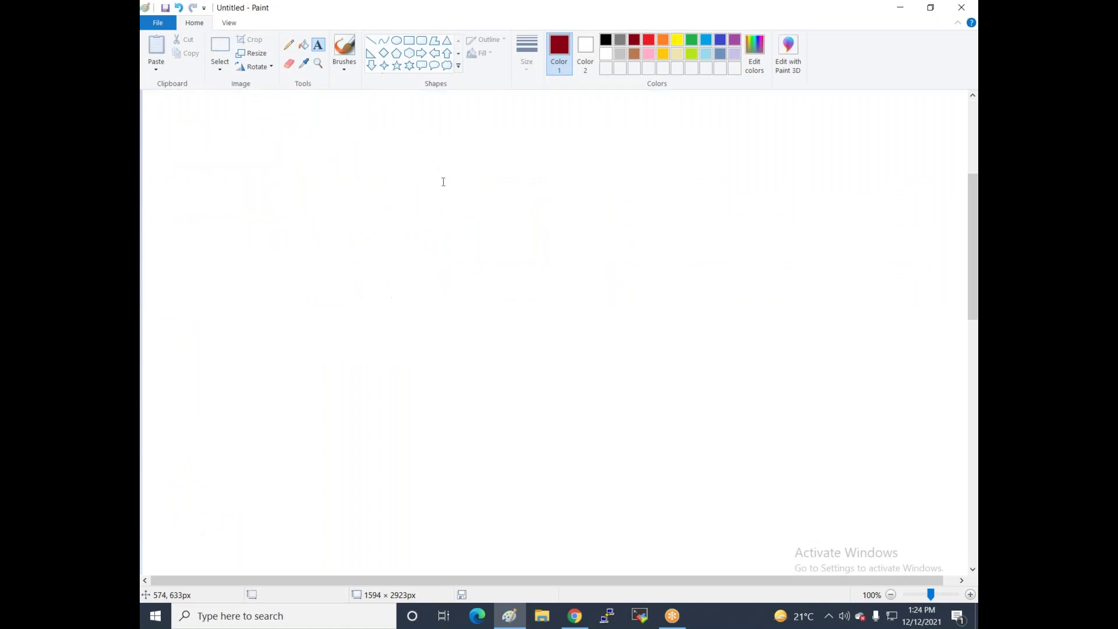
pyautogui.click(318, 46)
pyautogui.click(247, 98)
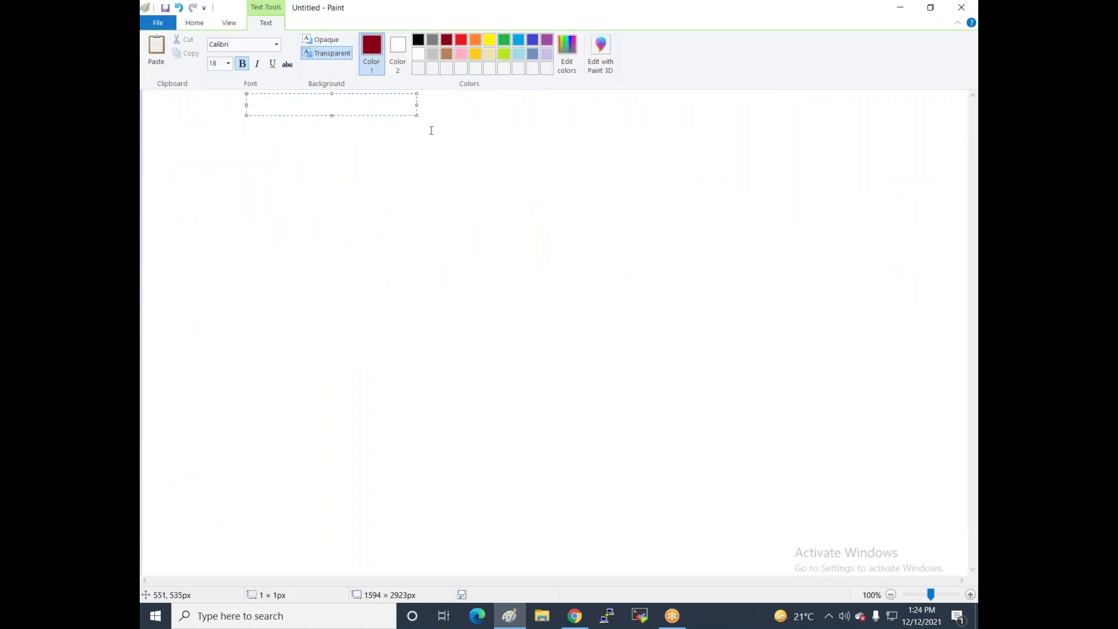
pyautogui.write('Login Access')
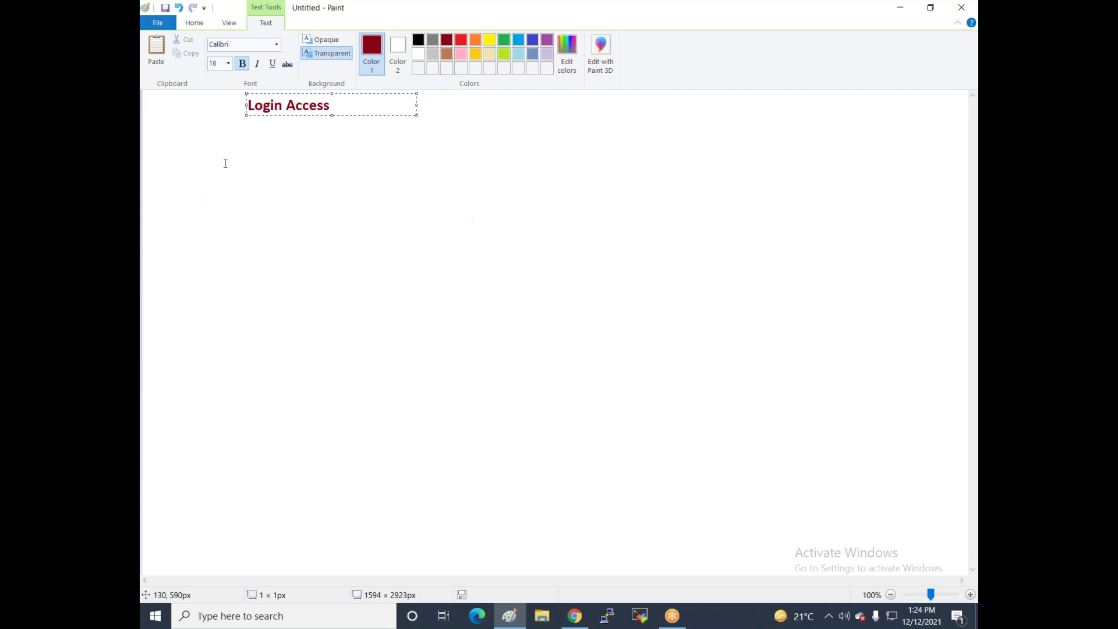
pyautogui.click(251, 169)
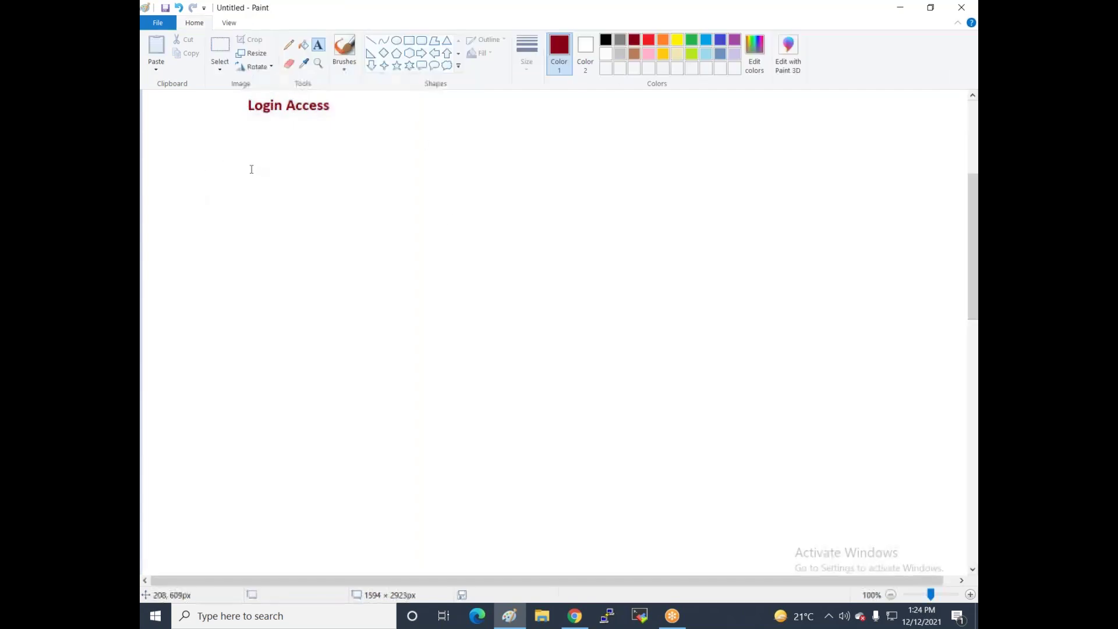
# Step: Type 'Amazone Linux :- Default User Name IS ec2-user' in a widened text box below the heading
pyautogui.click(175, 151)
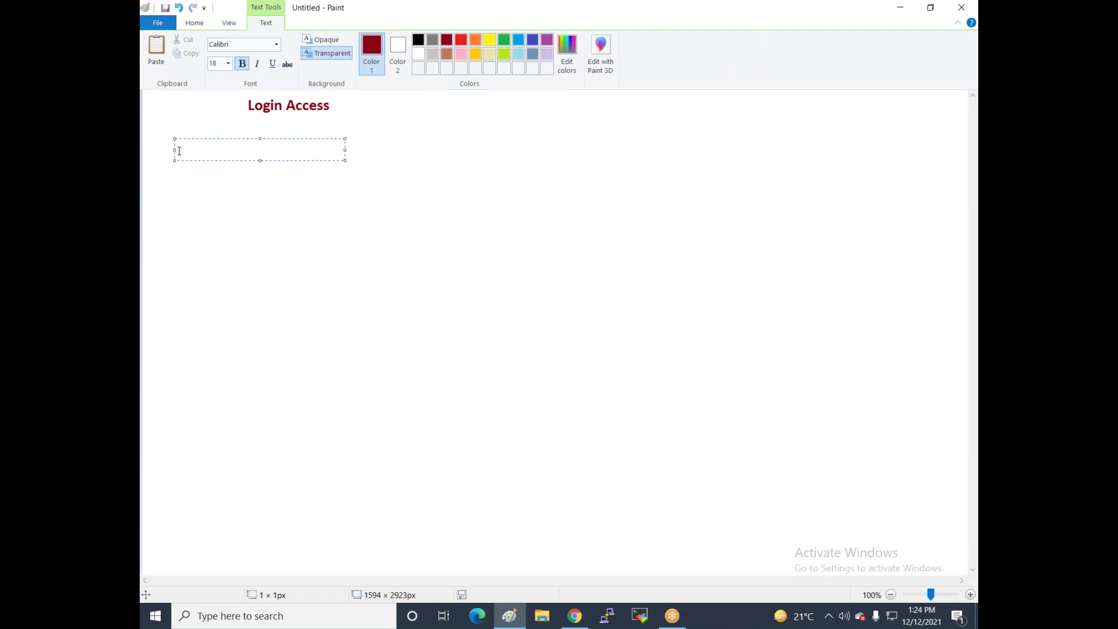
pyautogui.write('Amazone Linux')
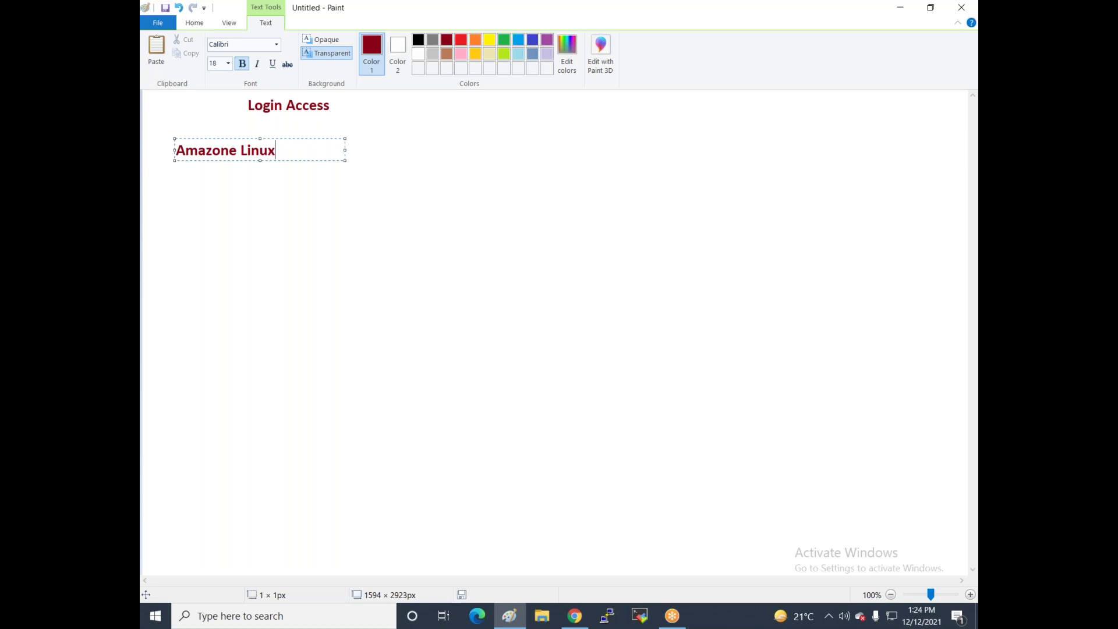
pyautogui.write(' :-')
pyautogui.moveTo(345, 161); pyautogui.dragTo(479, 188)
pyautogui.write('De')
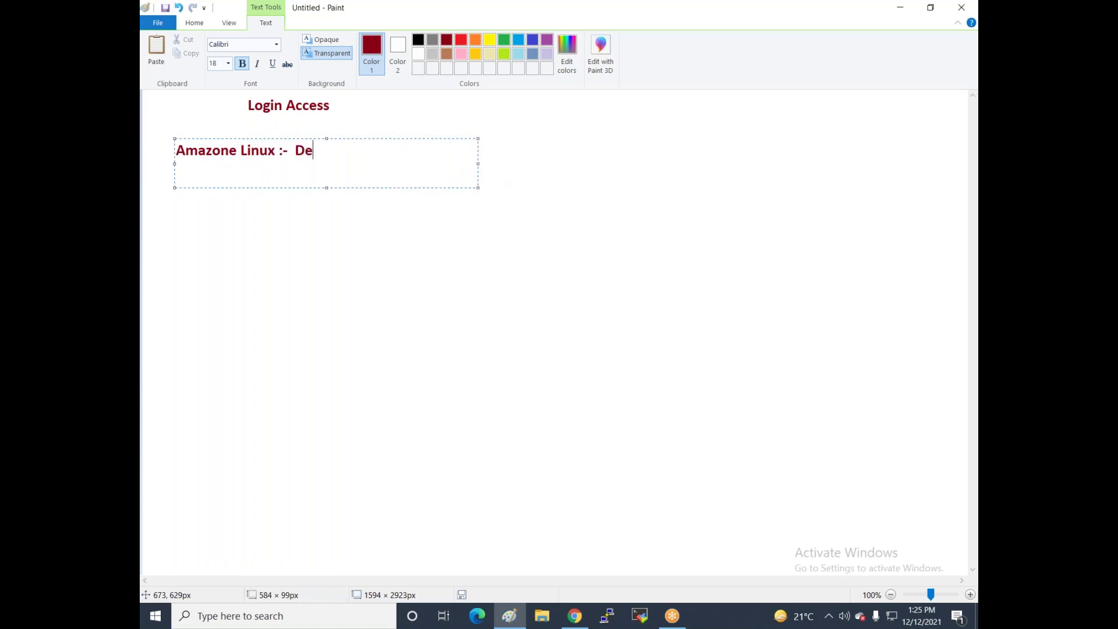
pyautogui.write('fault User Name IS ec2-user')
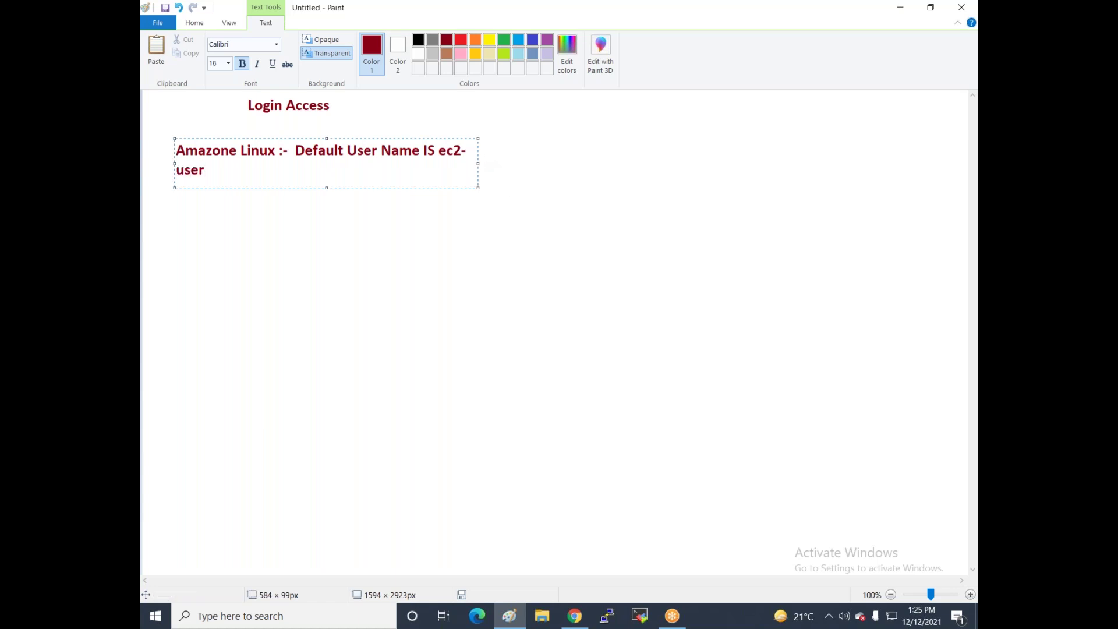
pyautogui.moveTo(478, 163); pyautogui.dragTo(557, 160)
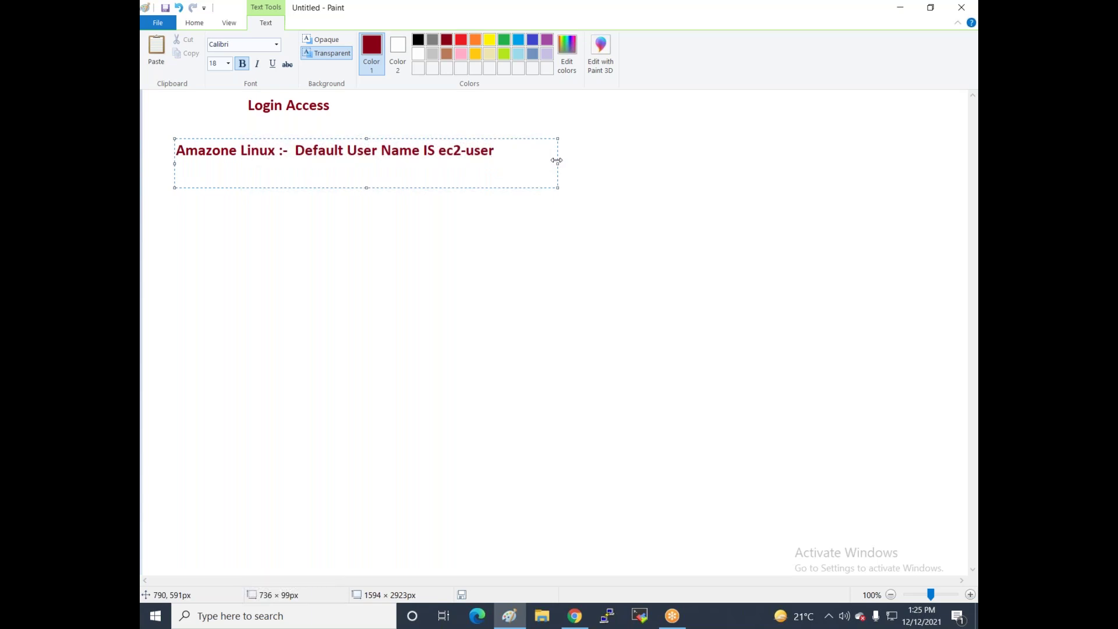
# Step: Color ec2-user light blue and change 'IS' to lowercase 'is' in the note
pyautogui.hotkey('shift', 'Left')
pyautogui.hotkey('shift', 'Left')
pyautogui.hotkey('shift', 'Left')
pyautogui.hotkey('shift', 'Left')
pyautogui.hotkey('shift', 'Left')
pyautogui.hotkey('shift', 'Left')
pyautogui.hotkey('shift', 'Left')
pyautogui.hotkey('shift', 'Left')
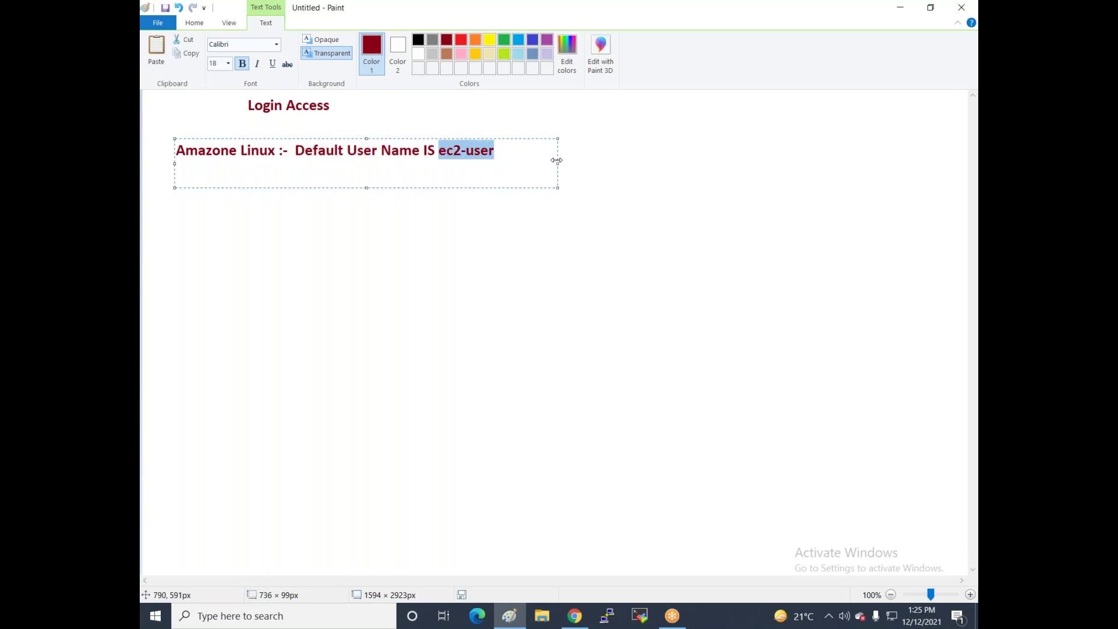
pyautogui.click(518, 39)
pyautogui.click(434, 151)
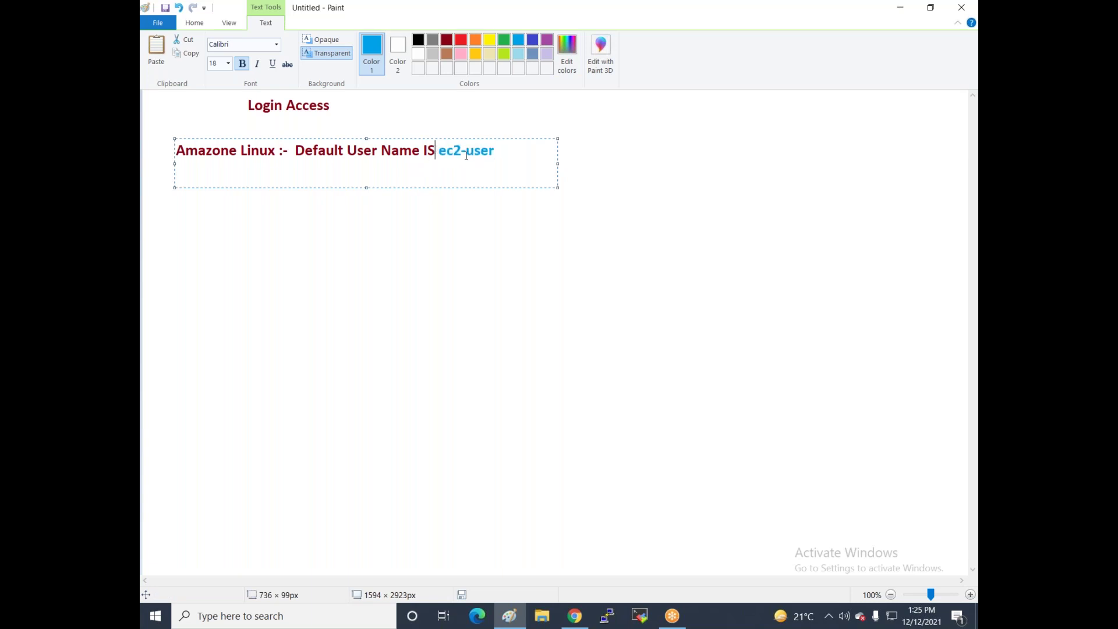
pyautogui.press('BackSpace')
pyautogui.press('BackSpace')
pyautogui.write('is')
pyautogui.click(497, 149)
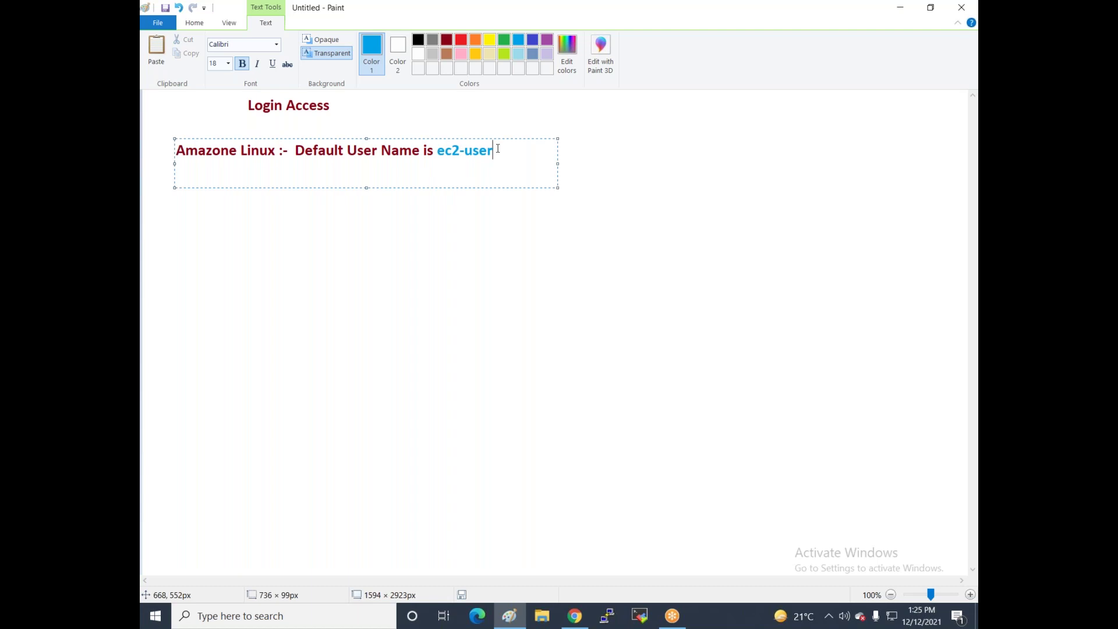
pyautogui.hotkey('shift', 'Left')
pyautogui.hotkey('shift', 'Left')
pyautogui.hotkey('shift', 'Left')
pyautogui.hotkey('shift', 'Left')
pyautogui.hotkey('shift', 'Left')
pyautogui.hotkey('shift', 'Left')
pyautogui.hotkey('shift', 'Left')
pyautogui.hotkey('shift', 'Left')
pyautogui.hotkey('shift', 'Left')
pyautogui.hotkey('shift', 'Left')
pyautogui.hotkey('shift', 'Left')
pyautogui.hotkey('shift', 'Left')
pyautogui.hotkey('shift', 'Left')
pyautogui.hotkey('shift', 'Left')
pyautogui.hotkey('shift', 'Left')
pyautogui.hotkey('shift', 'Left')
pyautogui.hotkey('shift', 'Left')
pyautogui.hotkey('shift', 'Left')
pyautogui.hotkey('shift', 'Left')
pyautogui.hotkey('shift', 'Left')
pyautogui.hotkey('shift', 'Left')
pyautogui.hotkey('shift', 'Left')
pyautogui.hotkey('shift', 'Left')
pyautogui.hotkey('shift', 'Left')
pyautogui.hotkey('shift', 'Left')
pyautogui.hotkey('shift', 'Left')
pyautogui.hotkey('shift', 'Left')
pyautogui.hotkey('shift', 'Left')
pyautogui.hotkey('shift', 'Left')
pyautogui.hotkey('shift', 'Left')
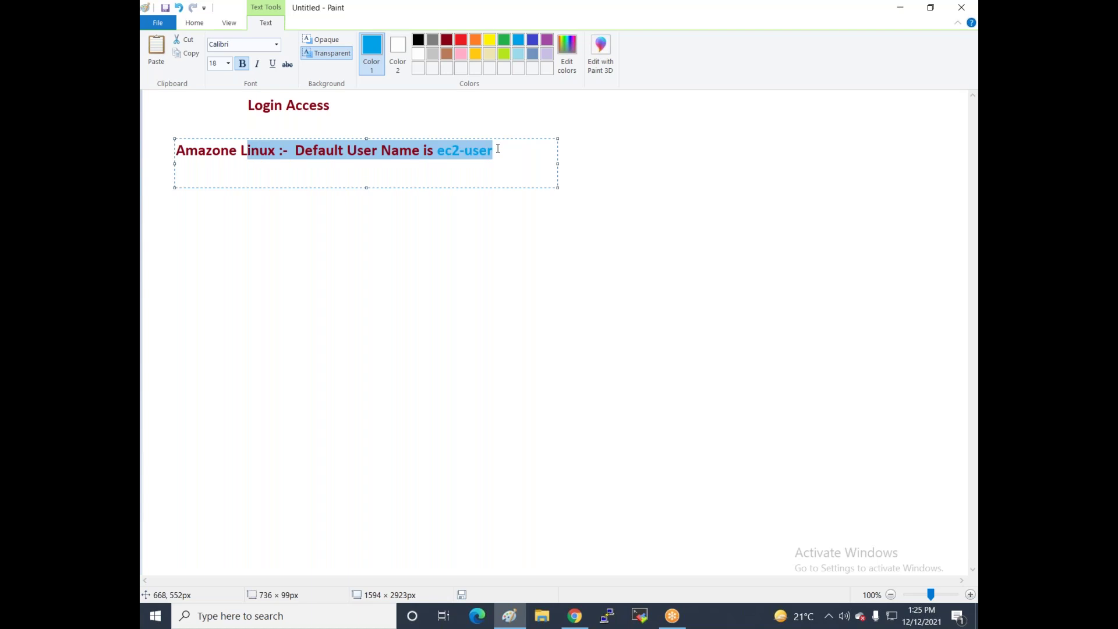
pyautogui.hotkey('shift', 'Left')
pyautogui.hotkey('ctrl', 'c')
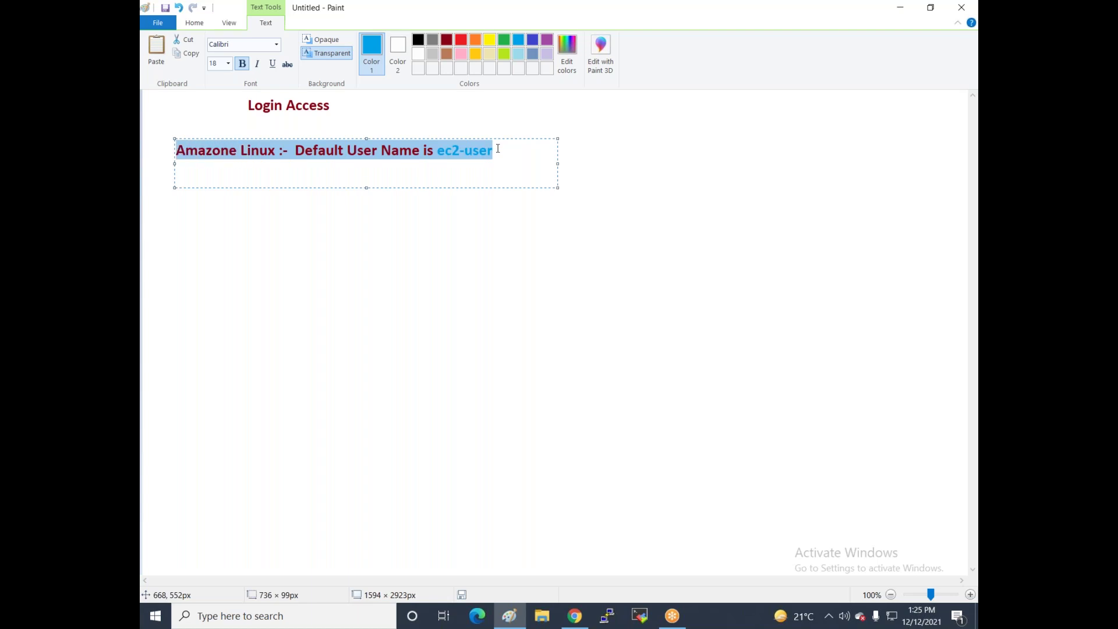
pyautogui.click(498, 149)
# Step: Add a second line 'Radhat Linux :- Default User Name is ec2-user' by pasting and editing the first
pyautogui.press('Return')
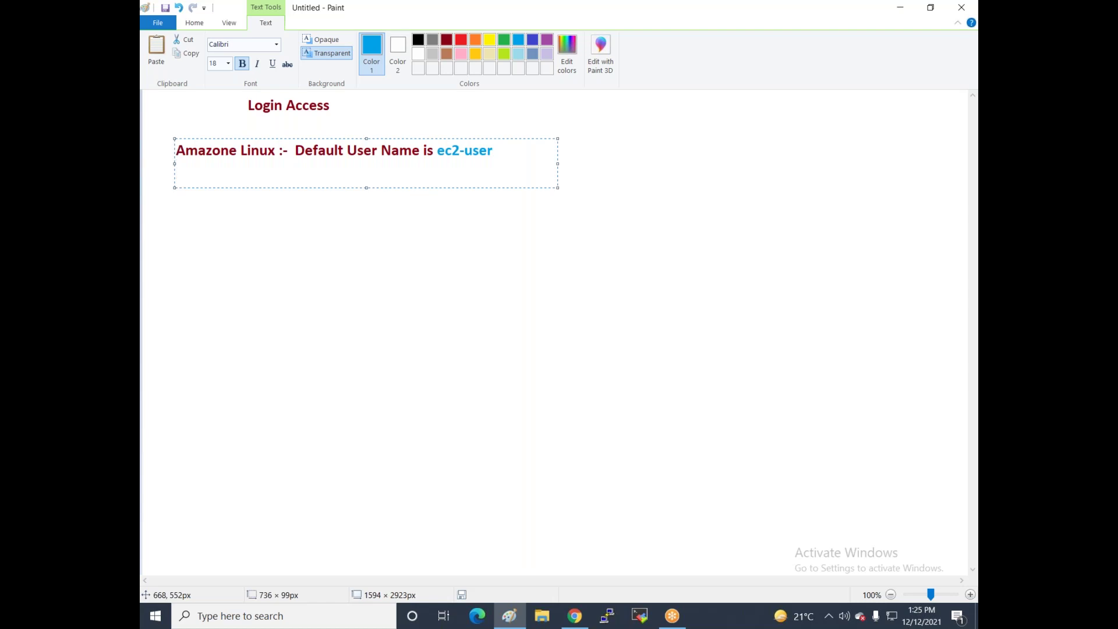
pyautogui.hotkey('ctrl', 'v')
pyautogui.press('Left')
pyautogui.press('Left')
pyautogui.press('Left')
pyautogui.press('Left')
pyautogui.press('Left')
pyautogui.press('Left')
pyautogui.press('Left')
pyautogui.press('Left')
pyautogui.press('Left')
pyautogui.press('Left')
pyautogui.press('Left')
pyautogui.press('Left')
pyautogui.press('Left')
pyautogui.press('Left')
pyautogui.press('Left')
pyautogui.press('Left')
pyautogui.press('Left')
pyautogui.press('Left')
pyautogui.press('Left')
pyautogui.press('Left')
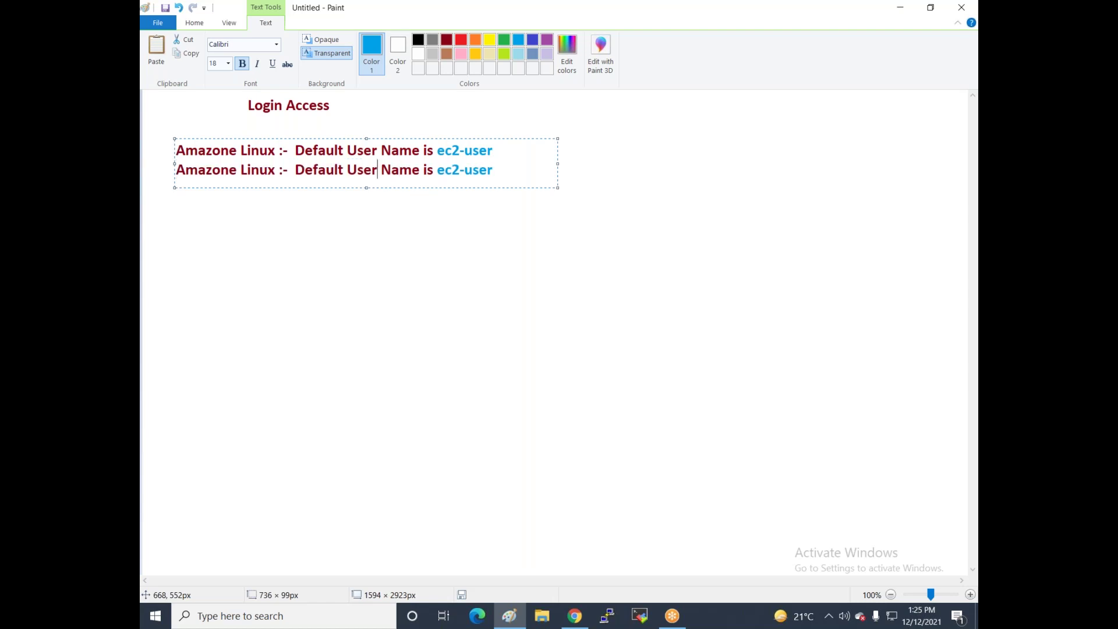
pyautogui.press('Left')
pyautogui.press('BackSpace')
pyautogui.press('BackSpace')
pyautogui.press('BackSpace')
pyautogui.press('BackSpace')
pyautogui.press('BackSpace')
pyautogui.press('BackSpace')
pyautogui.press('BackSpace')
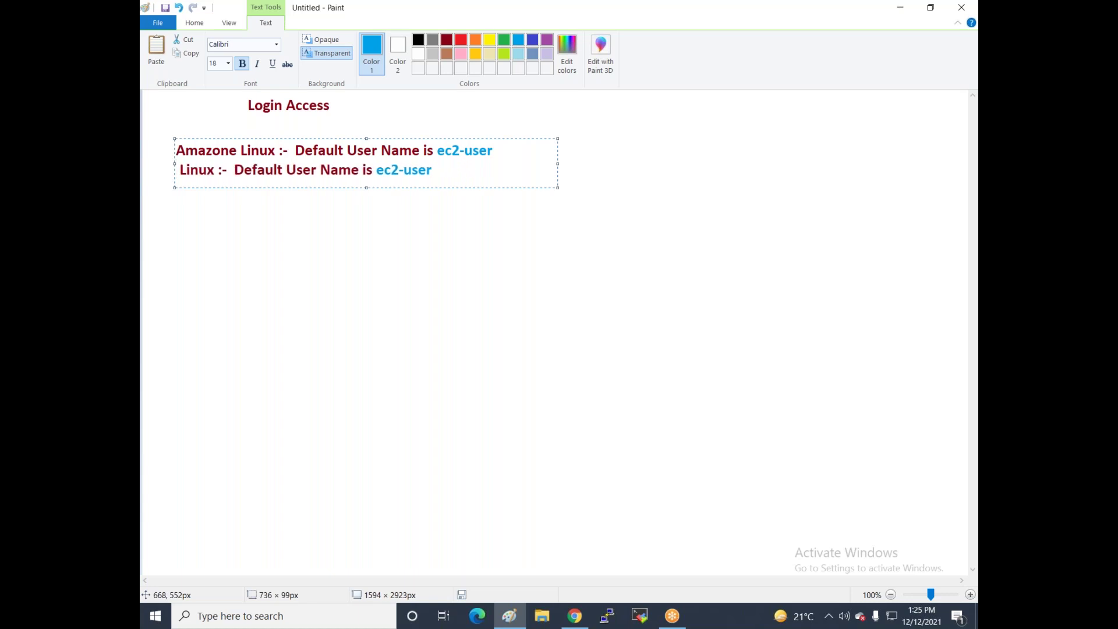
pyautogui.write('Ra ')
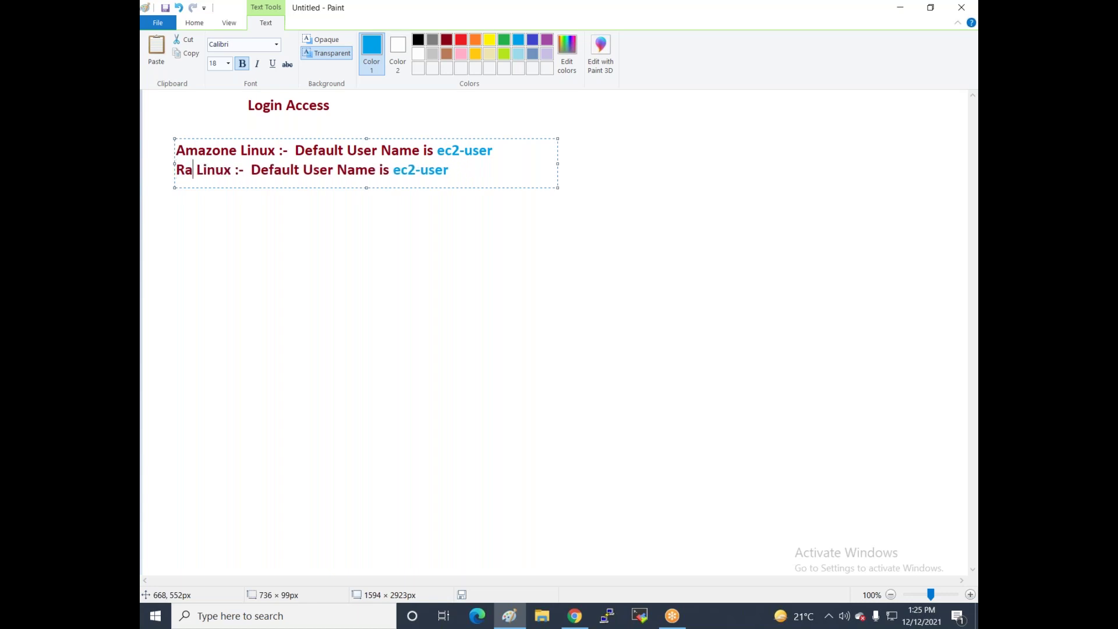
pyautogui.write('dhat')
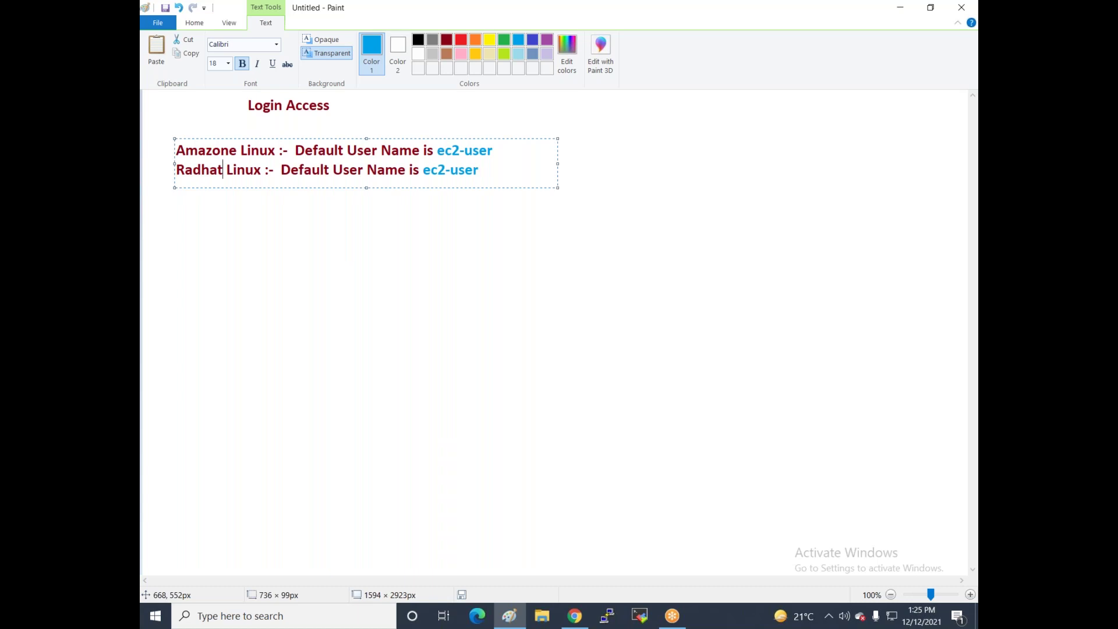
pyautogui.press('Right')
pyautogui.press('Right')
pyautogui.press('Right')
pyautogui.press('Right')
pyautogui.press('Right')
pyautogui.press('Right')
pyautogui.press('Right')
pyautogui.press('Right')
pyautogui.press('Right')
pyautogui.press('Right')
pyautogui.press('Right')
pyautogui.press('Right')
pyautogui.press('Right')
pyautogui.press('Right')
pyautogui.press('Right')
pyautogui.press('Right')
pyautogui.press('Right')
pyautogui.press('Right')
pyautogui.press('Right')
pyautogui.press('Right')
pyautogui.press('Right')
# Step: Add a third line 'Ubuntu Linux :- Default User Name is ubuntu' and commit the text
pyautogui.press('Return')
pyautogui.hotkey('ctrl', 'v')
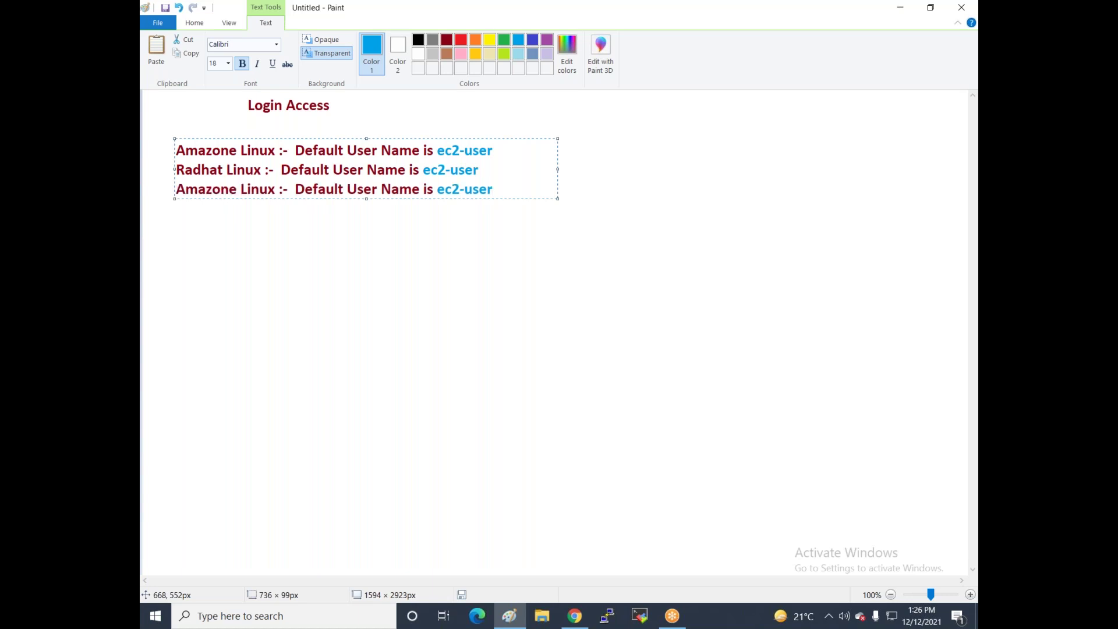
pyautogui.press('BackSpace')
pyautogui.press('BackSpace')
pyautogui.press('BackSpace')
pyautogui.press('BackSpace')
pyautogui.press('BackSpace')
pyautogui.press('BackSpace')
pyautogui.press('BackSpace')
pyautogui.press('BackSpace')
pyautogui.write('ubuntu')
pyautogui.press('Left')
pyautogui.press('Left')
pyautogui.press('Left')
pyautogui.press('Left')
pyautogui.press('Left')
pyautogui.press('Left')
pyautogui.press('Left')
pyautogui.press('Left')
pyautogui.press('Left')
pyautogui.press('Left')
pyautogui.press('Left')
pyautogui.press('Left')
pyautogui.press('Left')
pyautogui.press('Left')
pyautogui.press('Left')
pyautogui.press('Left')
pyautogui.press('Left')
pyautogui.press('Left')
pyautogui.press('Left')
pyautogui.press('Left')
pyautogui.press('Left')
pyautogui.press('Left')
pyautogui.press('Left')
pyautogui.press('Left')
pyautogui.press('BackSpace')
pyautogui.press('BackSpace')
pyautogui.press('BackSpace')
pyautogui.press('BackSpace')
pyautogui.press('BackSpace')
pyautogui.press('BackSpace')
pyautogui.press('BackSpace')
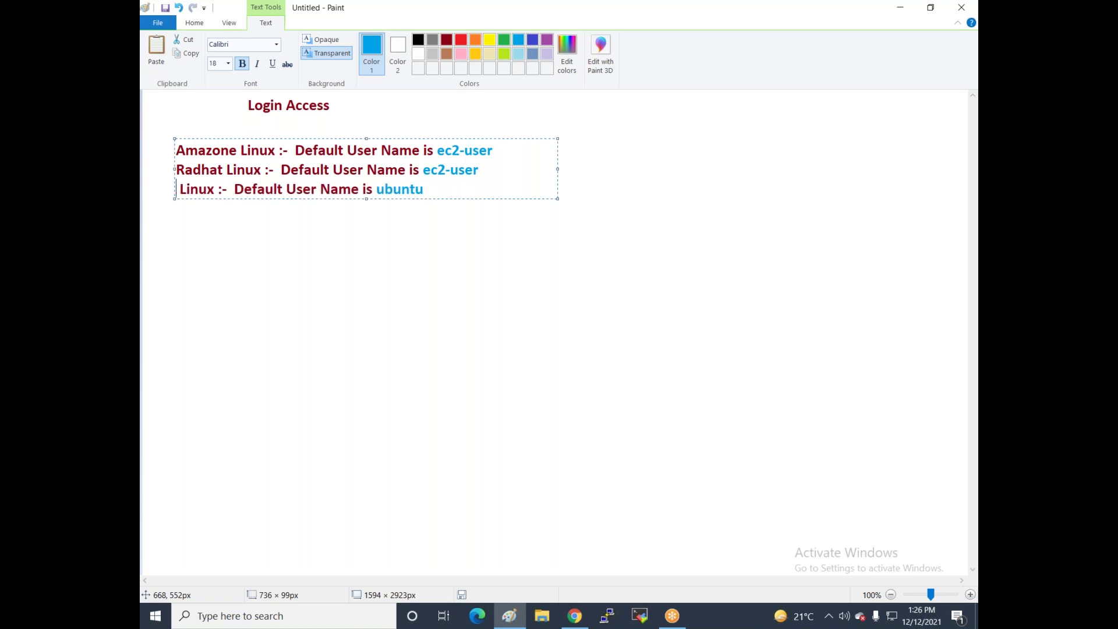
pyautogui.write('Ubuntu')
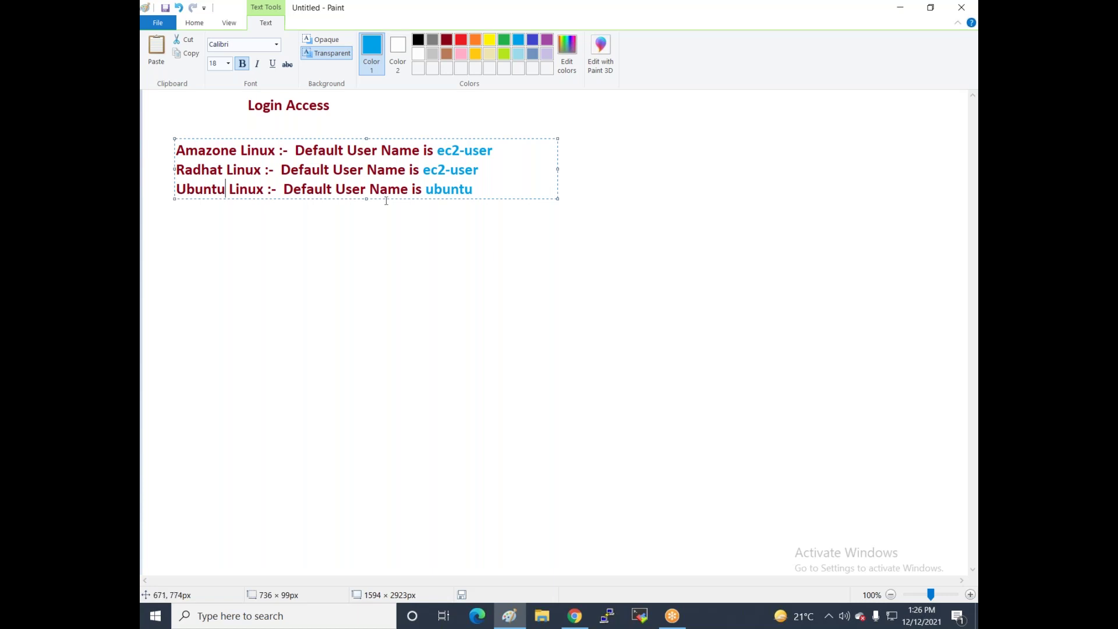
pyautogui.click(362, 201)
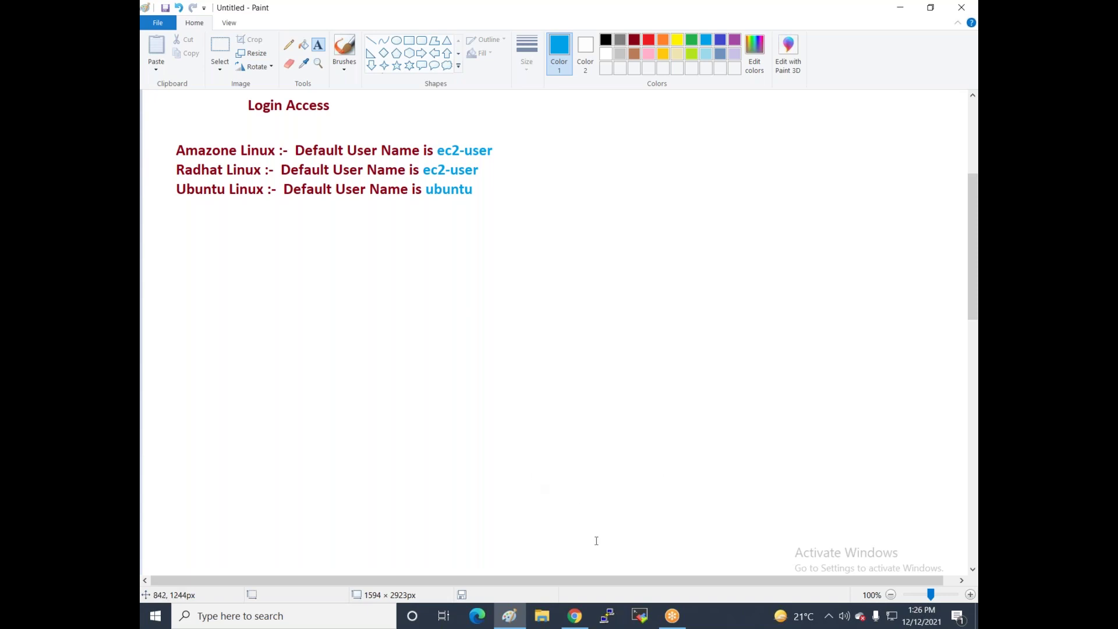
# Step: Copy Linux-web1's public IPv4 address 13.235.13.195 from the EC2 console and launch PuTTY
pyautogui.click(575, 615)
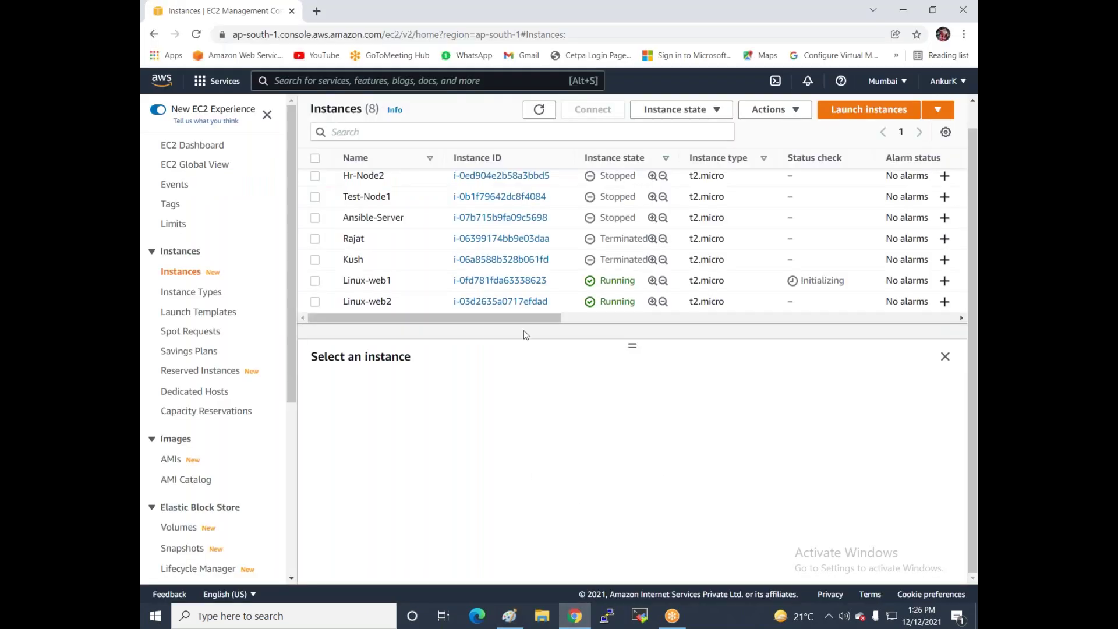
pyautogui.click(315, 281)
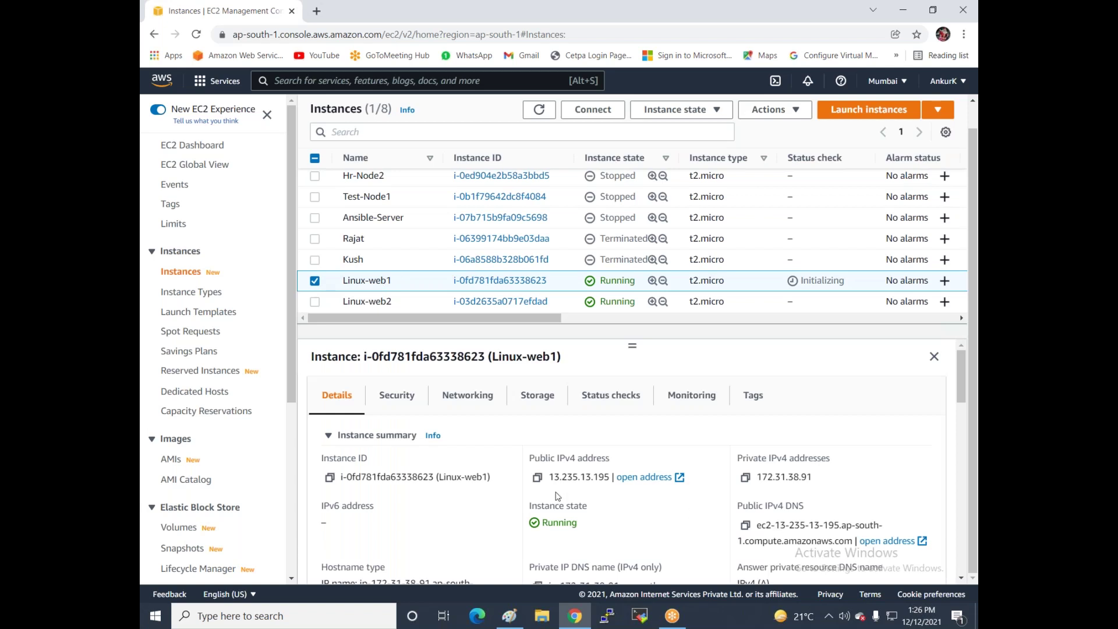
pyautogui.click(537, 479)
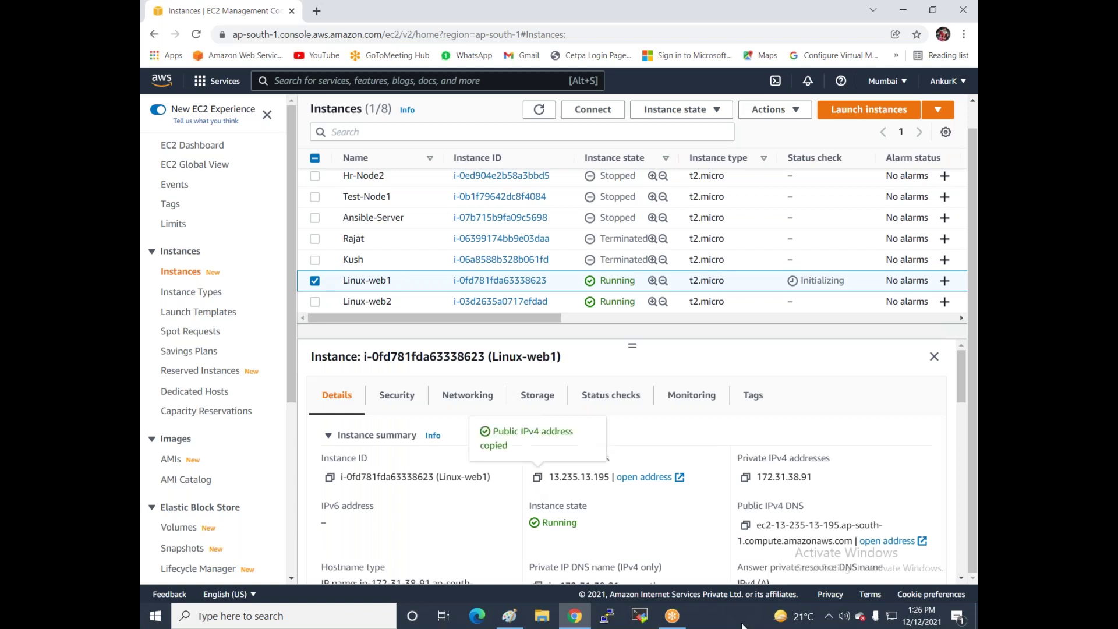
pyautogui.click(608, 616)
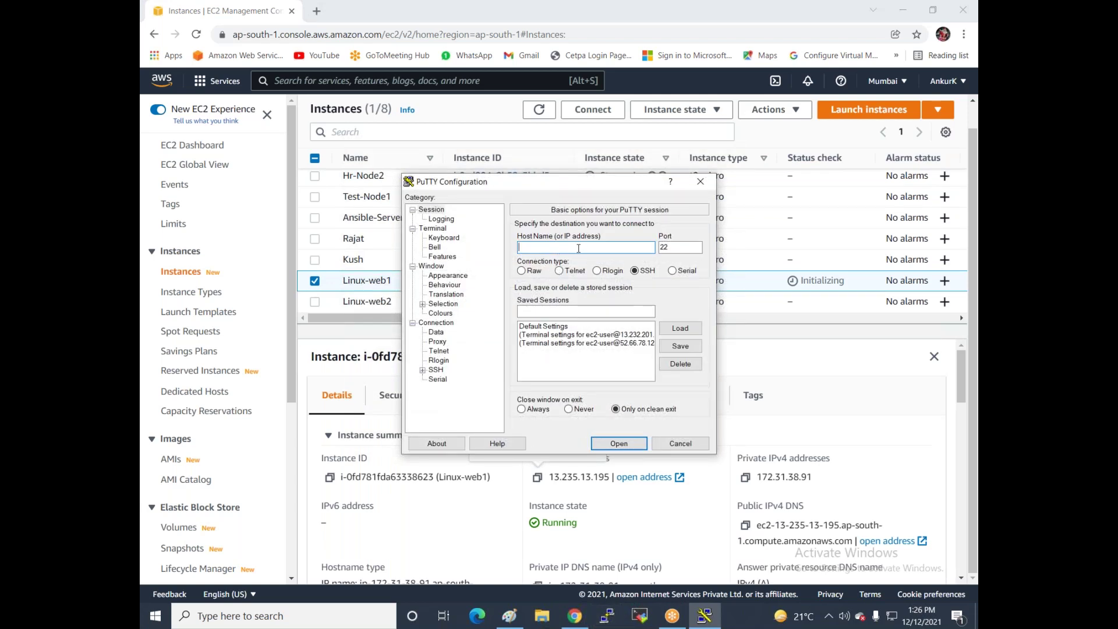
# Step: Paste 13.235.13.195 into PuTTY's Host Name field for SSH on port 22
pyautogui.hotkey('ctrl', 'v')
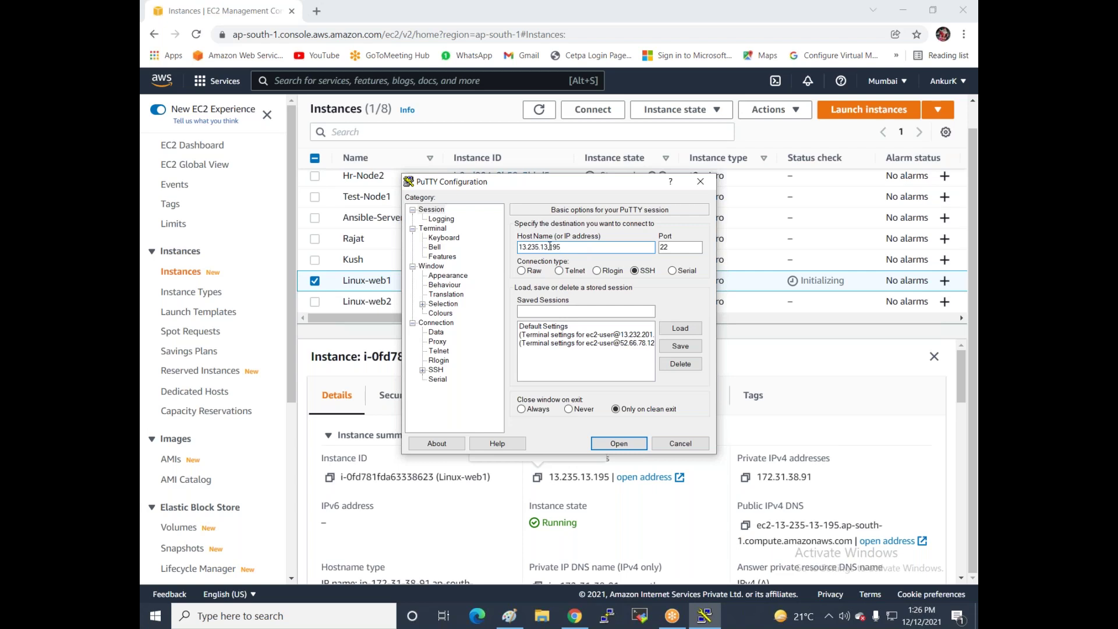